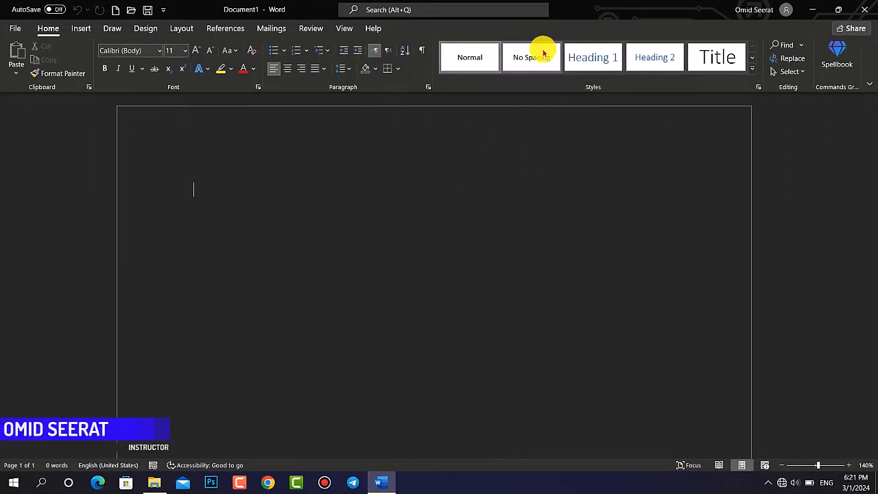
pyautogui.click(752, 69)
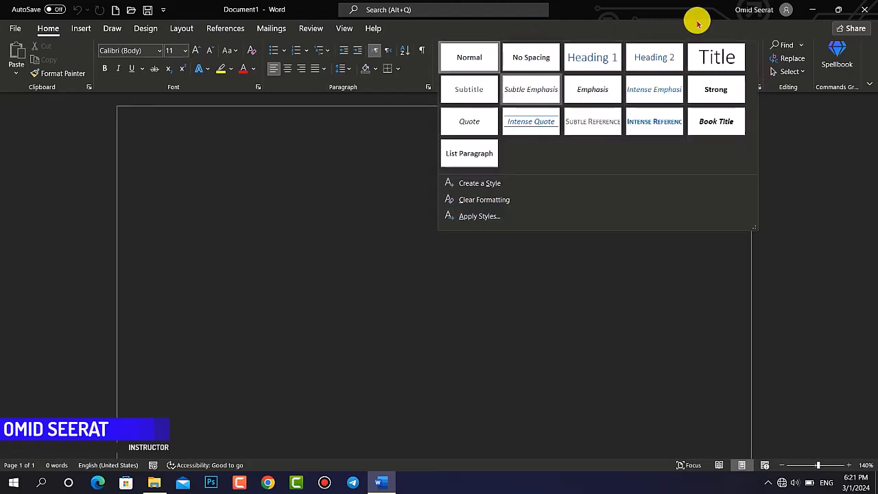
pyautogui.click(410, 109)
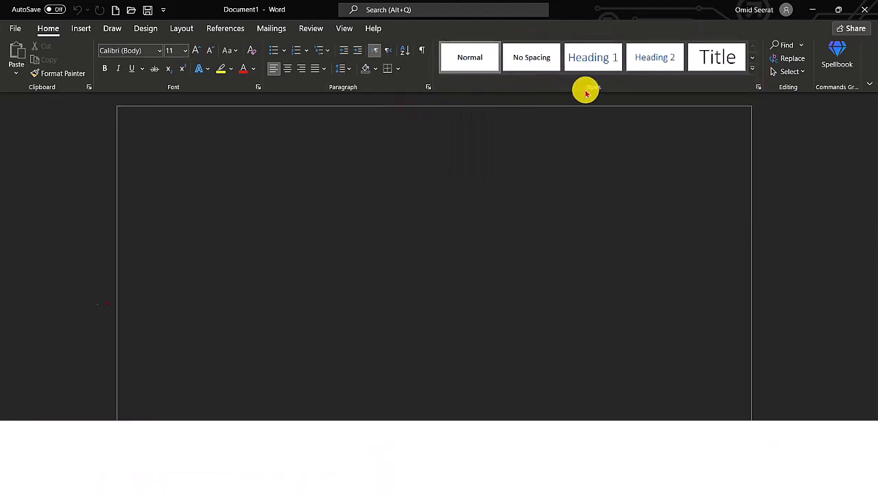
pyautogui.click(751, 71)
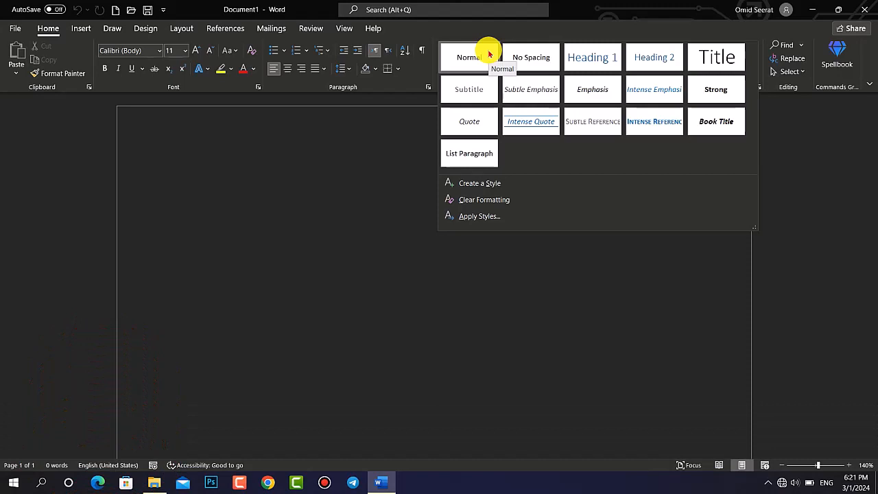
pyautogui.click(232, 196)
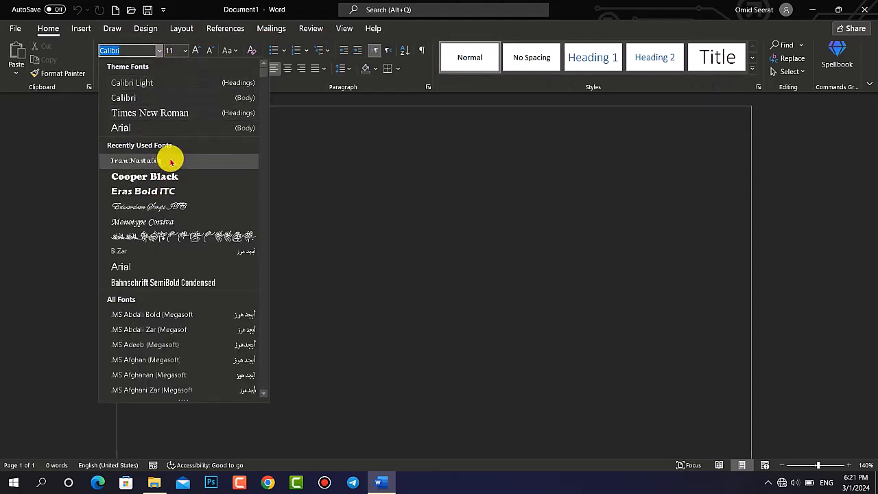
pyautogui.click(362, 155)
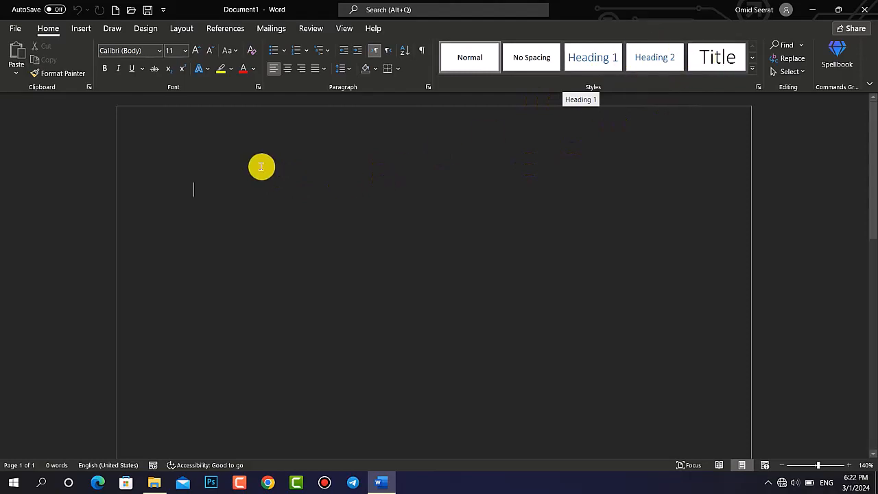
# Step: Fill the blank document with sample text generated by =rand() and paste further copies of it until it spans three pages
pyautogui.write('rand(')
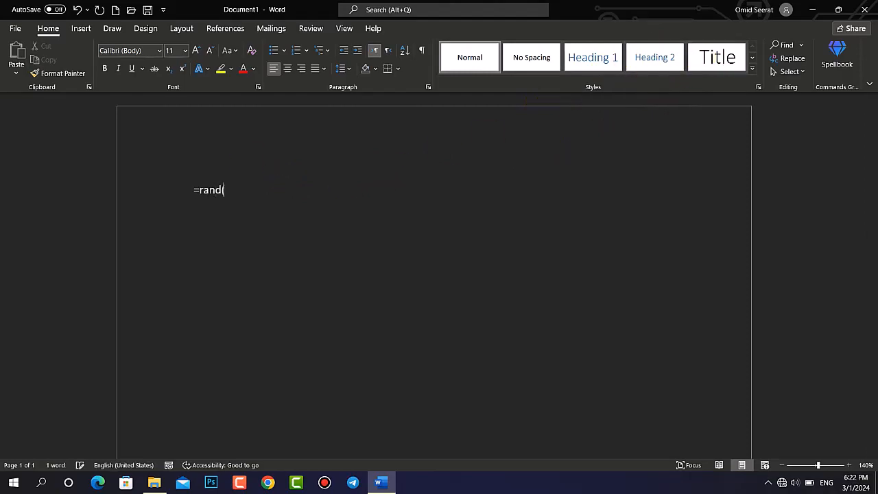
pyautogui.write(')')
pyautogui.press('Return')
pyautogui.hotkey('ctrl', 'a')
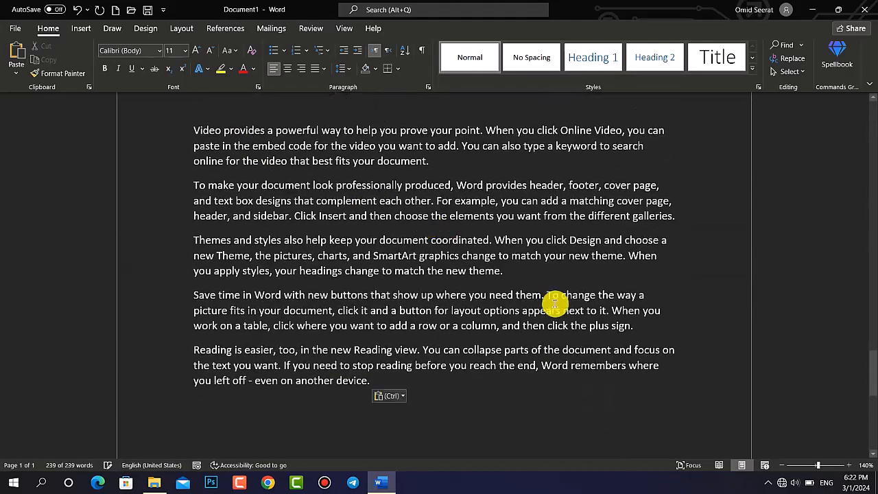
pyautogui.moveTo(871, 372); pyautogui.dragTo(872, 137)
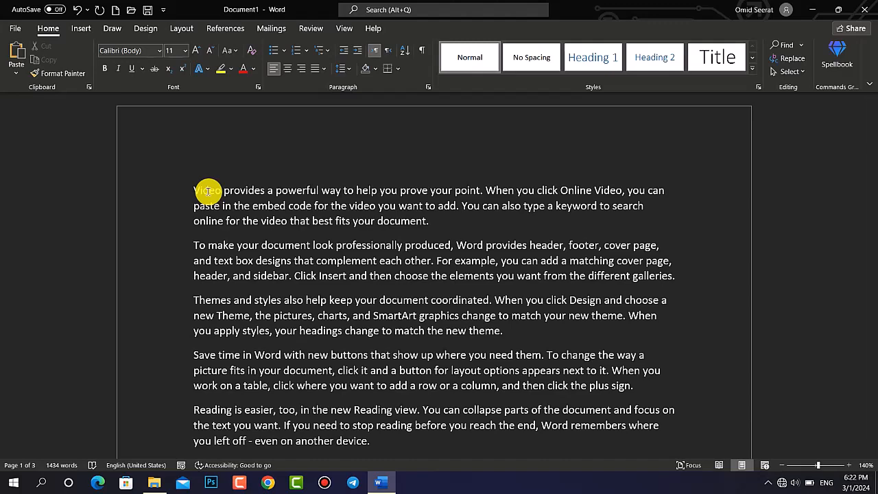
pyautogui.click(225, 33)
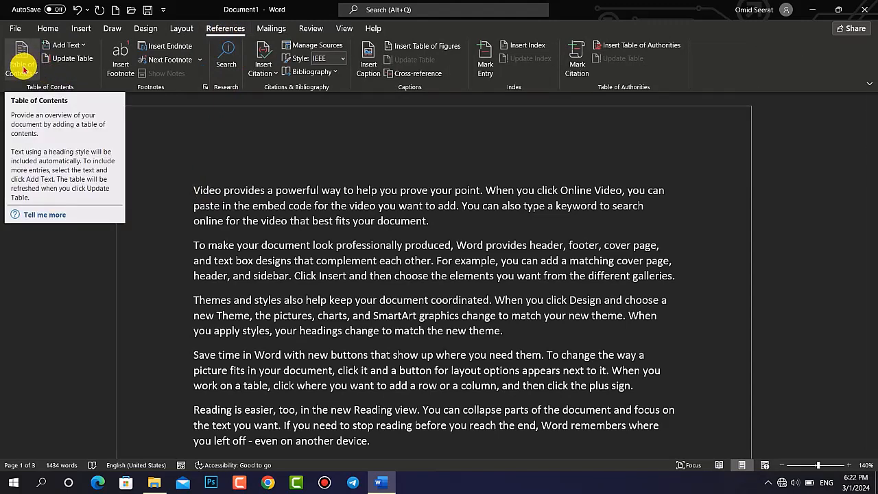
pyautogui.click(47, 28)
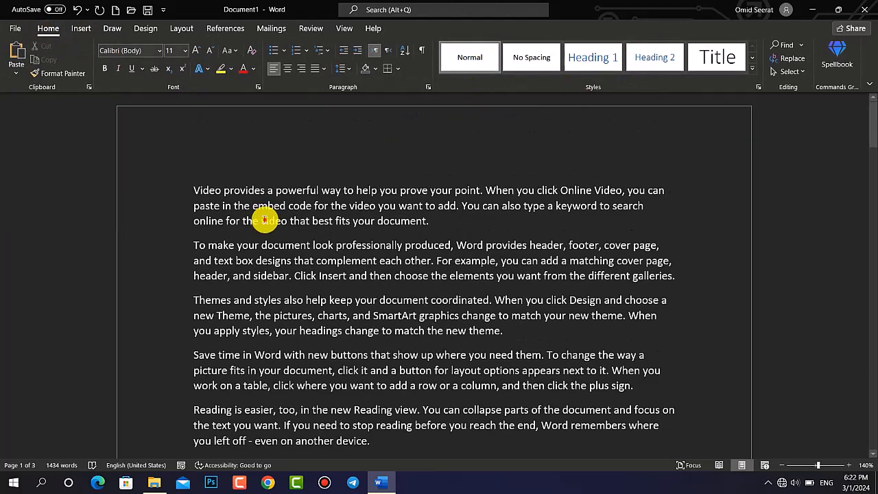
pyautogui.click(225, 29)
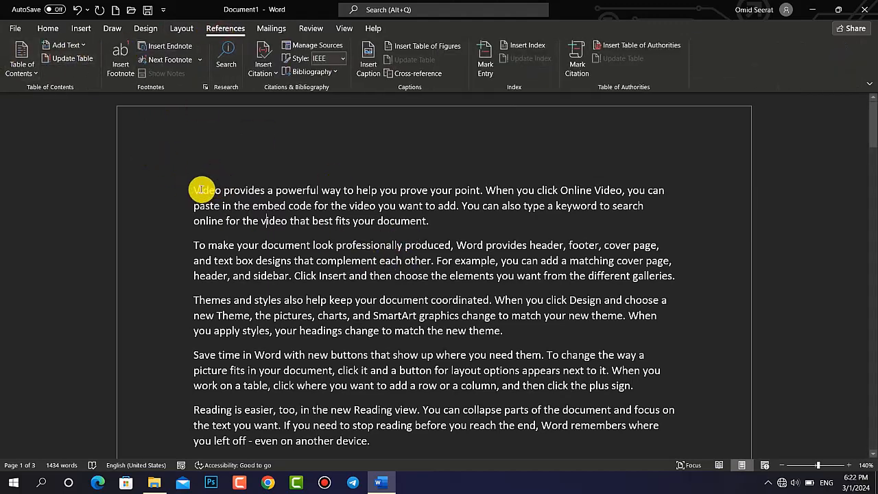
# Step: Add the title line "Computer" above the first text block and "Hardware" in the blank line above the second block
pyautogui.press('Return')
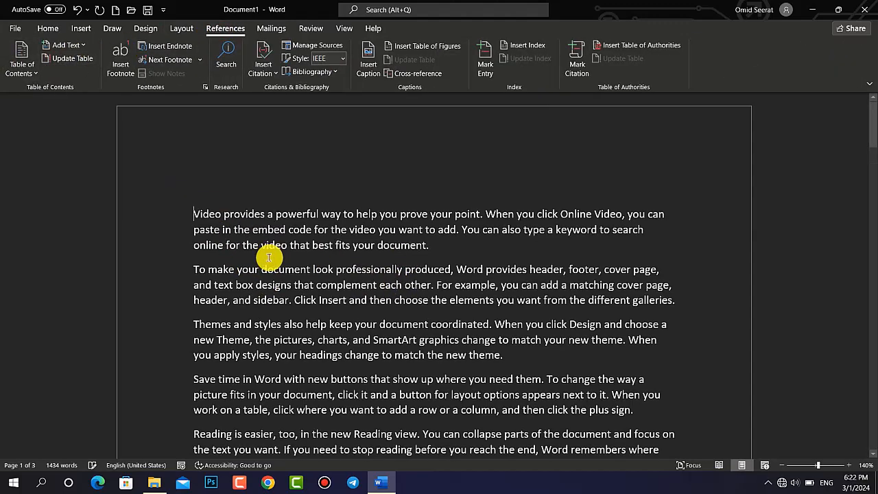
pyautogui.write('Cop')
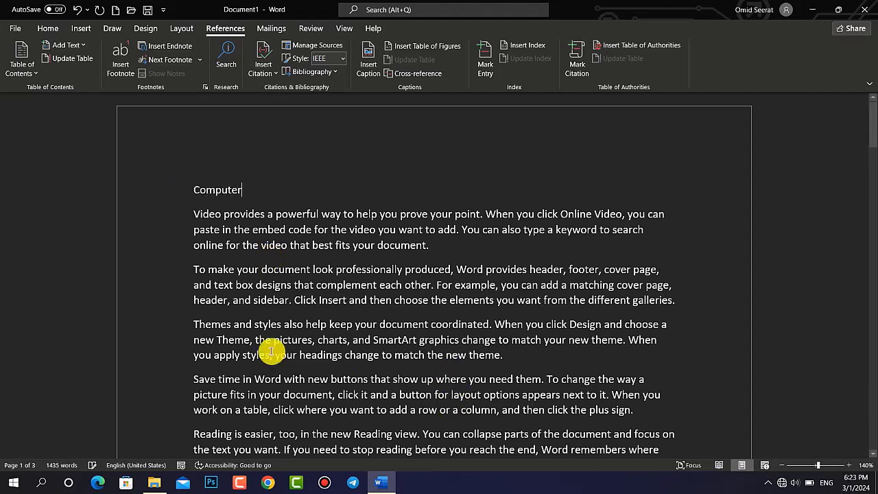
pyautogui.scroll(-5, 251, 229)
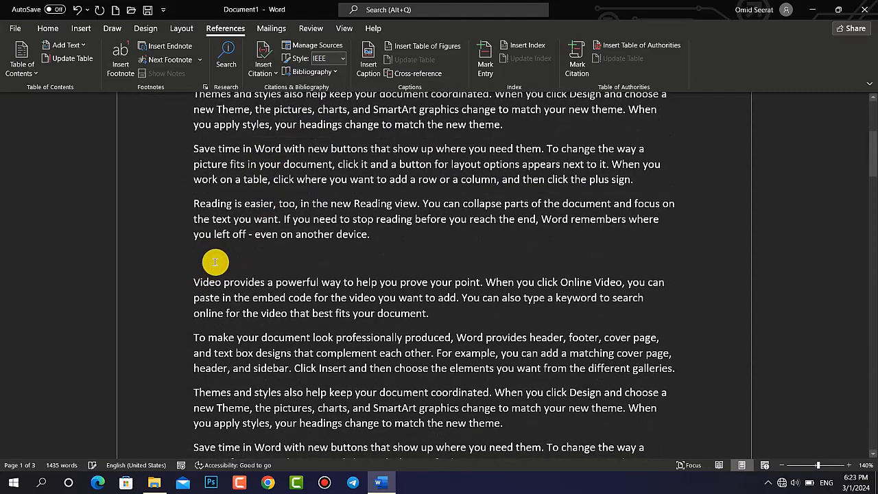
pyautogui.write('Hardware')
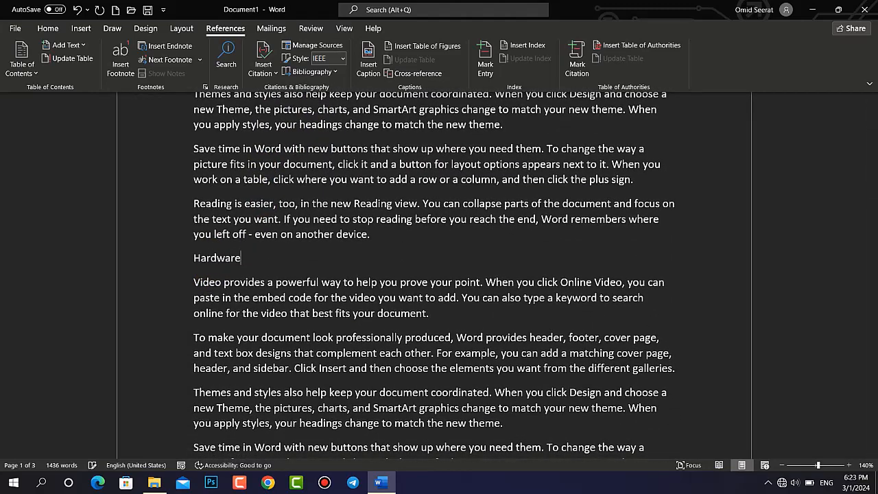
# Step: Enter the title "Software" in the blank line above the third text block and "HDD/SSD" in the next blank line on page 2
pyautogui.scroll(-5, 383, 251)
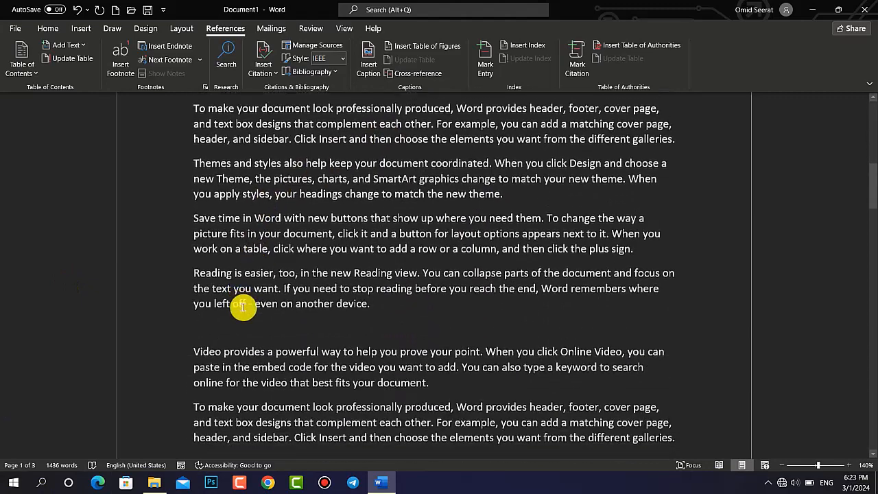
pyautogui.scroll(-3, 242, 306)
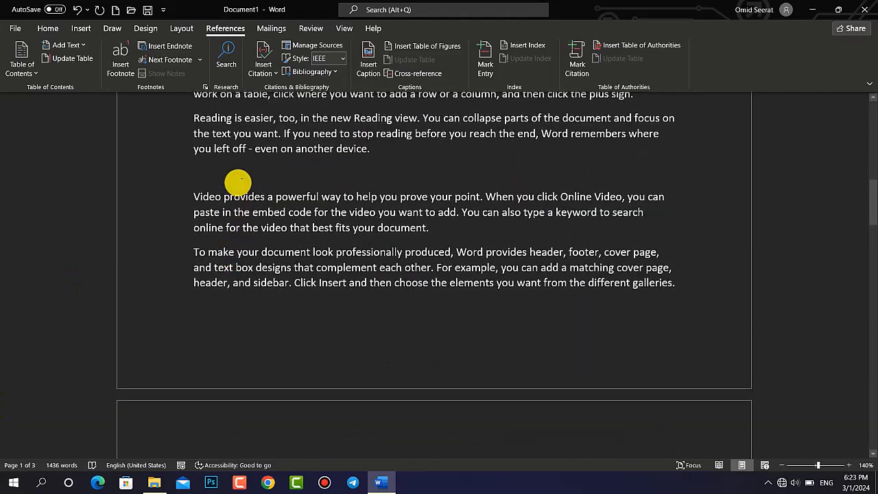
pyautogui.click(237, 179)
pyautogui.write('Software')
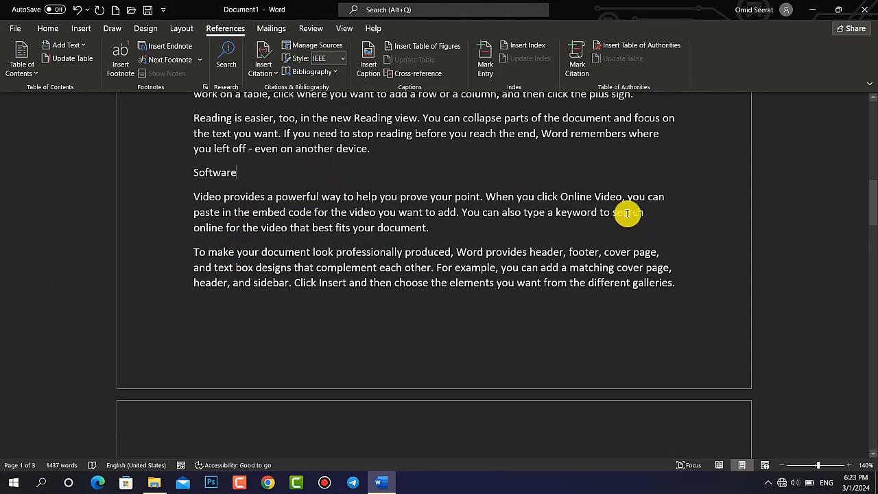
pyautogui.scroll(-9, 294, 188)
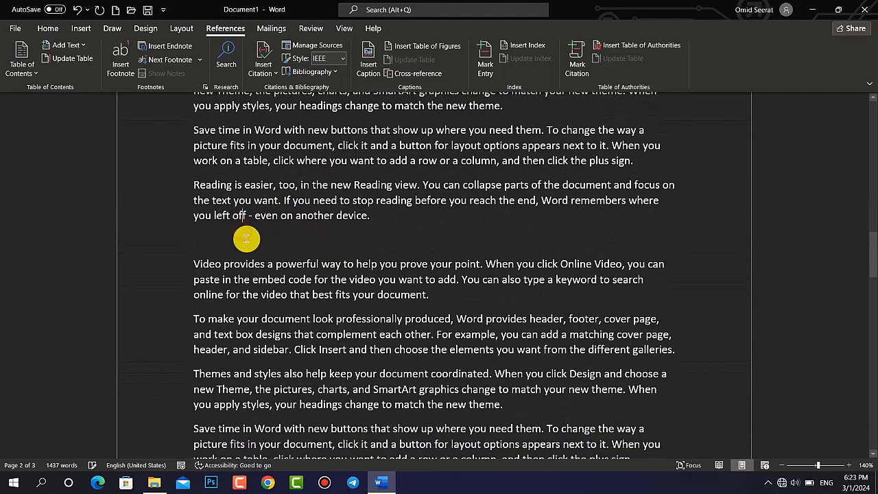
pyautogui.write('HDD/SSD')
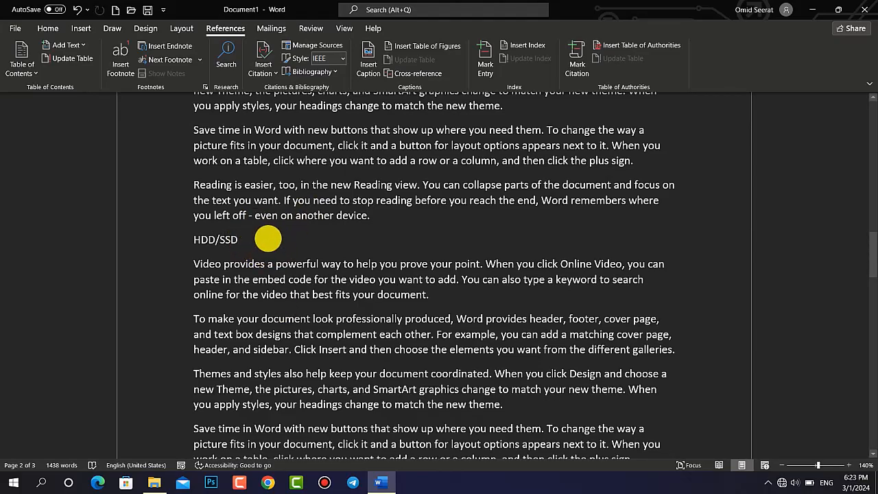
# Step: Make the "Computer" title line at the start of the document bold and red
pyautogui.scroll(15, 274, 213)
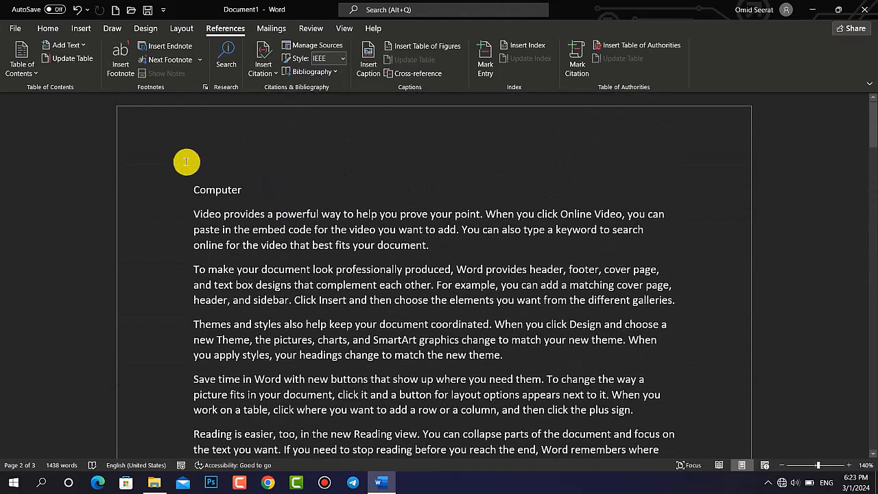
pyautogui.click(137, 186)
pyautogui.click(45, 26)
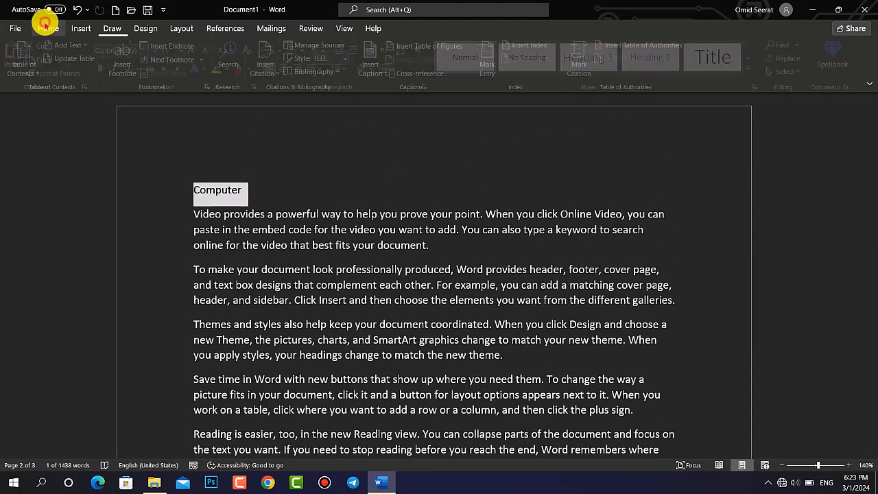
pyautogui.click(104, 68)
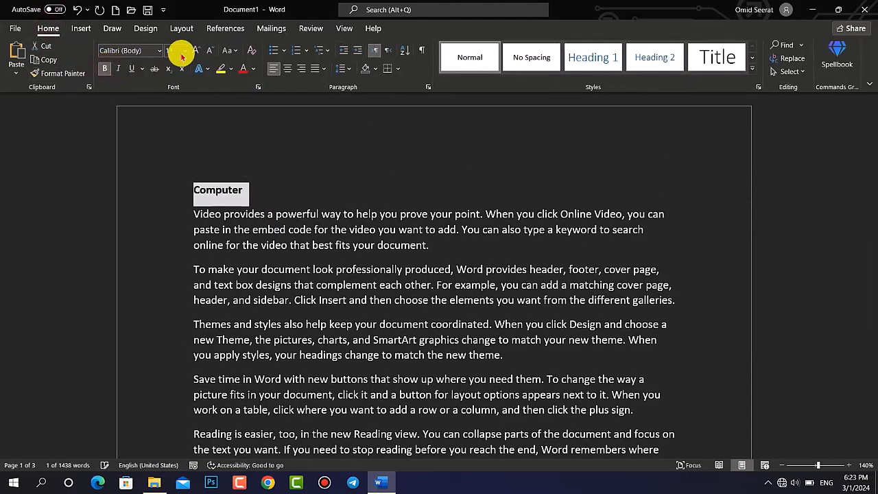
pyautogui.click(243, 68)
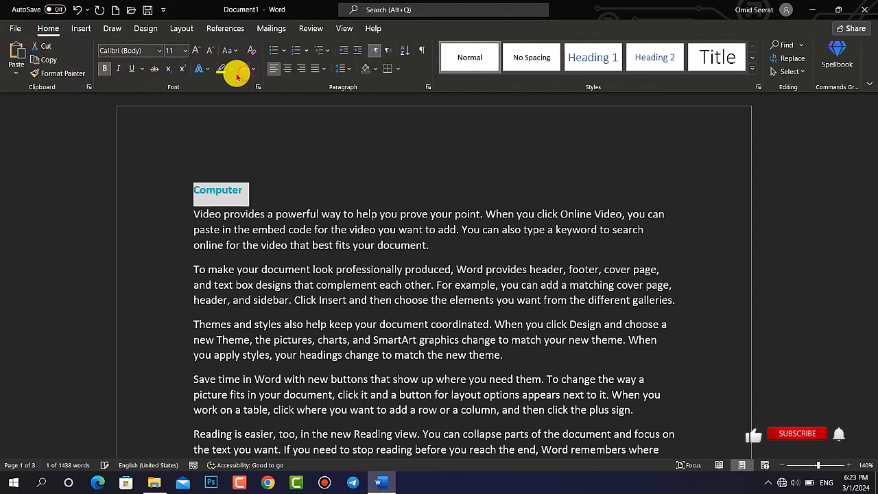
pyautogui.click(240, 143)
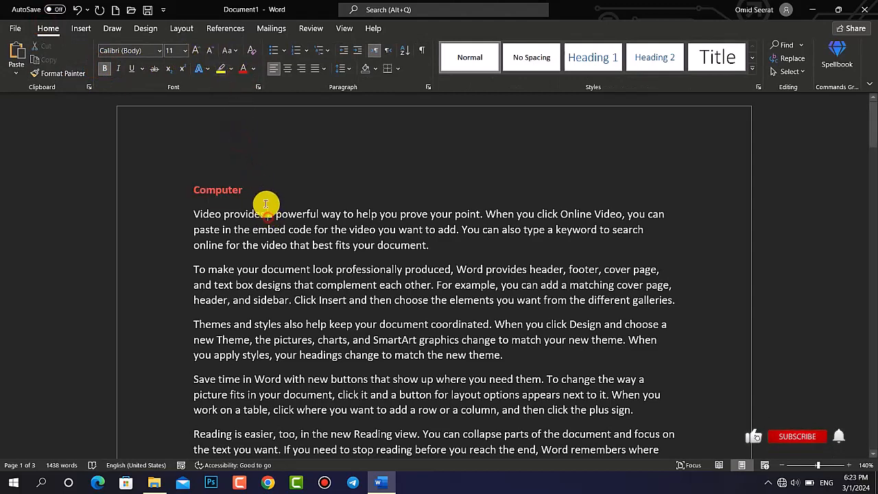
# Step: Try inserting an Automatic Table 2 table of contents below the "Computer" title and delete it again
pyautogui.click(223, 31)
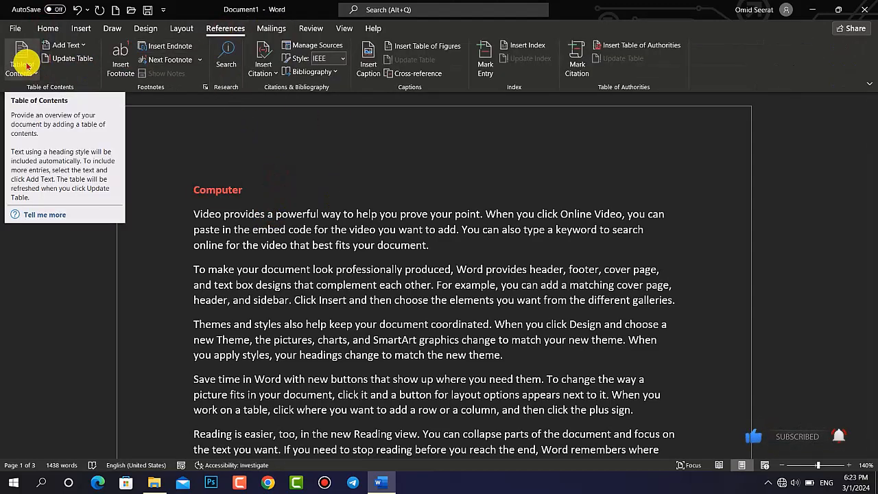
pyautogui.click(26, 64)
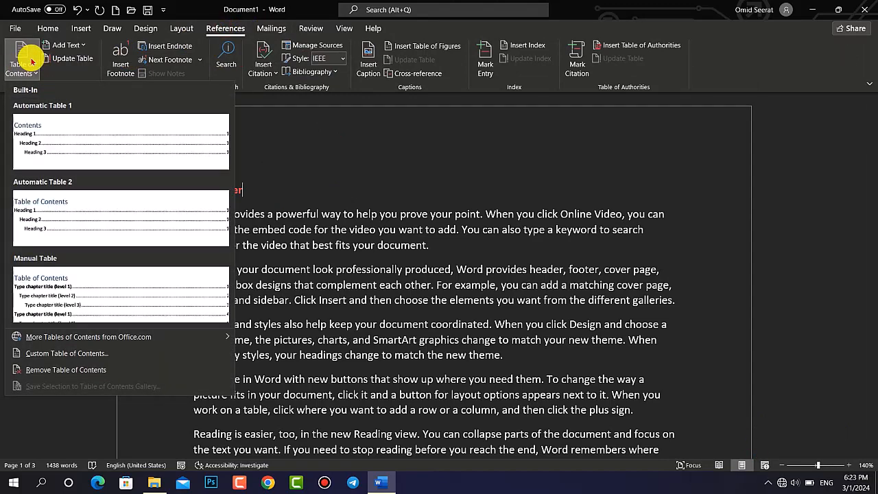
pyautogui.click(107, 210)
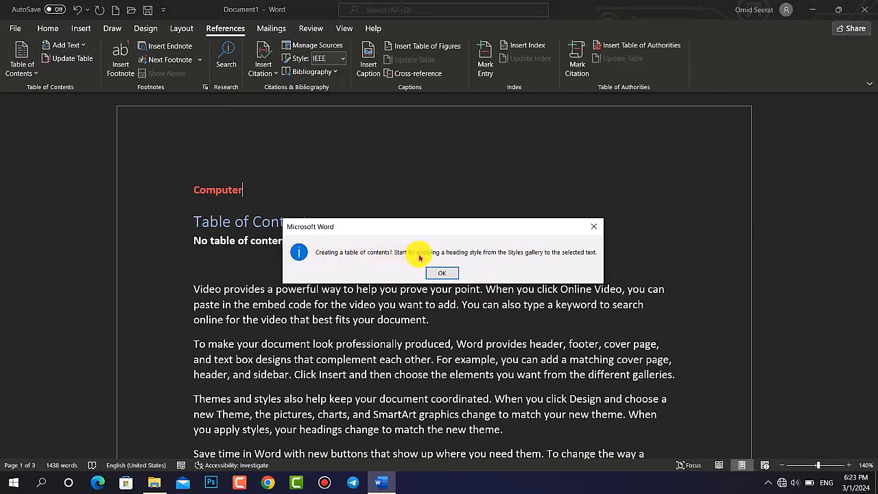
pyautogui.click(594, 226)
pyautogui.click(211, 260)
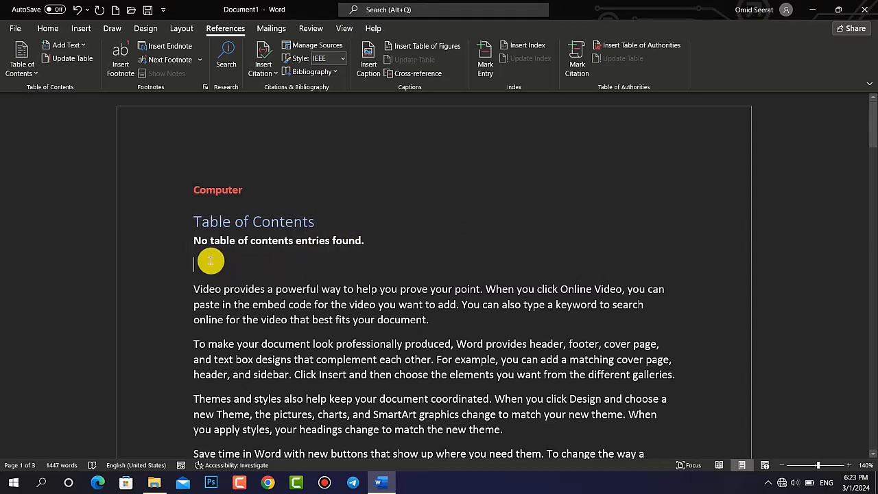
pyautogui.moveTo(211, 261); pyautogui.dragTo(204, 221)
pyautogui.press('Delete')
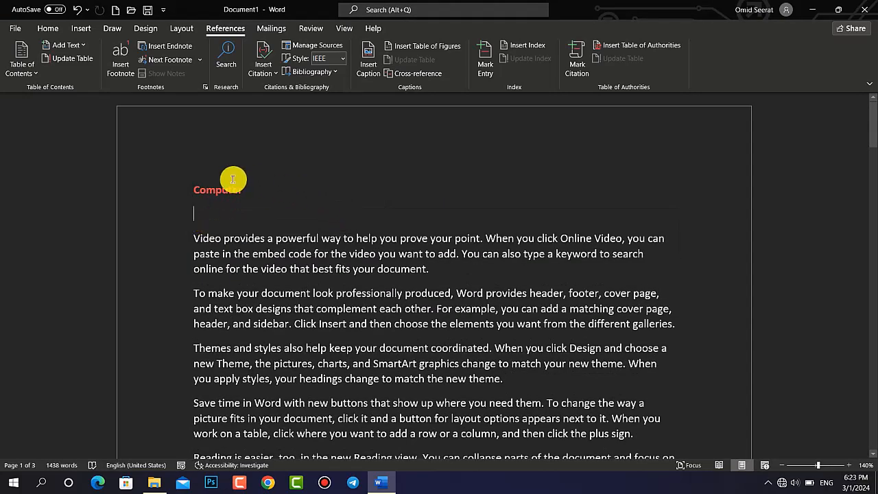
# Step: Apply the Heading 1 style to the "Computer" title and switch the same title to Heading 2
pyautogui.click(49, 30)
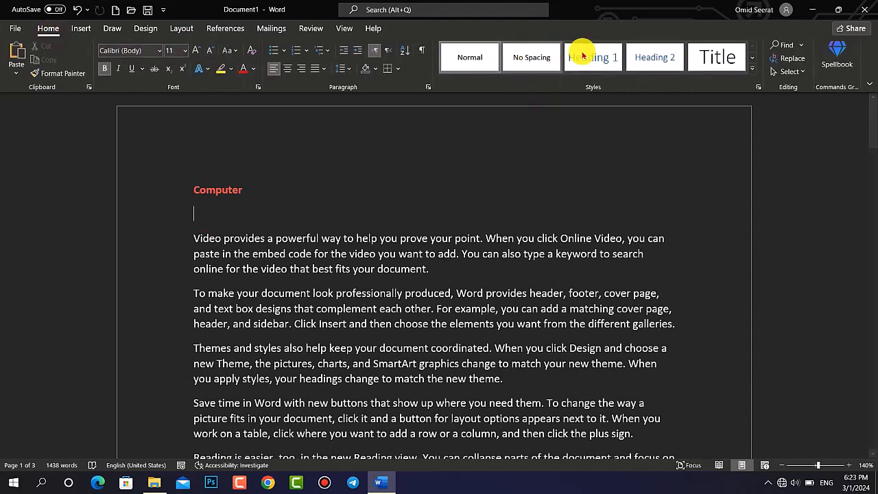
pyautogui.doubleClick(228, 186)
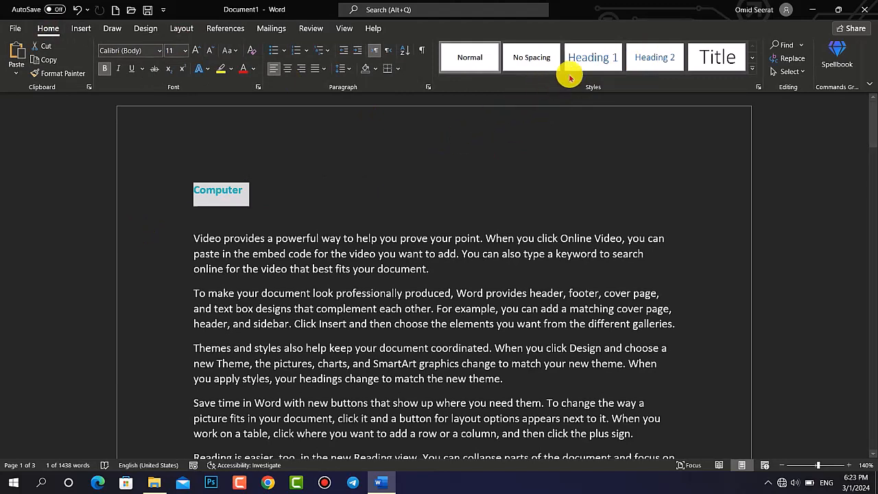
pyautogui.click(606, 57)
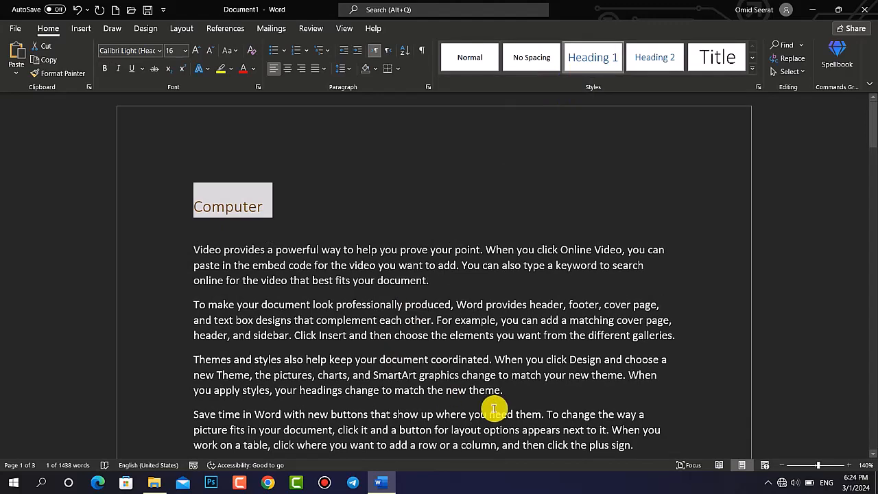
pyautogui.scroll(-3, 412, 254)
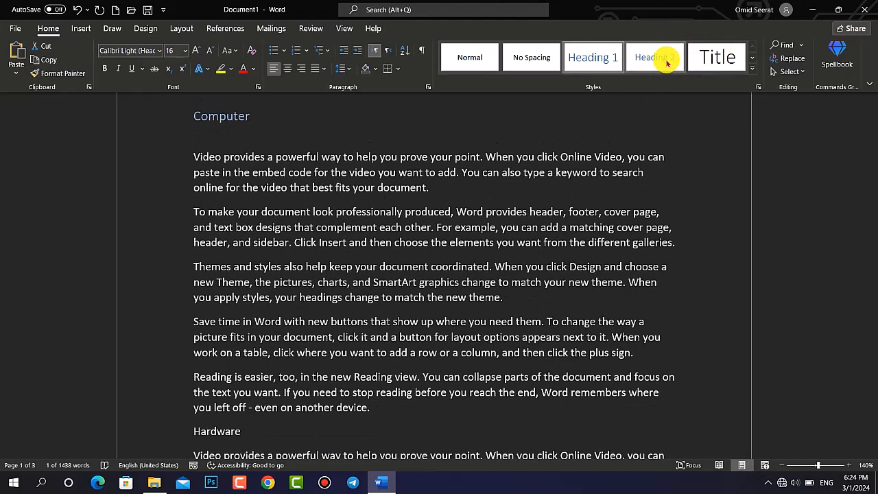
pyautogui.click(667, 60)
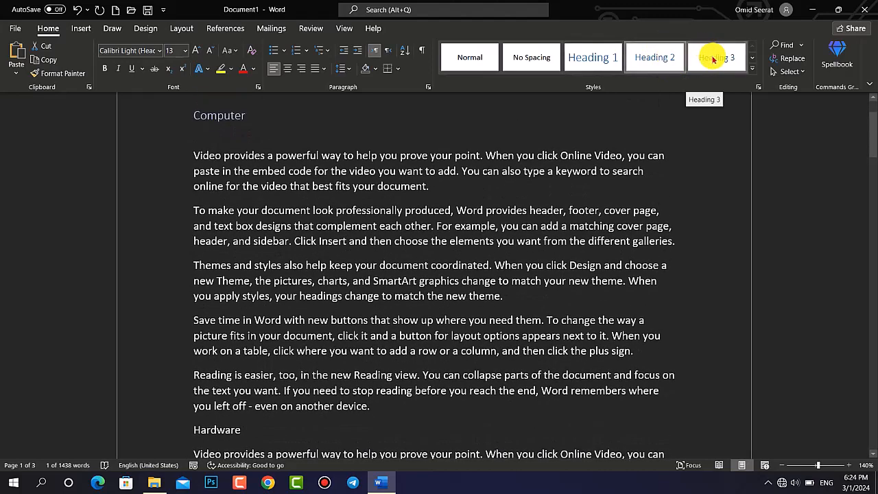
# Step: Try the Heading 3 style on the "Computer" title and set the title to Heading 1
pyautogui.click(714, 60)
pyautogui.click(750, 68)
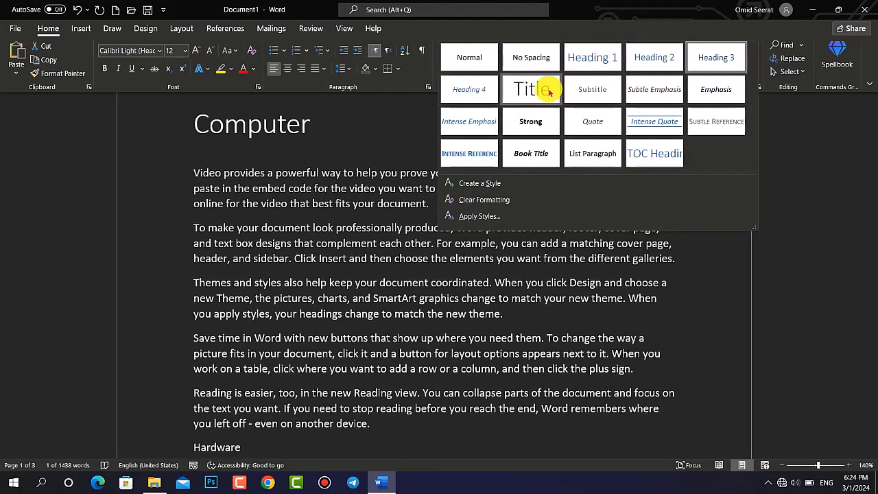
pyautogui.click(594, 55)
# Step: Apply the Heading 1 style to the "Hardware" and "Software" title lines
pyautogui.scroll(-3, 308, 206)
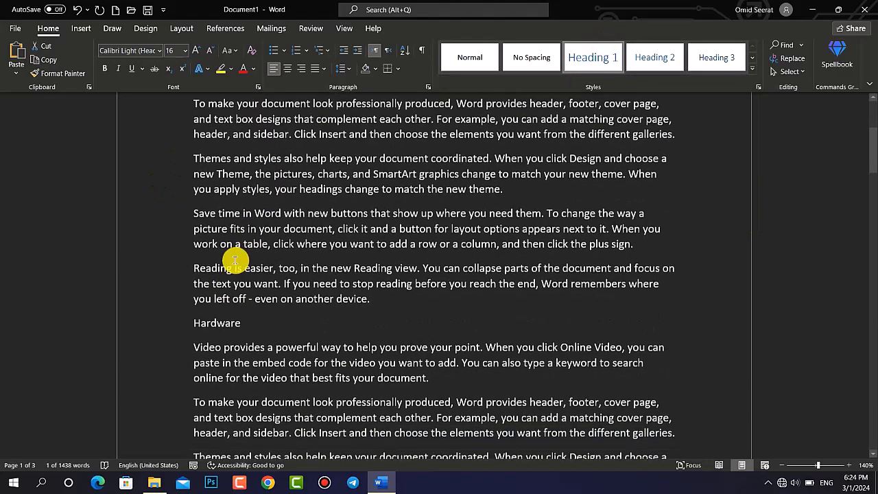
pyautogui.doubleClick(206, 319)
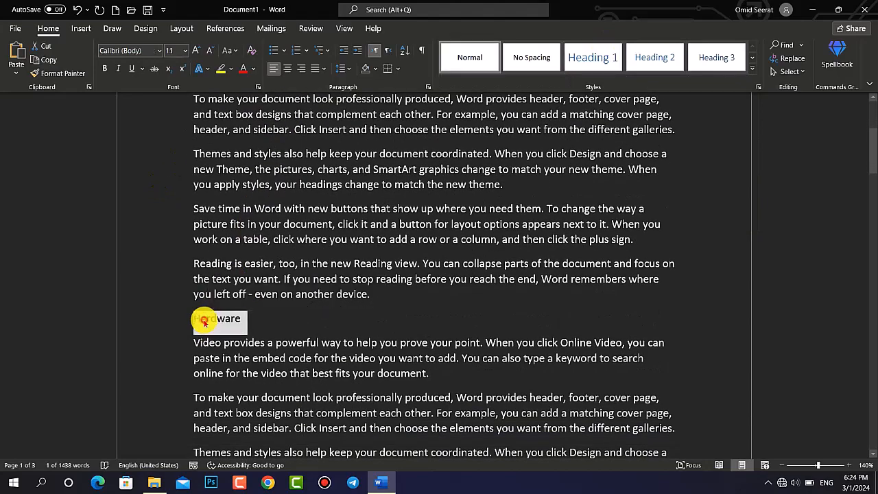
pyautogui.click(592, 57)
pyautogui.scroll(-7, 302, 260)
pyautogui.scroll(-2, 298, 250)
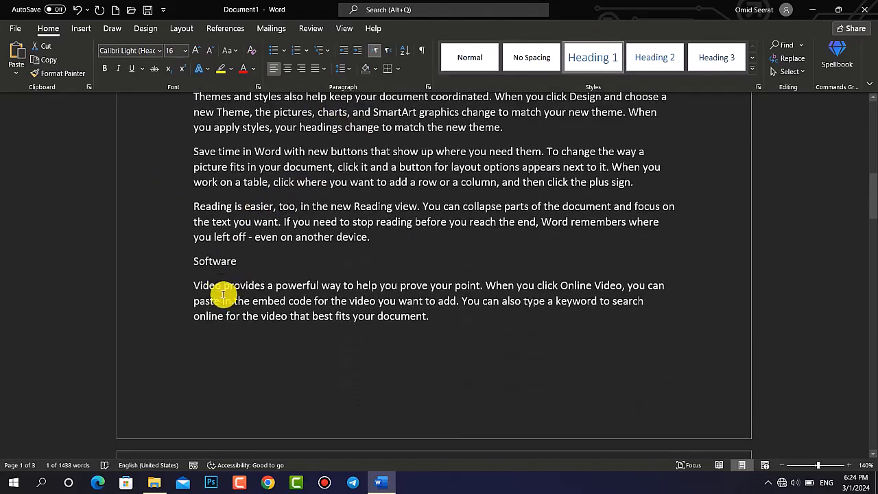
pyautogui.doubleClick(214, 268)
pyautogui.click(618, 62)
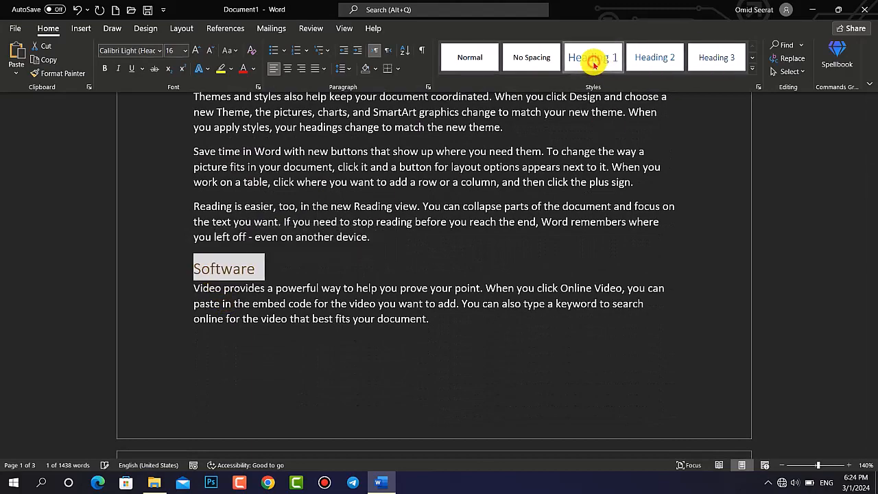
# Step: Apply the Heading 2 style to the "HDD/SSD" title line
pyautogui.scroll(-3, 314, 236)
pyautogui.scroll(-8, 314, 236)
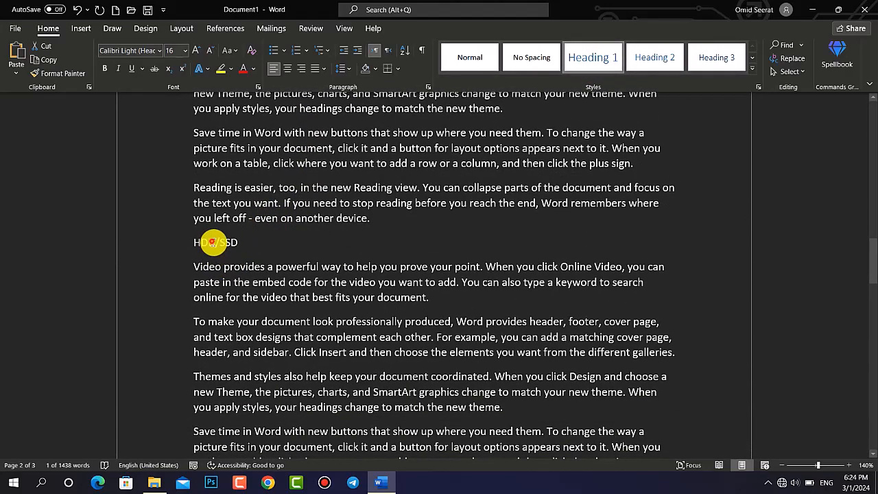
pyautogui.click(215, 246)
pyautogui.tripleClick(214, 245)
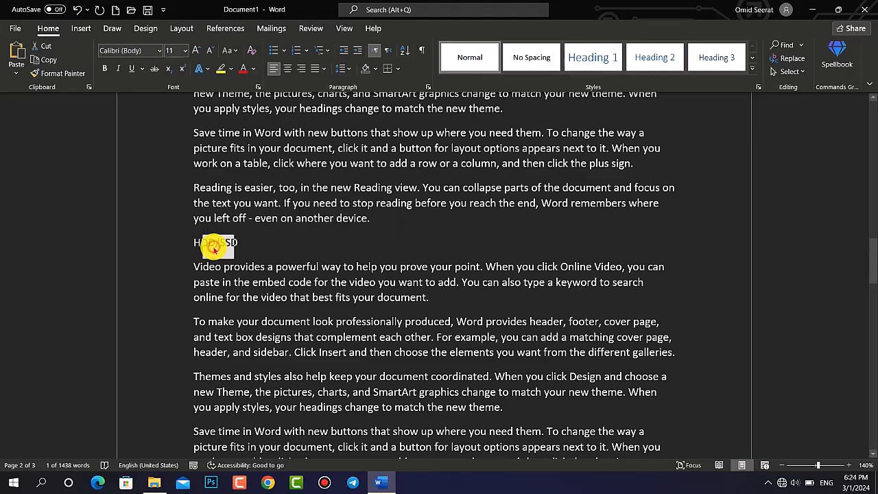
pyautogui.click(638, 57)
# Step: Enter the title "Keyboard" in the blank line below the HDD/SSD section and apply the Heading 2 style to it
pyautogui.scroll(-9, 219, 288)
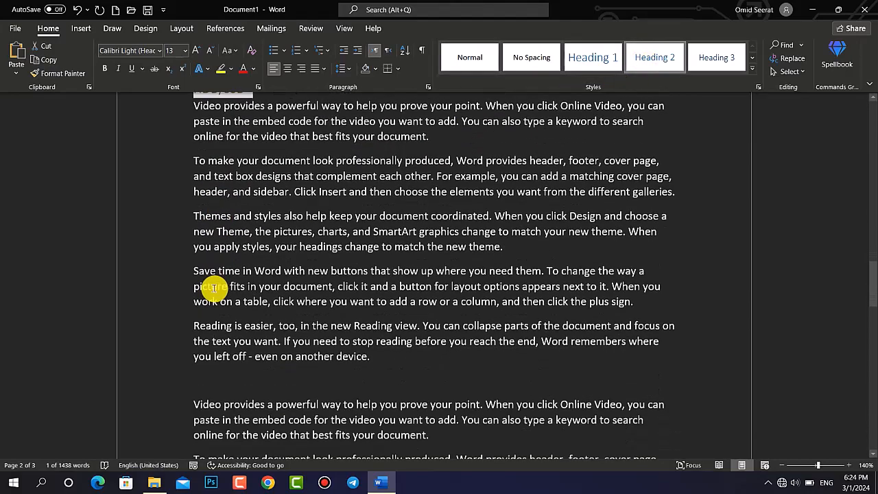
pyautogui.scroll(-3, 233, 274)
pyautogui.scroll(4, 242, 206)
pyautogui.click(243, 182)
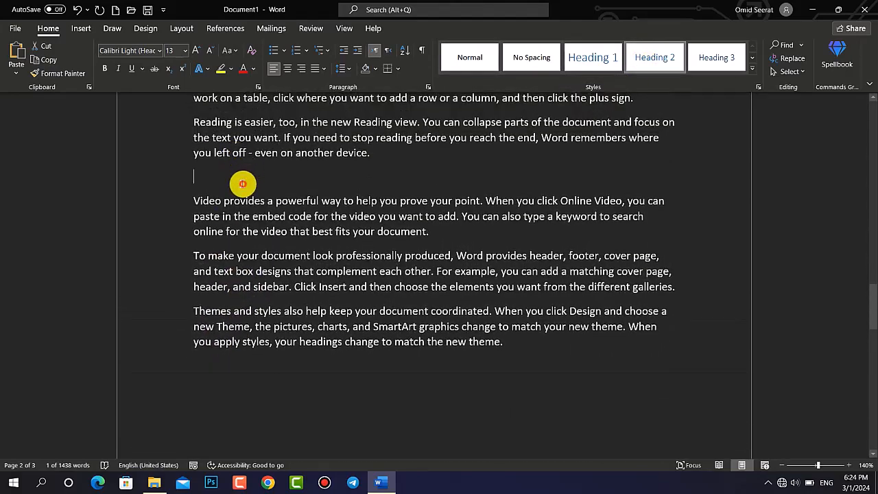
pyautogui.write('Keyboard')
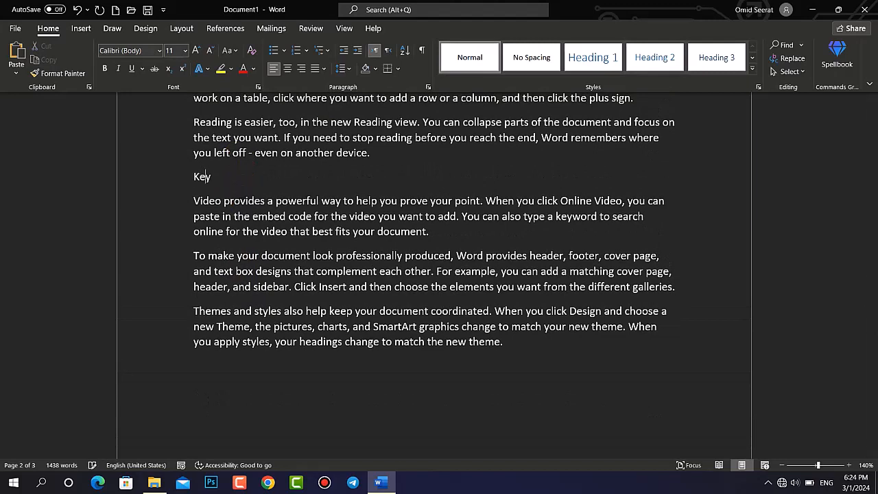
pyautogui.doubleClick(207, 180)
pyautogui.click(654, 58)
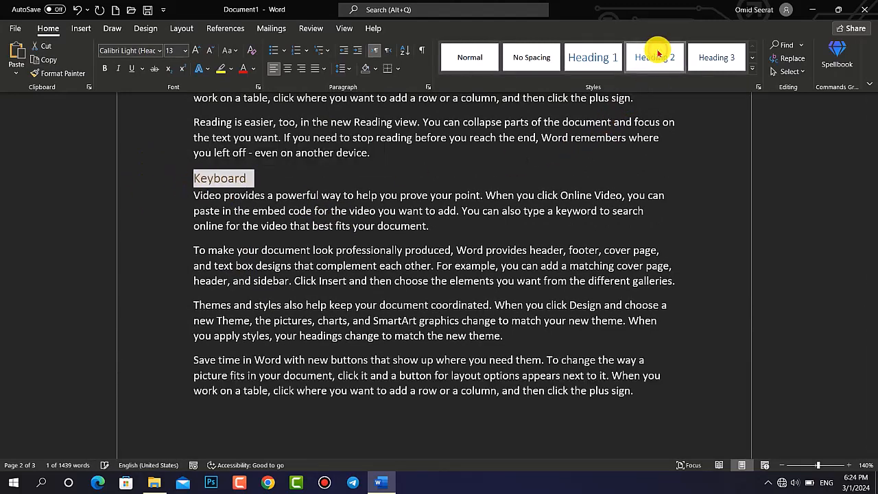
pyautogui.click(427, 368)
# Step: Insert a page break before the "Computer" title at the start of the document
pyautogui.scroll(10, 428, 367)
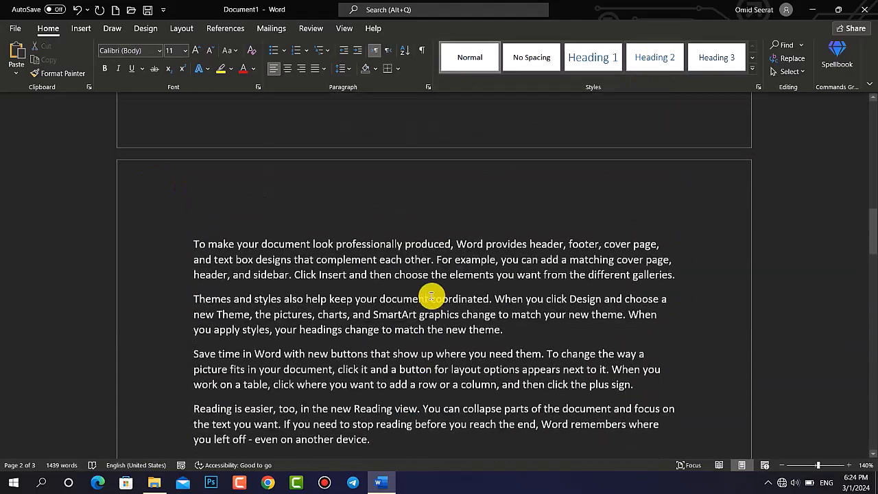
pyautogui.scroll(10, 431, 296)
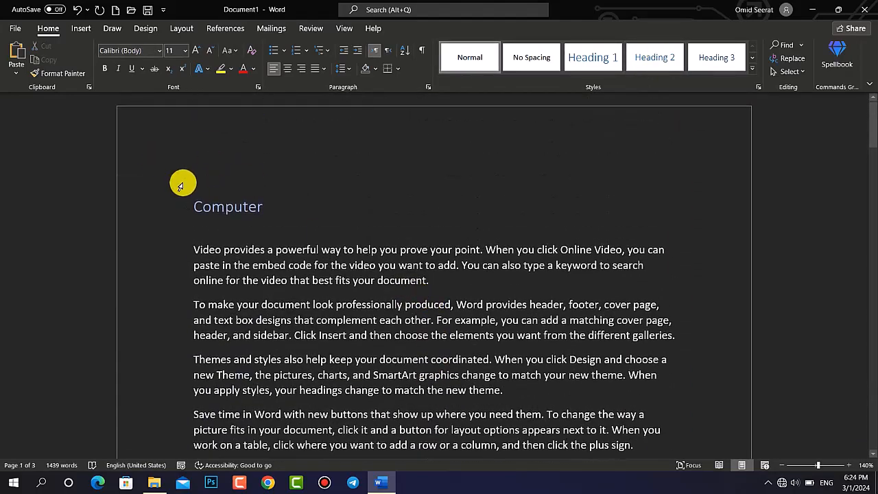
pyautogui.click(197, 206)
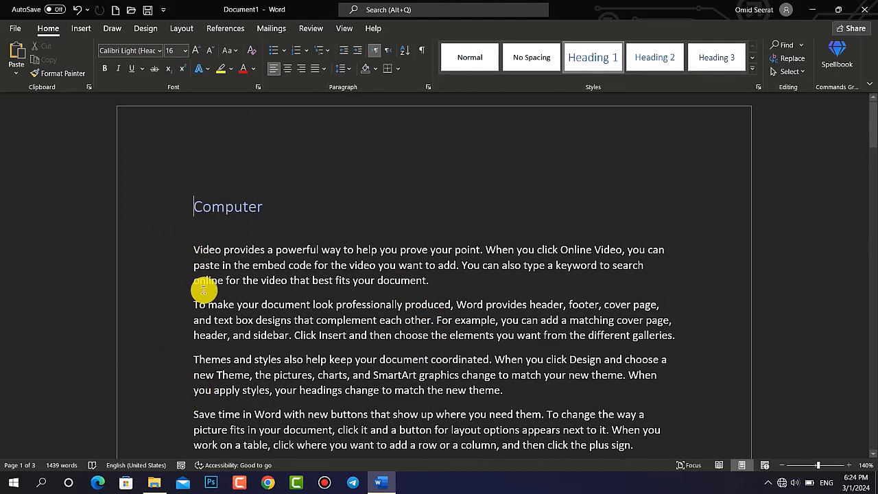
pyautogui.hotkey('ctrl', 'Return')
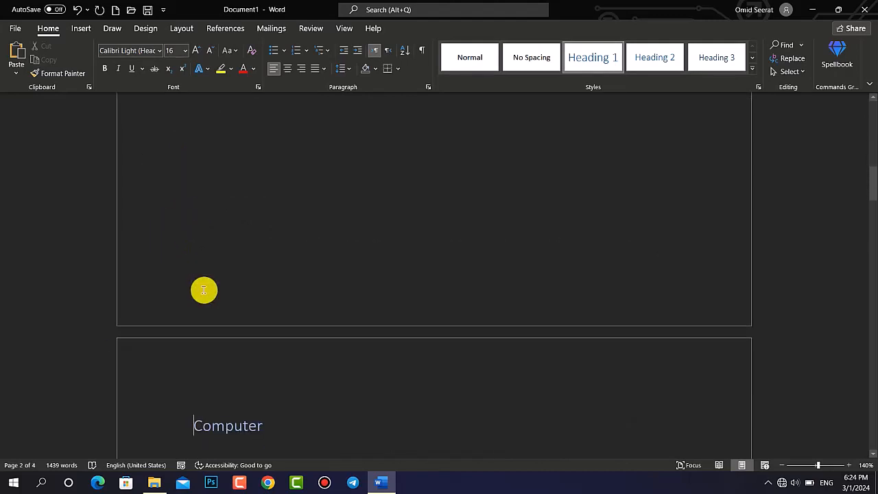
# Step: Insert an Automatic Table 2 table of contents on the blank first page
pyautogui.scroll(10, 204, 290)
pyautogui.click(261, 164)
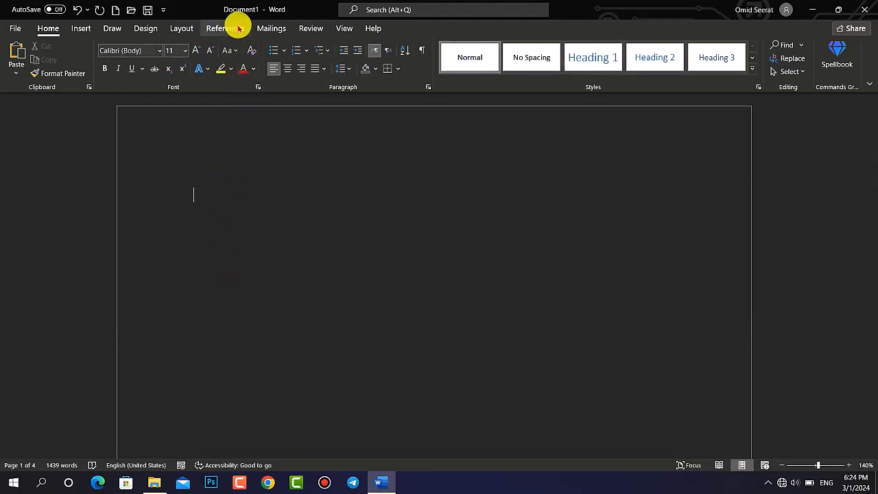
pyautogui.click(236, 31)
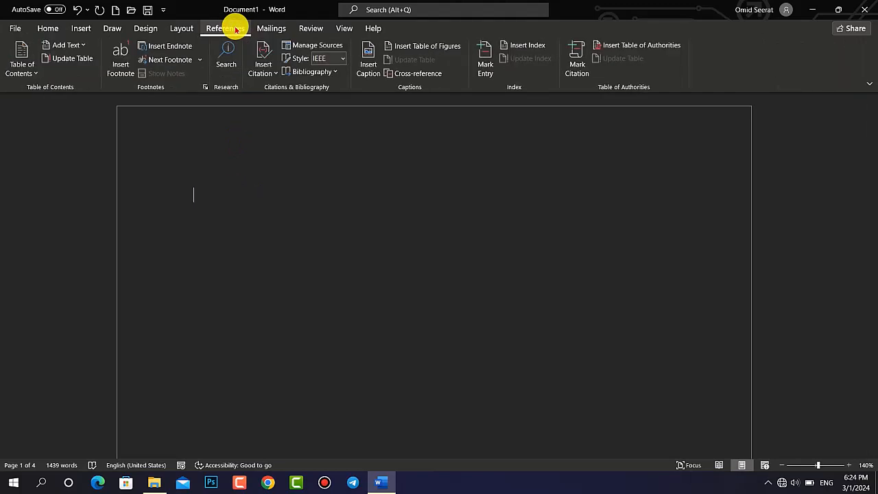
pyautogui.click(20, 62)
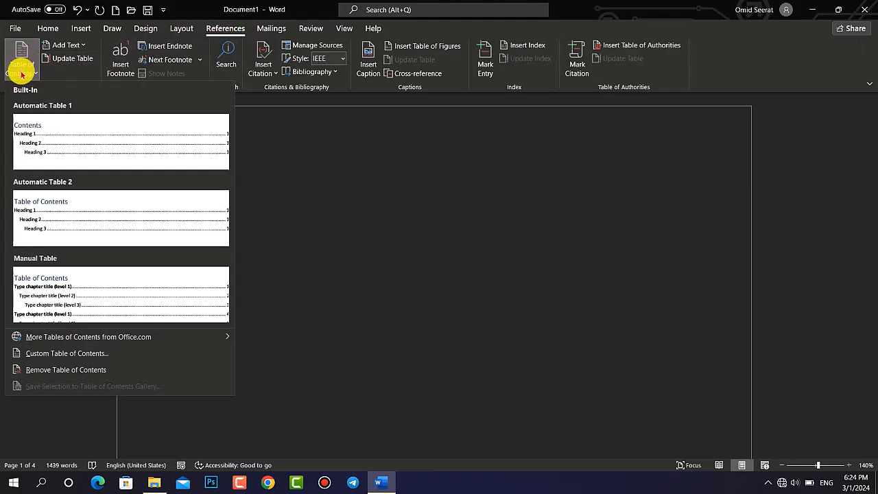
pyautogui.click(102, 223)
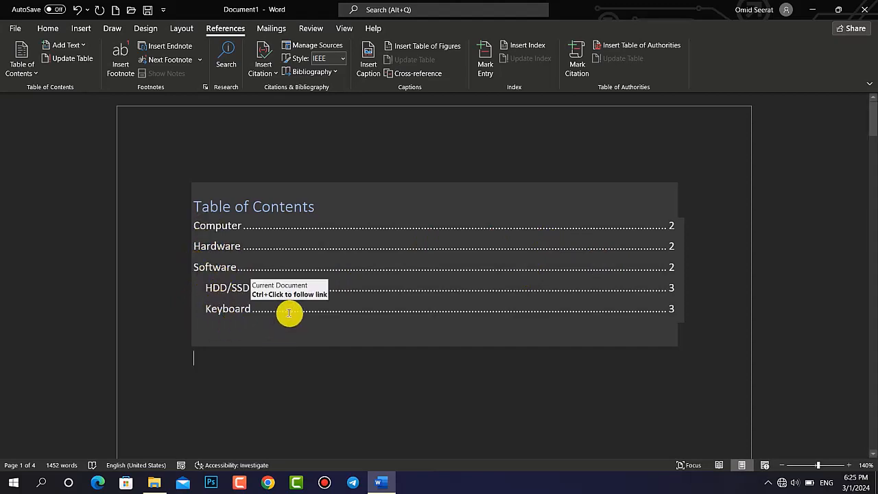
# Step: Start creating a new style from formatting and set its font to Cooper Black at 18 pt
pyautogui.scroll(-3, 368, 330)
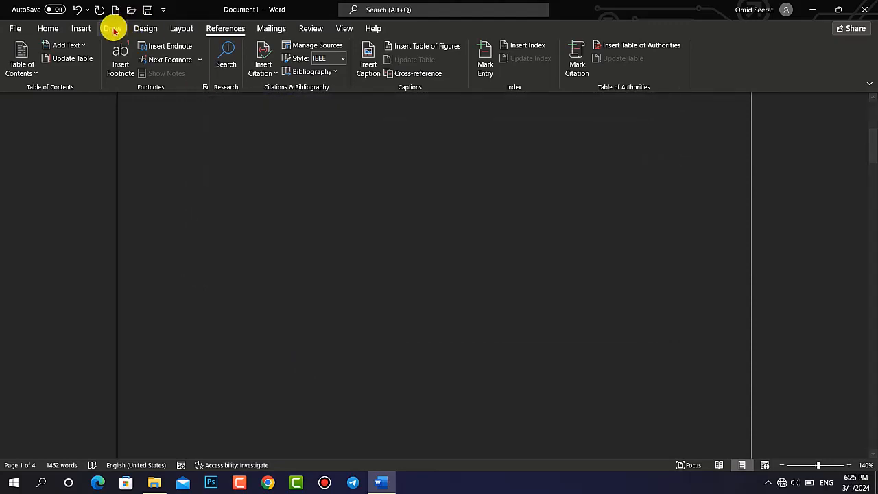
pyautogui.click(50, 29)
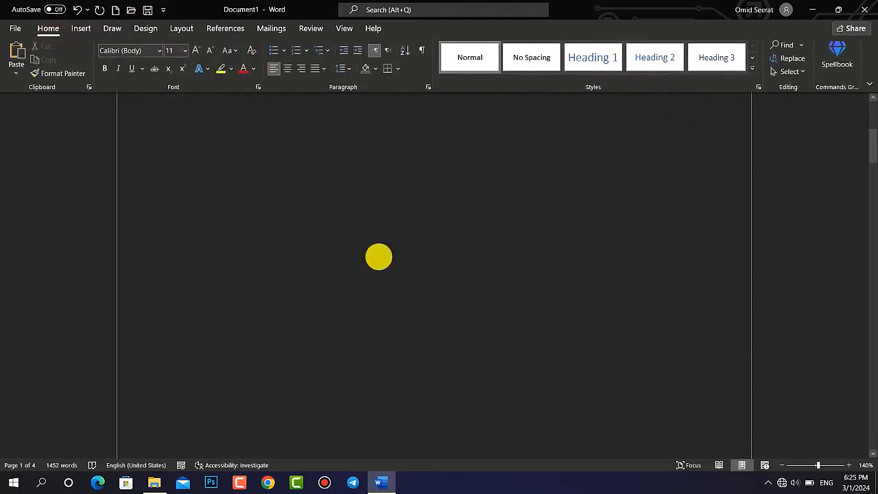
pyautogui.scroll(-5, 308, 298)
pyautogui.scroll(-3, 308, 297)
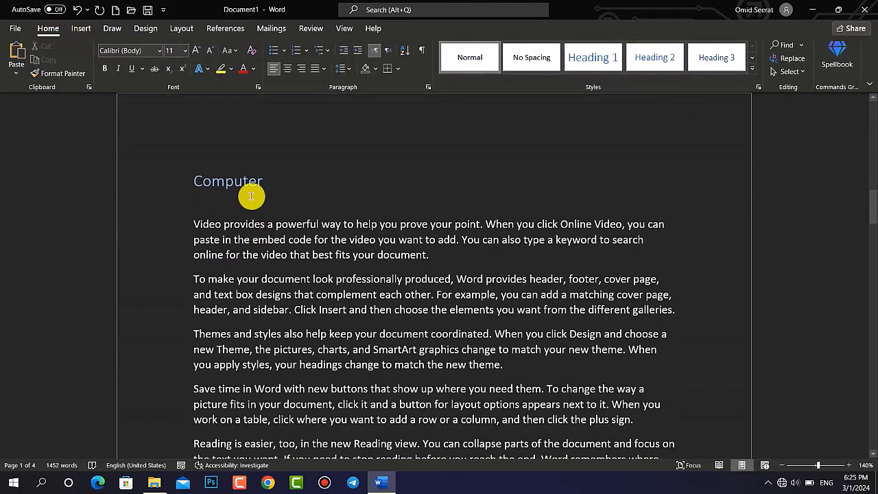
pyautogui.scroll(6, 377, 167)
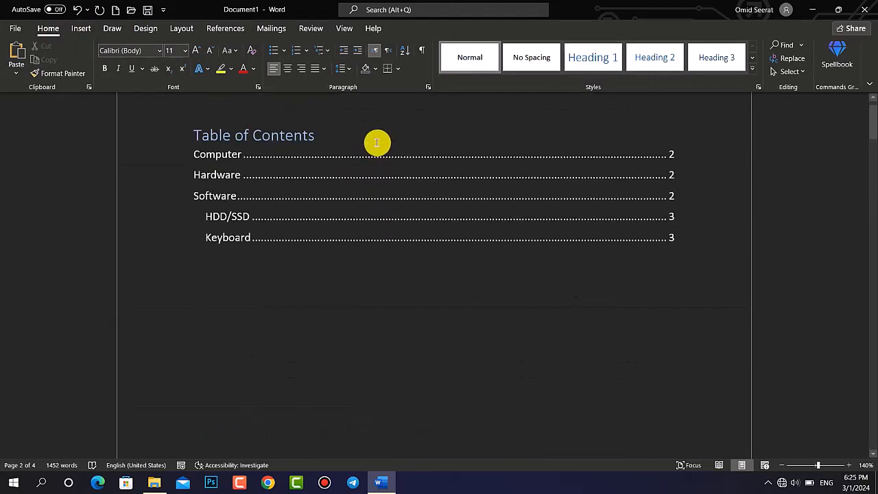
pyautogui.scroll(1, 376, 138)
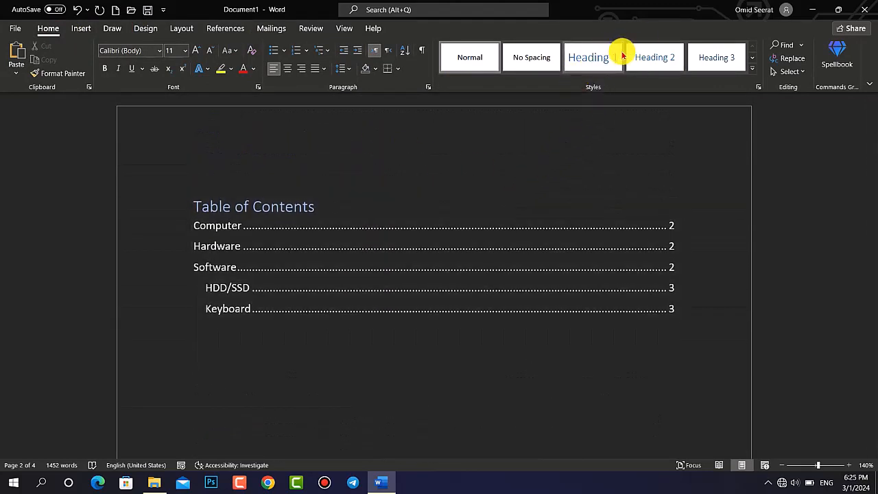
pyautogui.click(753, 70)
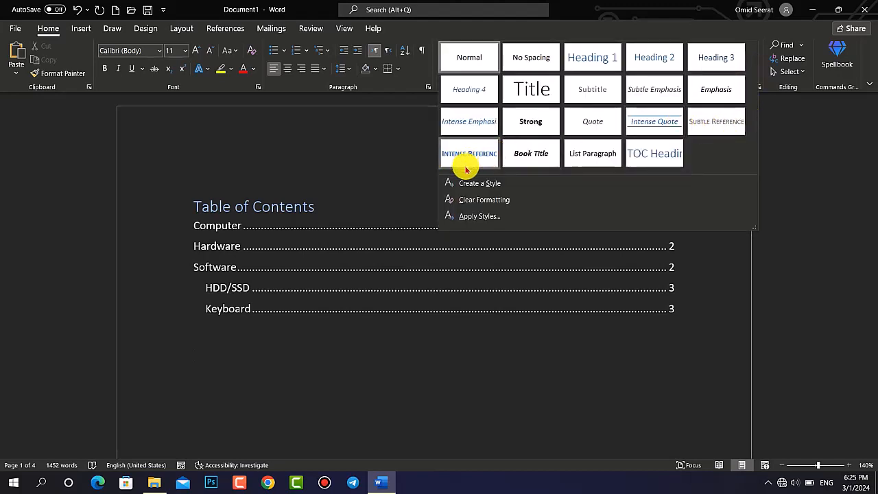
pyautogui.click(489, 186)
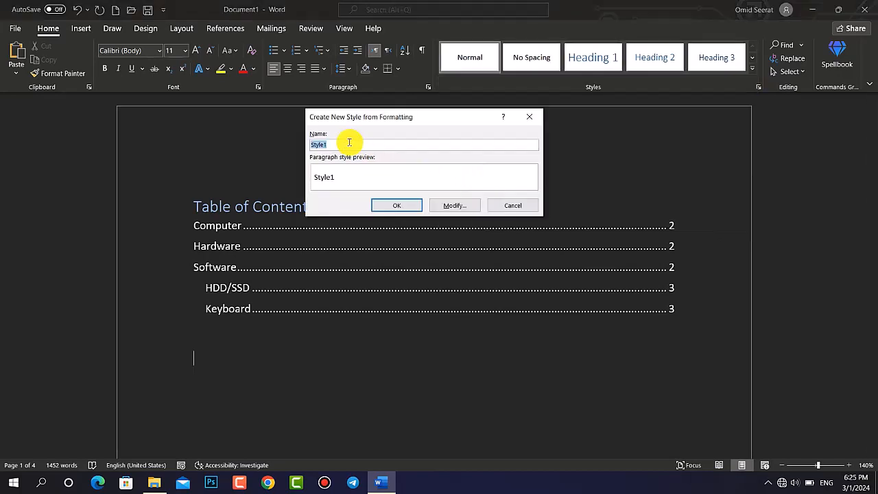
pyautogui.click(464, 204)
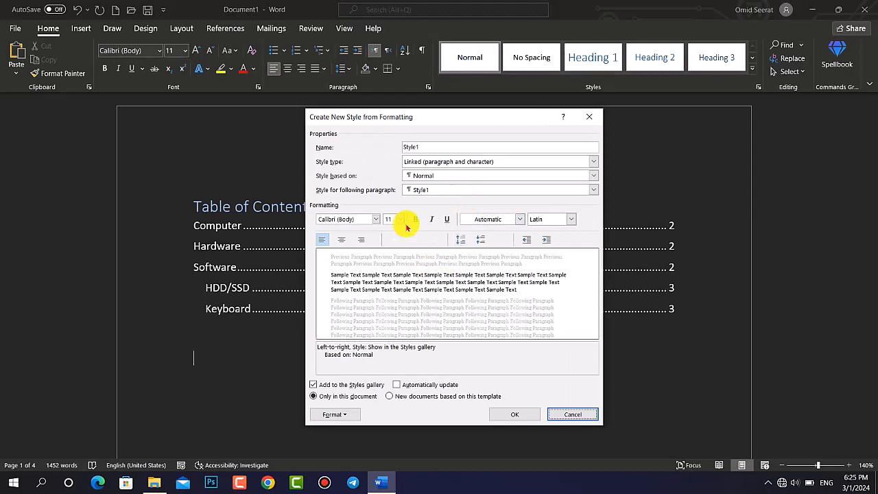
pyautogui.click(375, 219)
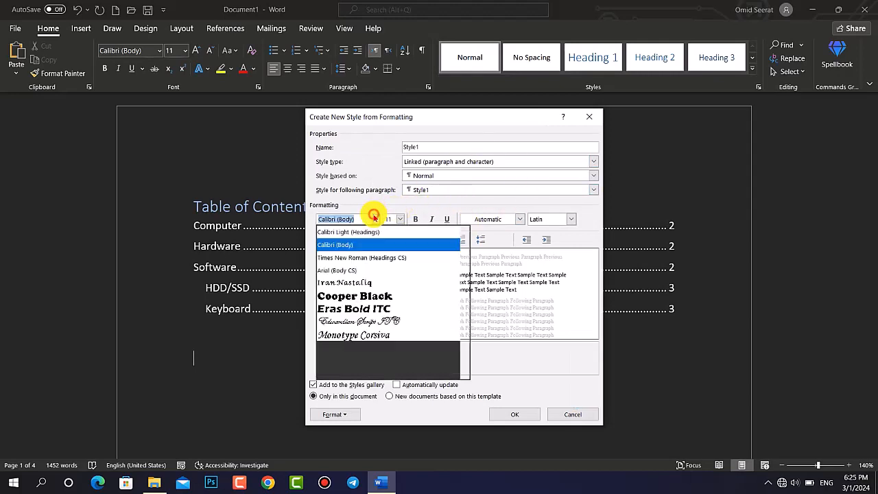
pyautogui.click(355, 296)
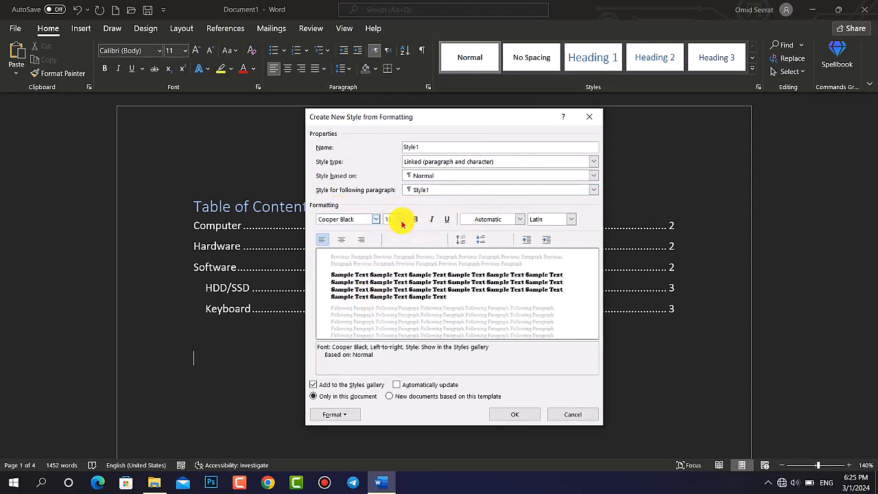
pyautogui.click(399, 219)
pyautogui.click(391, 284)
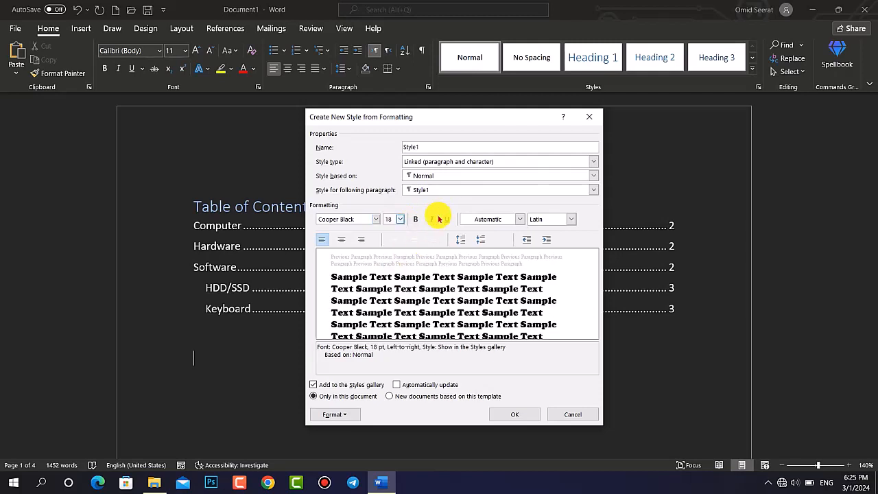
# Step: Make the new style italic without bold, give it the blue Background 2 font color and save it
pyautogui.click(416, 221)
pyautogui.click(433, 221)
pyautogui.click(414, 223)
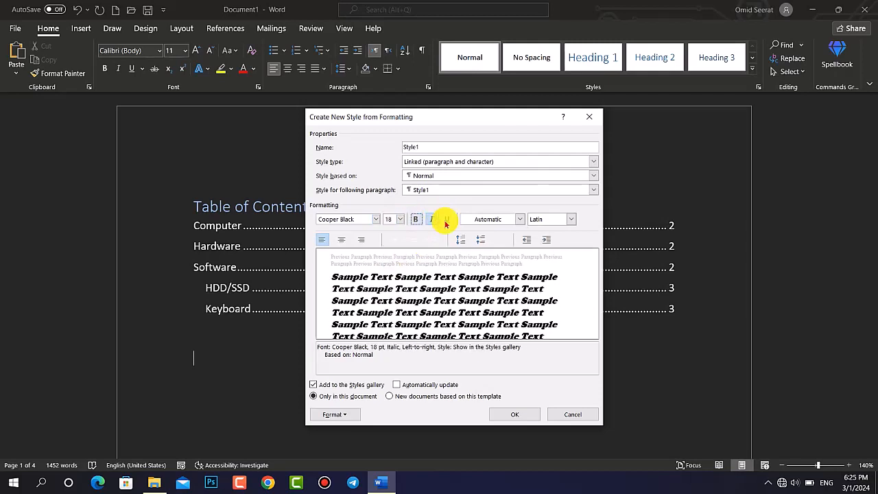
pyautogui.click(521, 222)
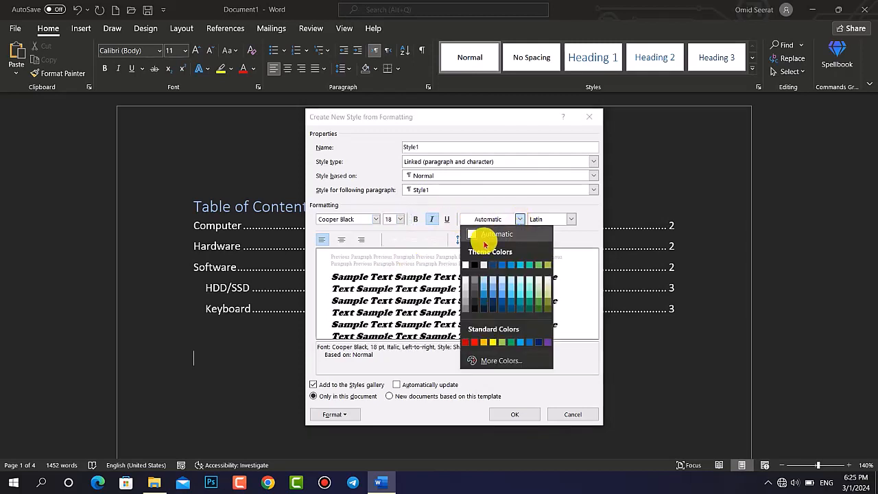
pyautogui.click(481, 295)
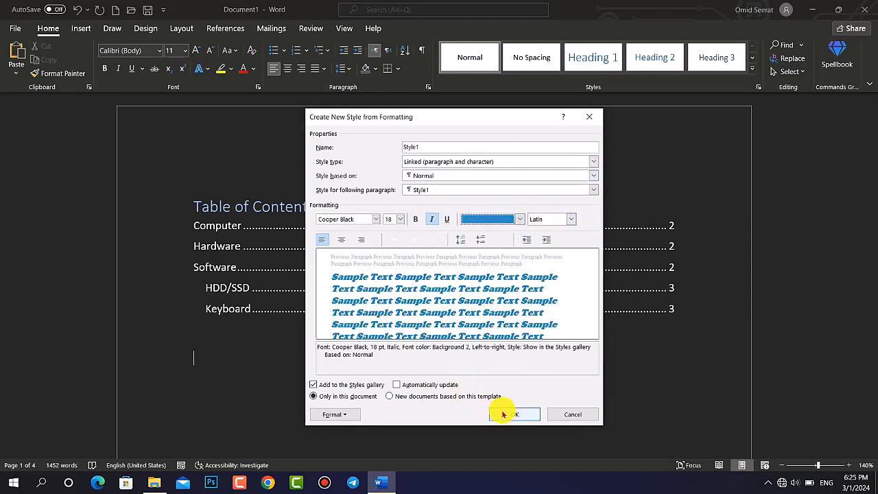
pyautogui.click(513, 415)
# Step: Apply the custom Style1 to the "Computer" title at the start of page 2
pyautogui.scroll(-5, 391, 296)
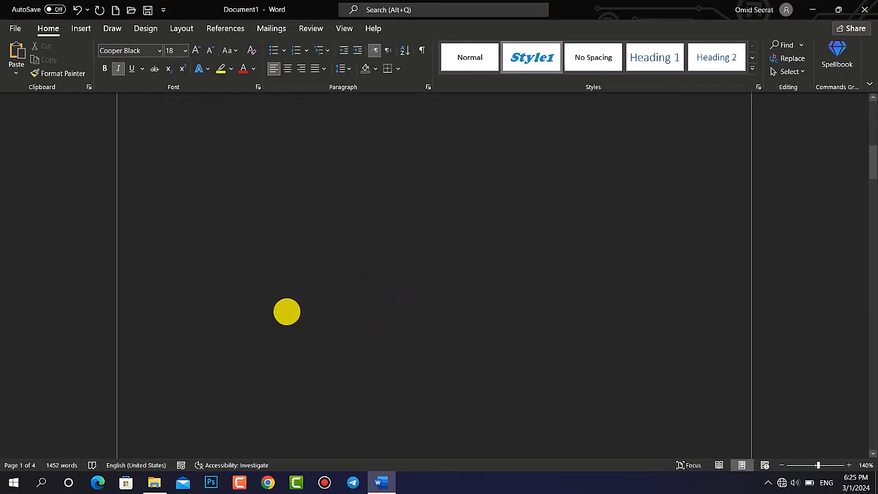
pyautogui.scroll(-1, 267, 320)
pyautogui.click(164, 314)
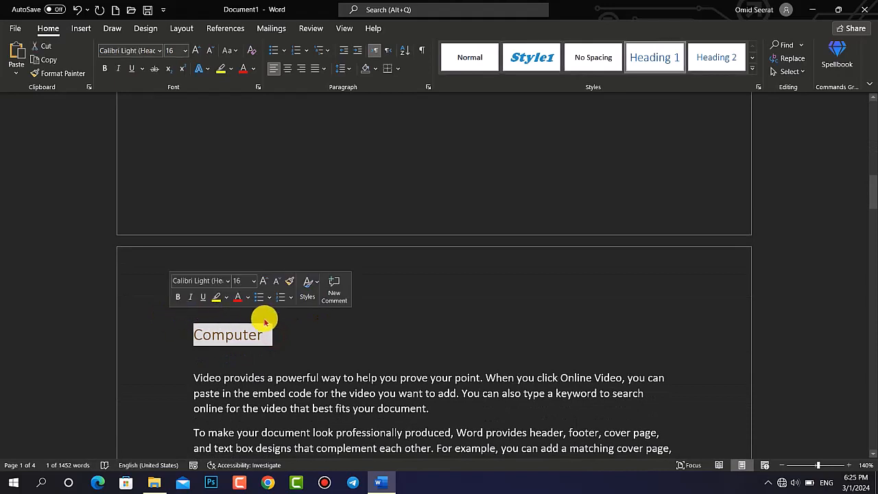
pyautogui.click(538, 60)
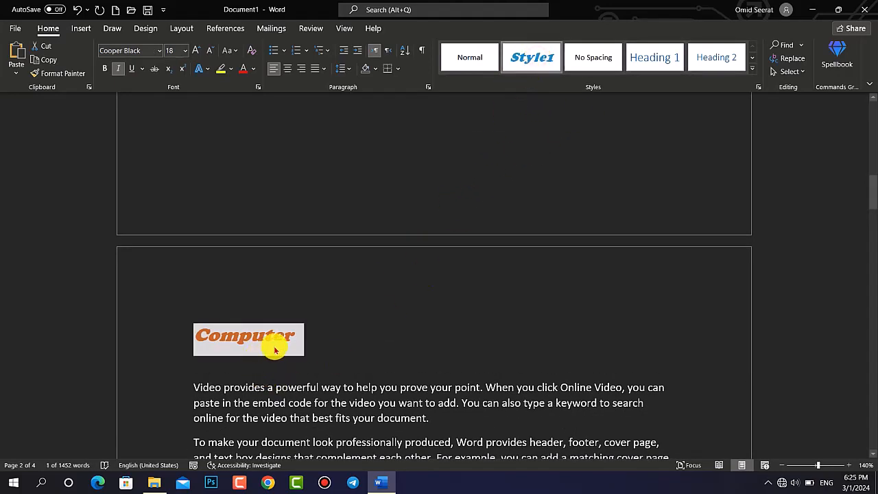
pyautogui.click(274, 350)
# Step: Select the "Computer" title and clear all of its formatting
pyautogui.click(151, 300)
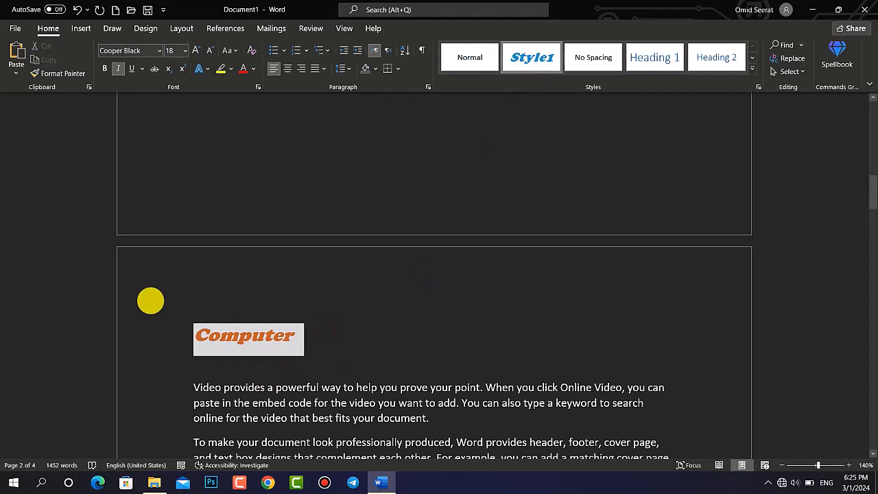
pyautogui.click(752, 72)
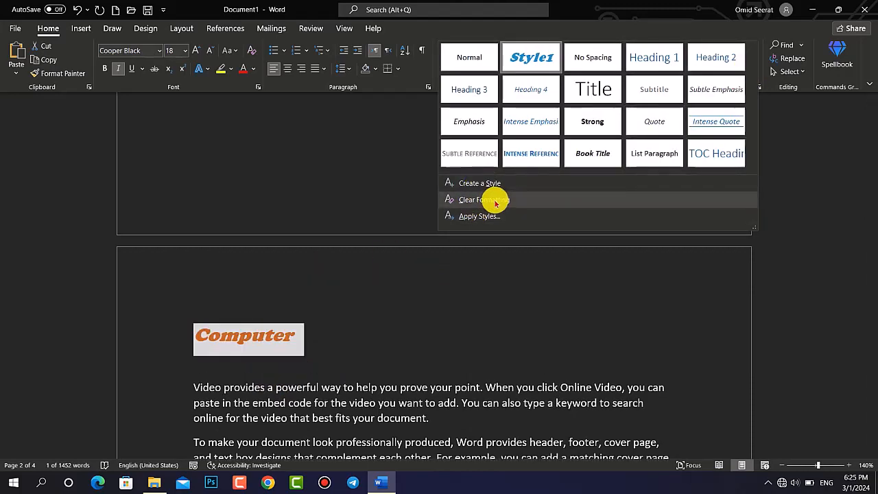
pyautogui.click(364, 345)
pyautogui.click(326, 332)
pyautogui.click(160, 324)
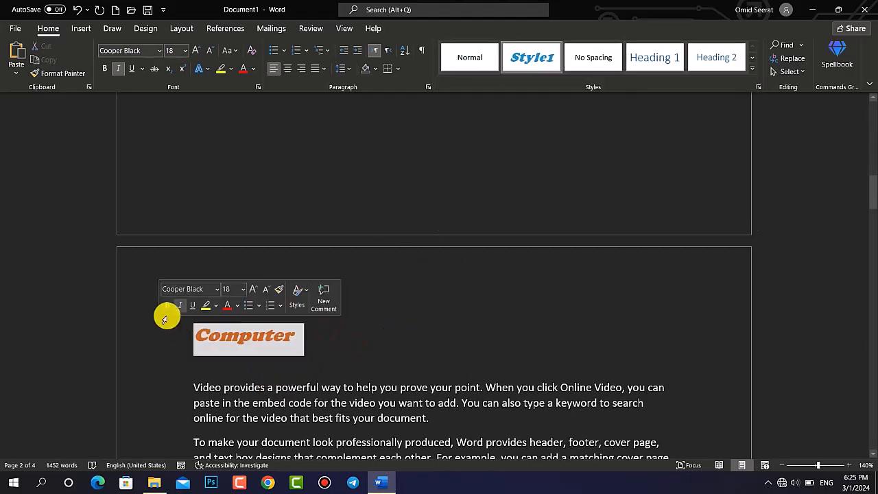
pyautogui.click(734, 67)
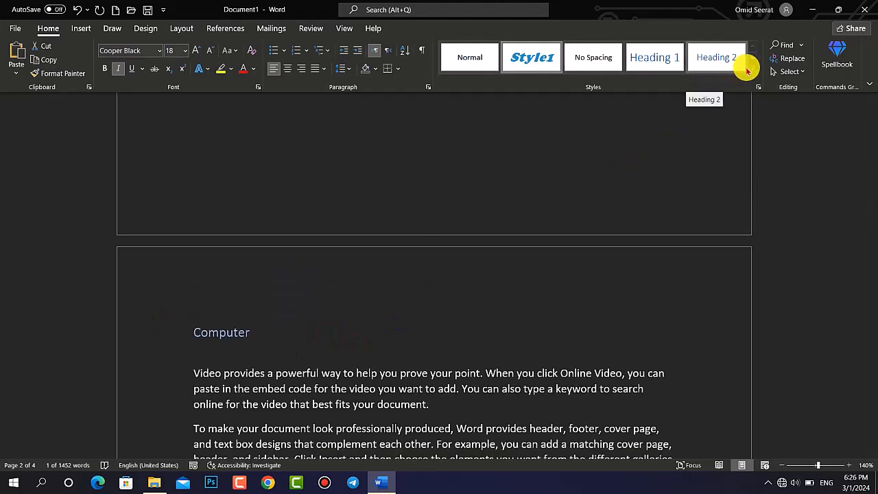
pyautogui.click(741, 62)
pyautogui.click(752, 72)
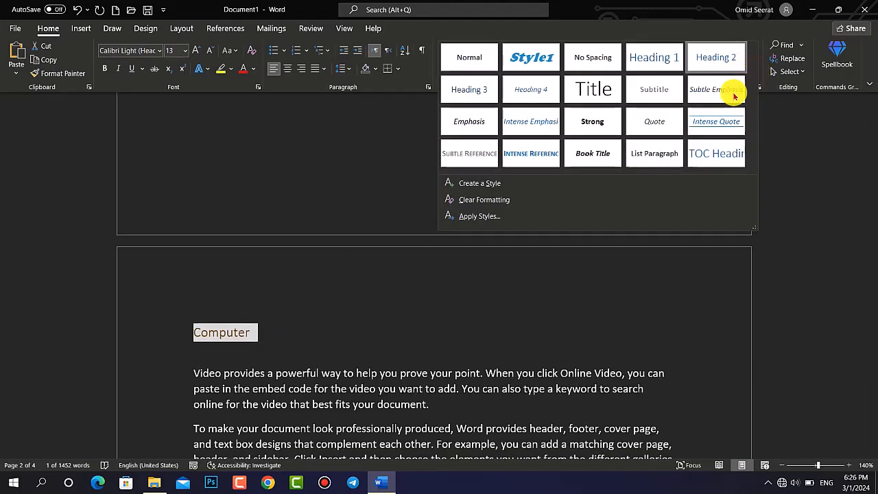
pyautogui.click(491, 199)
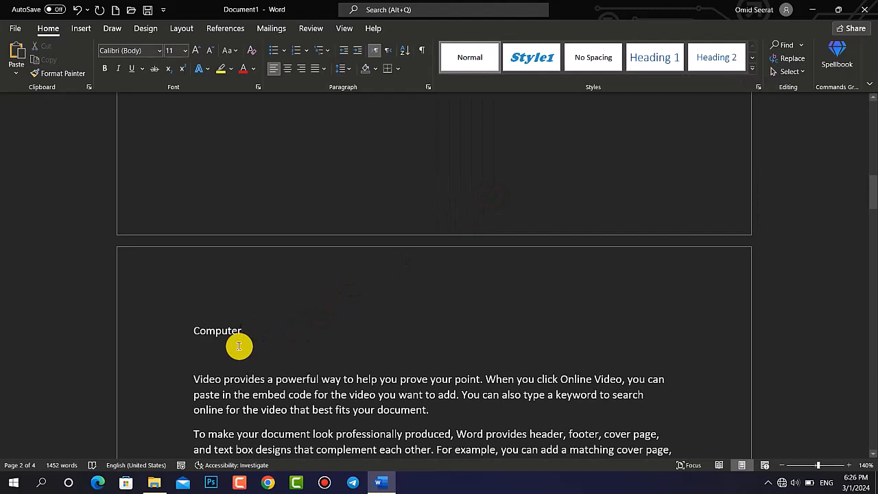
# Step: Apply Style1 to the "Computer" title by entering its style name in Apply Styles
pyautogui.click(752, 68)
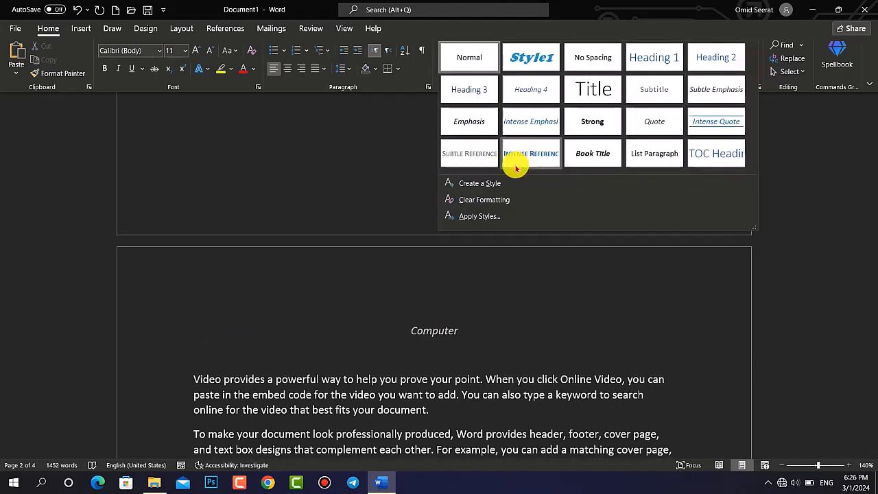
pyautogui.click(481, 217)
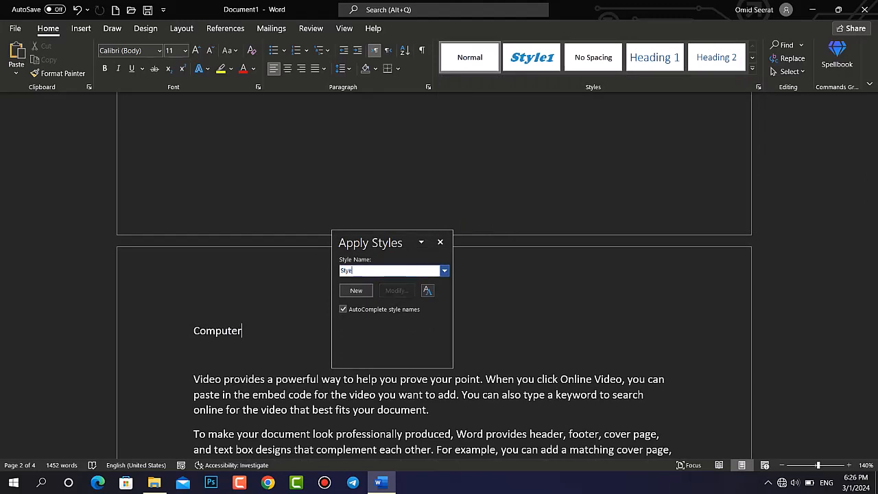
pyautogui.press('Return')
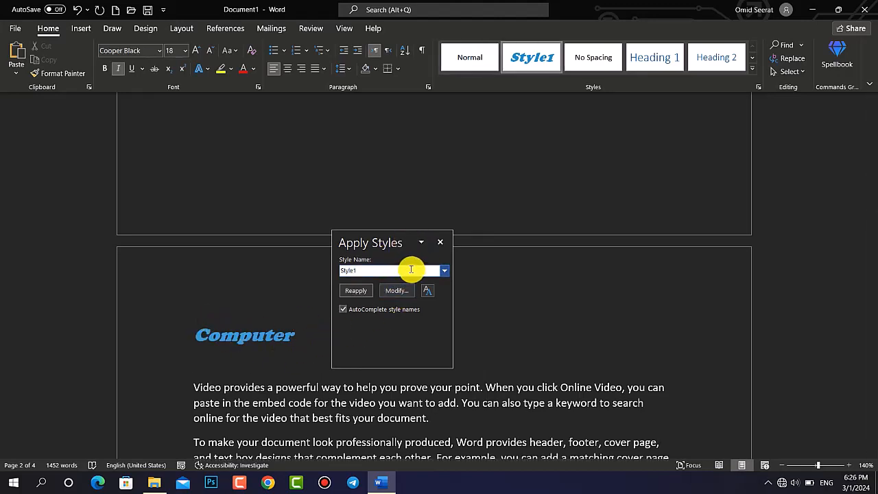
pyautogui.click(440, 243)
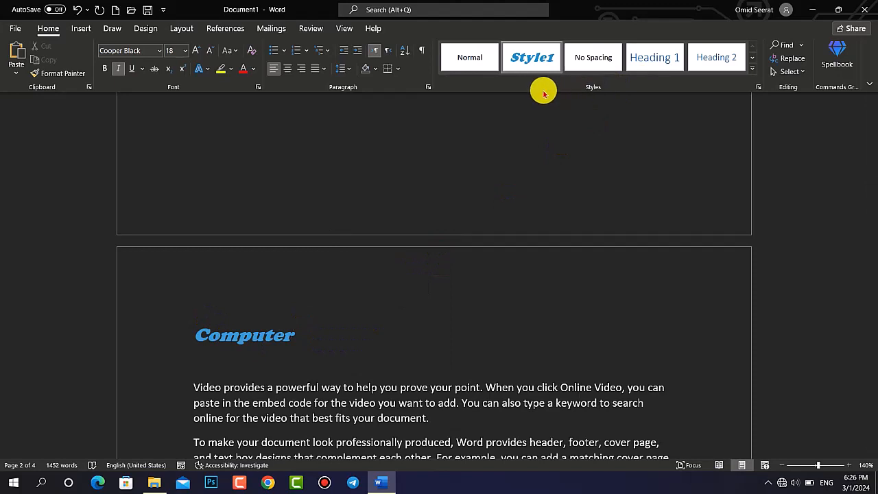
# Step: Remove Style1 from the style gallery
pyautogui.click(752, 71)
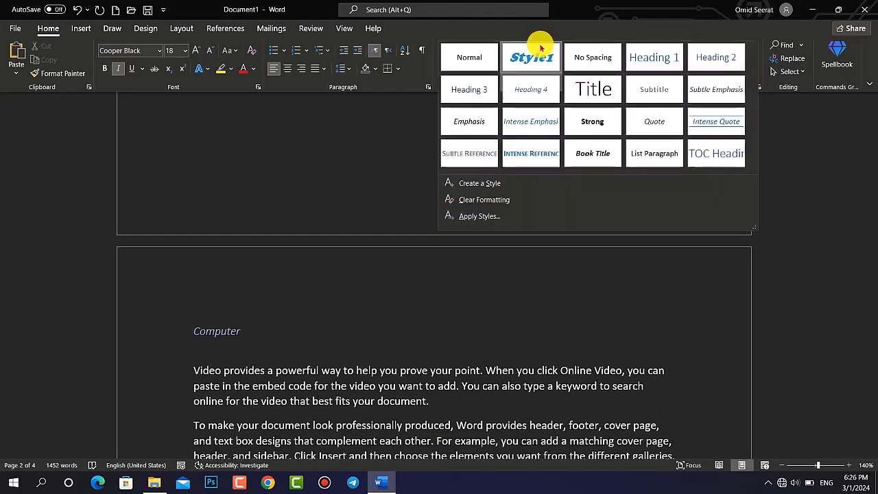
pyautogui.rightClick(528, 57)
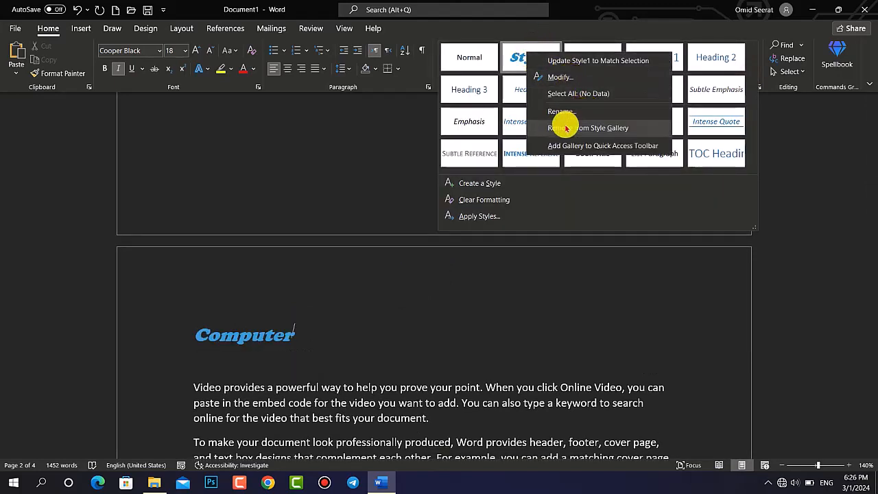
pyautogui.click(564, 129)
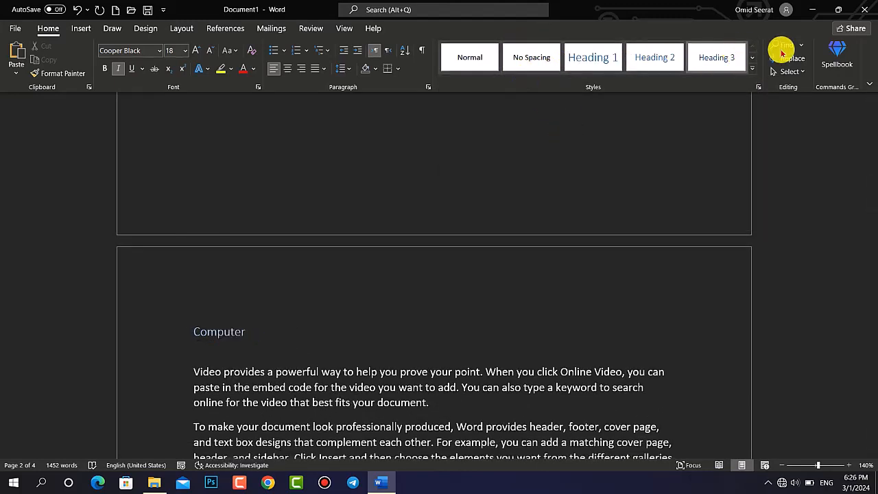
# Step: Search the document for the text "you" with Find
pyautogui.click(802, 50)
pyautogui.click(711, 129)
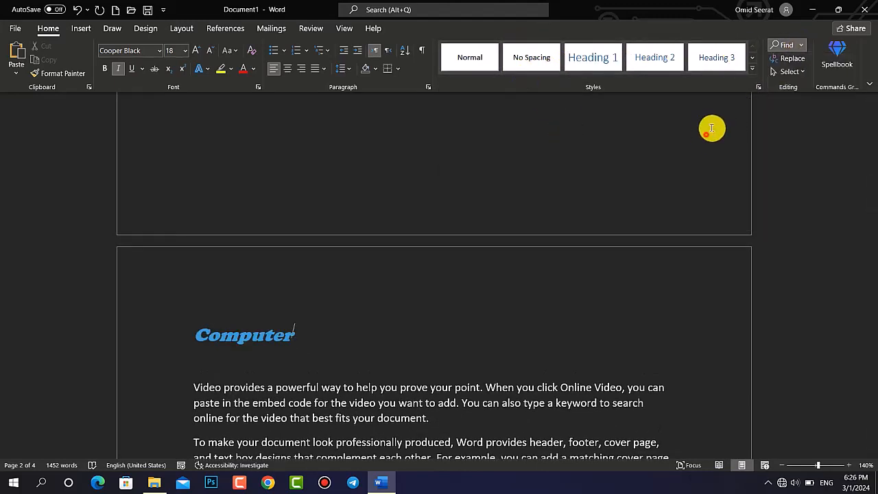
pyautogui.click(801, 47)
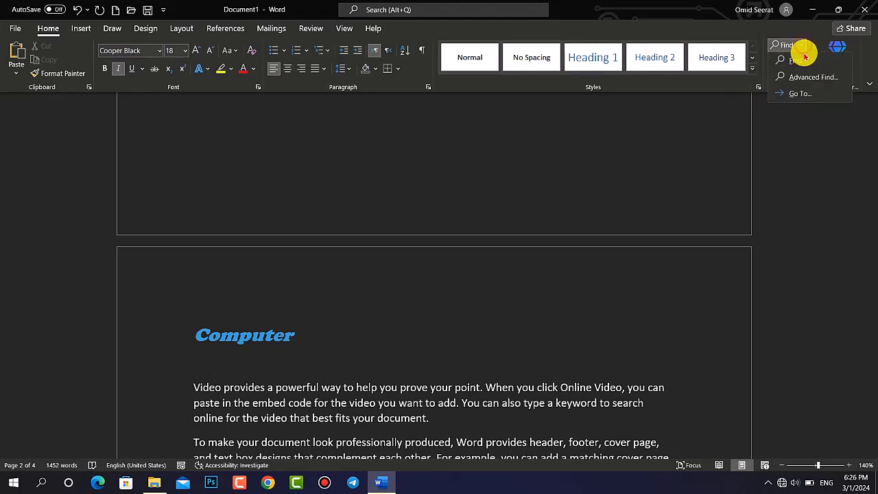
pyautogui.click(801, 63)
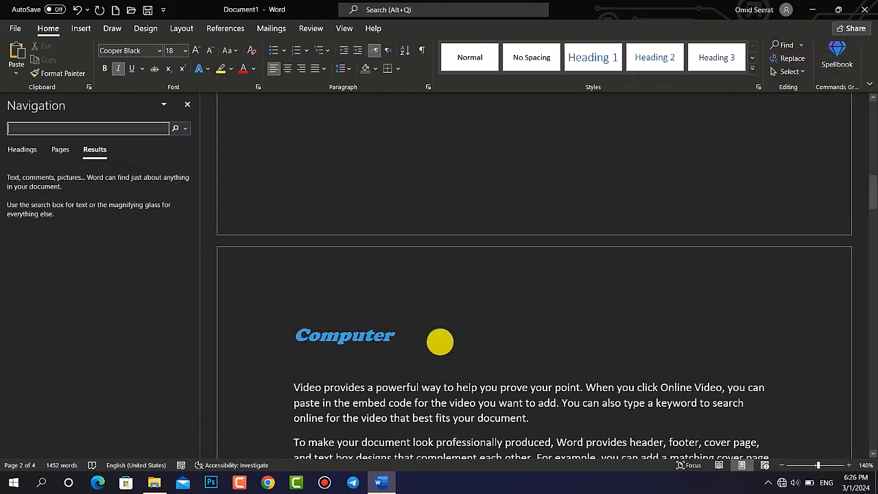
pyautogui.scroll(-6, 441, 343)
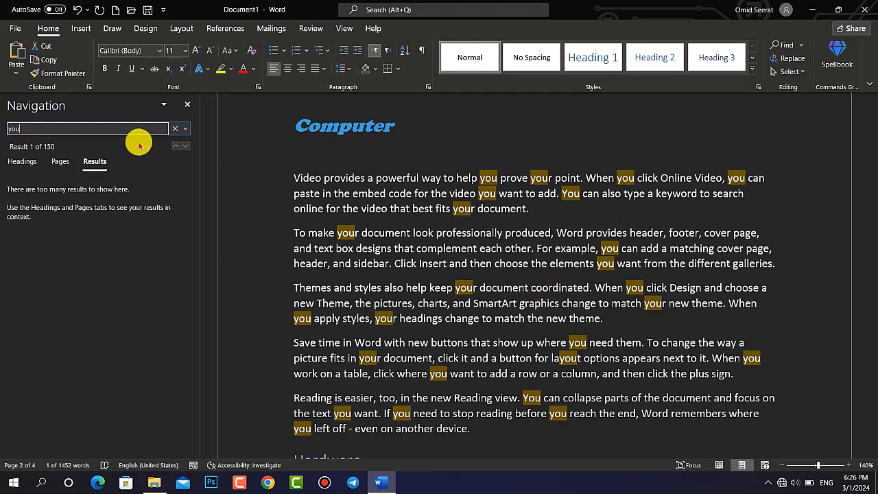
# Step: Browse the search matches by page, viewing pages 2, 3 and 4
pyautogui.click(61, 162)
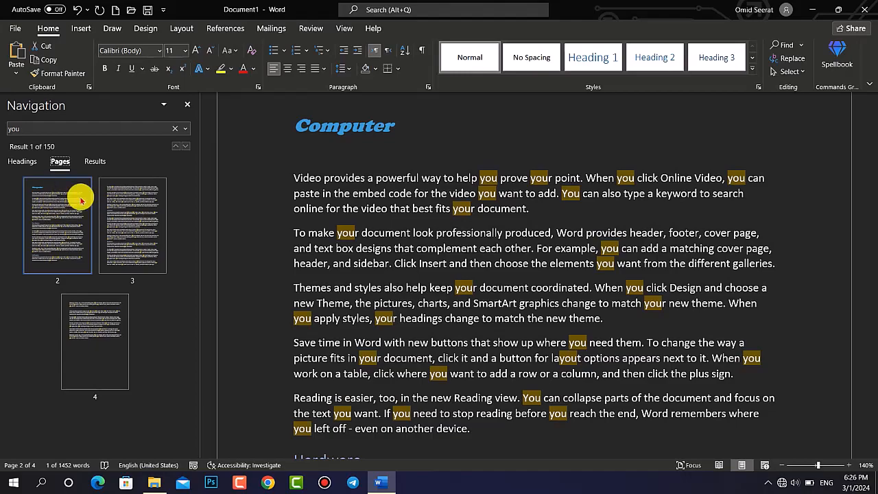
pyautogui.click(143, 215)
pyautogui.click(85, 357)
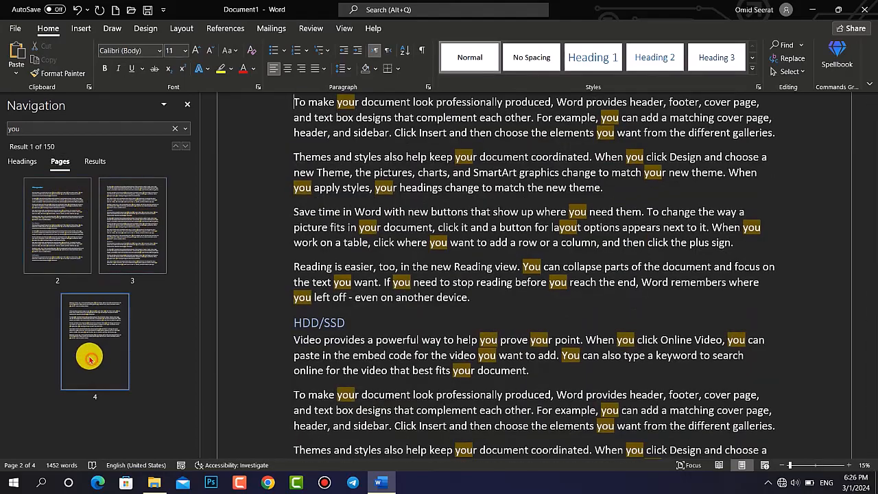
pyautogui.click(35, 205)
pyautogui.click(131, 223)
pyautogui.click(90, 319)
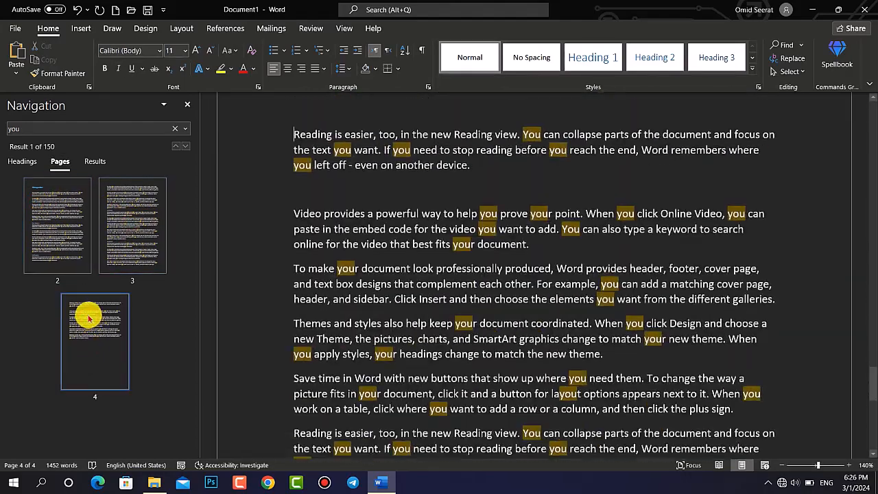
# Step: Browse the search matches by heading through Hardware, Software, HDD/SSD and Keyboard, and close the navigation view
pyautogui.click(22, 161)
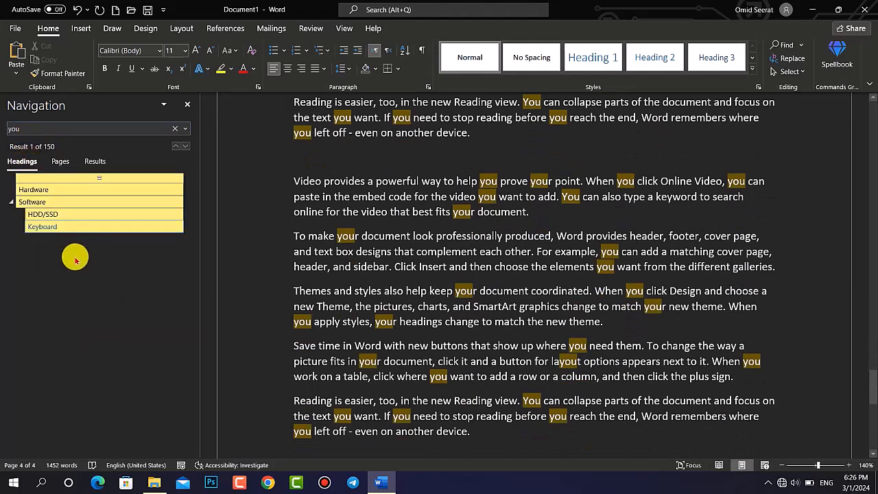
pyautogui.click(48, 256)
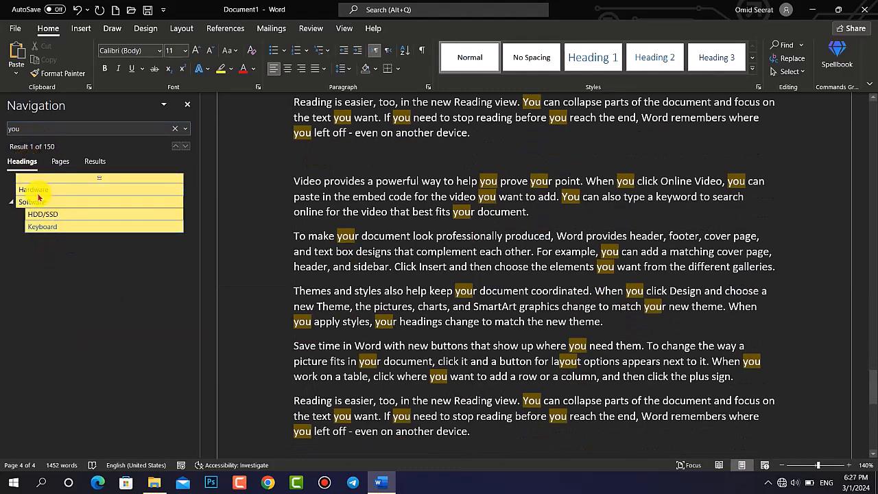
pyautogui.click(42, 189)
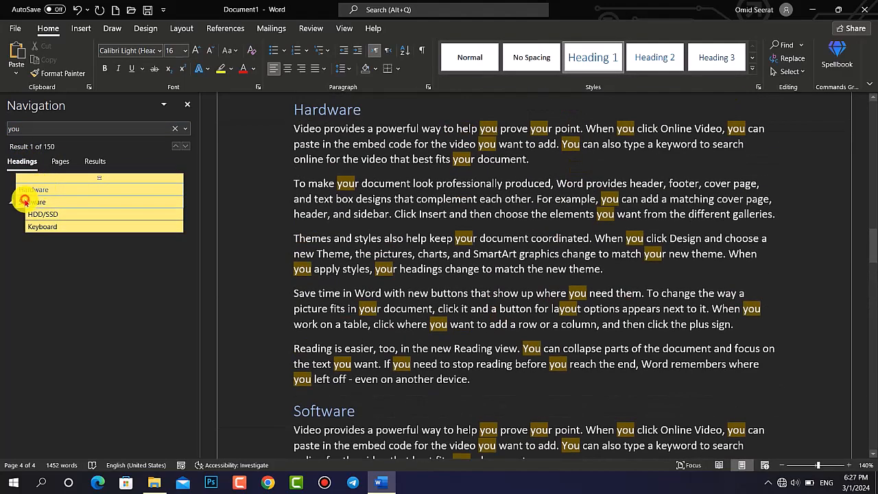
pyautogui.click(25, 201)
pyautogui.click(35, 212)
pyautogui.click(40, 227)
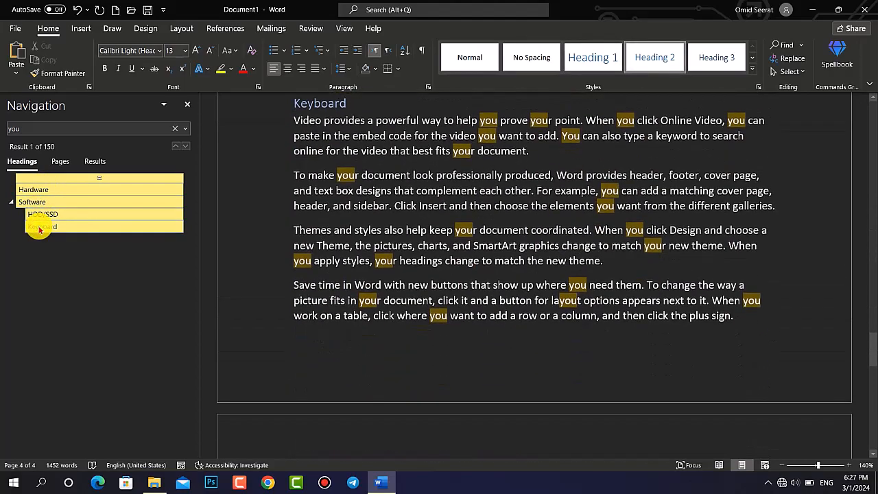
pyautogui.click(31, 189)
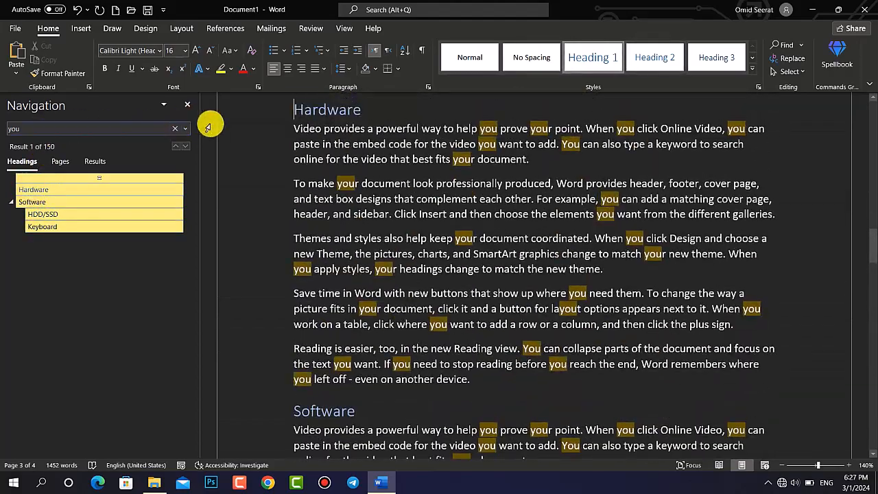
pyautogui.click(190, 108)
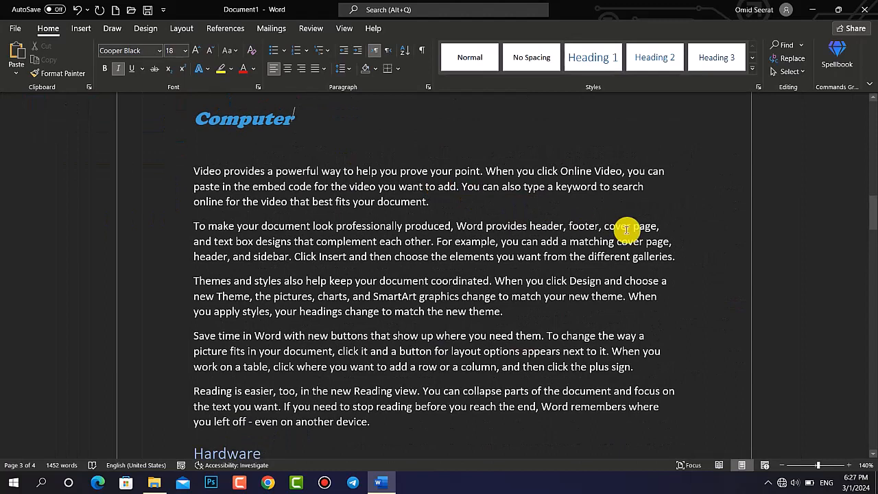
# Step: Open Advanced Find for "you" and expand its additional search options
pyautogui.click(798, 44)
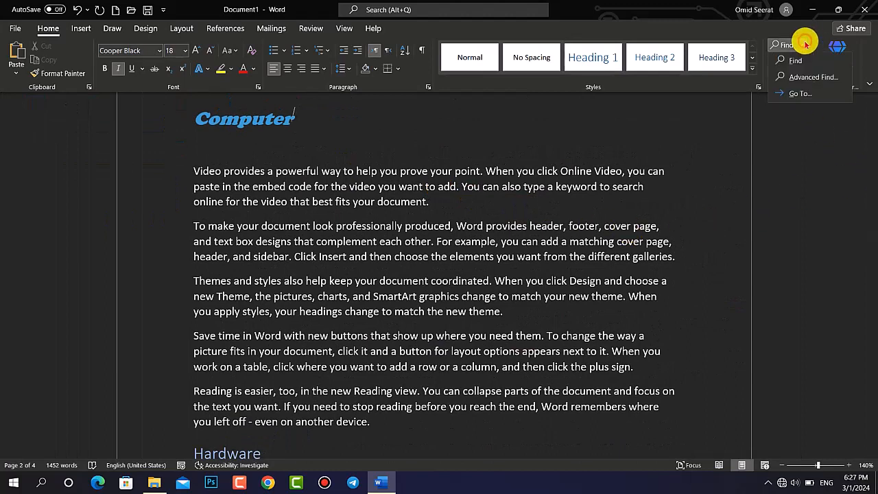
pyautogui.click(815, 80)
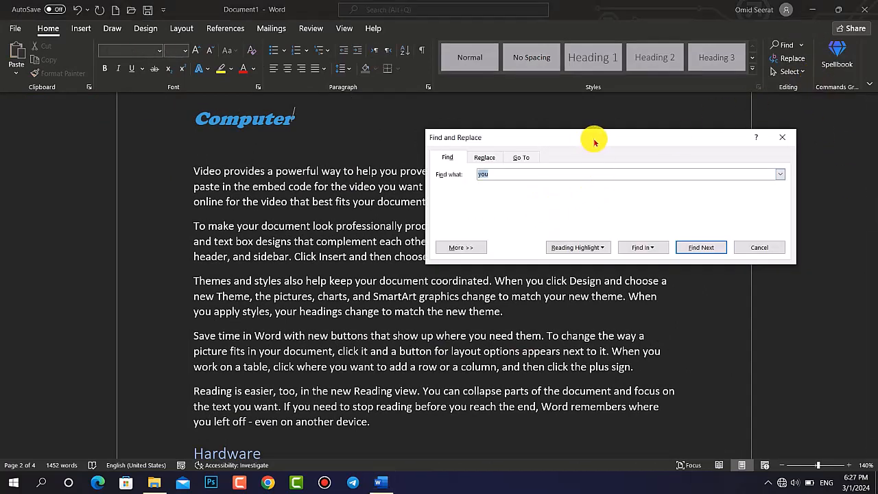
pyautogui.moveTo(594, 137); pyautogui.dragTo(523, 128)
pyautogui.click(381, 234)
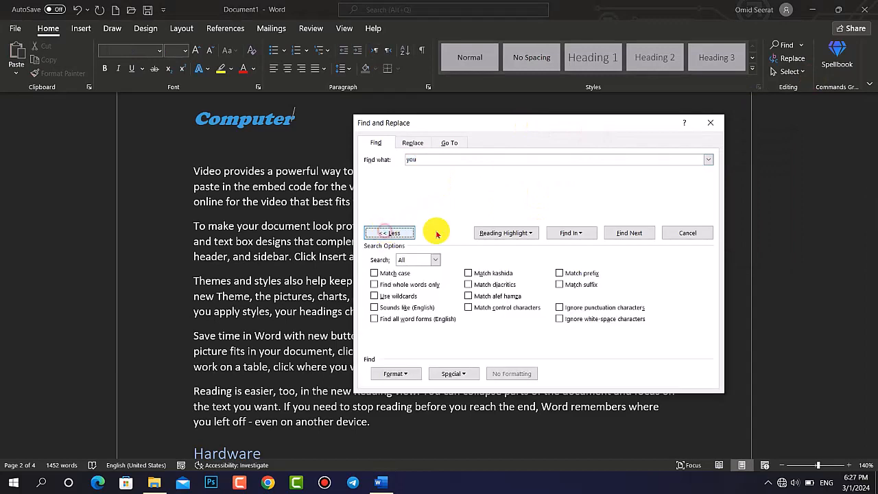
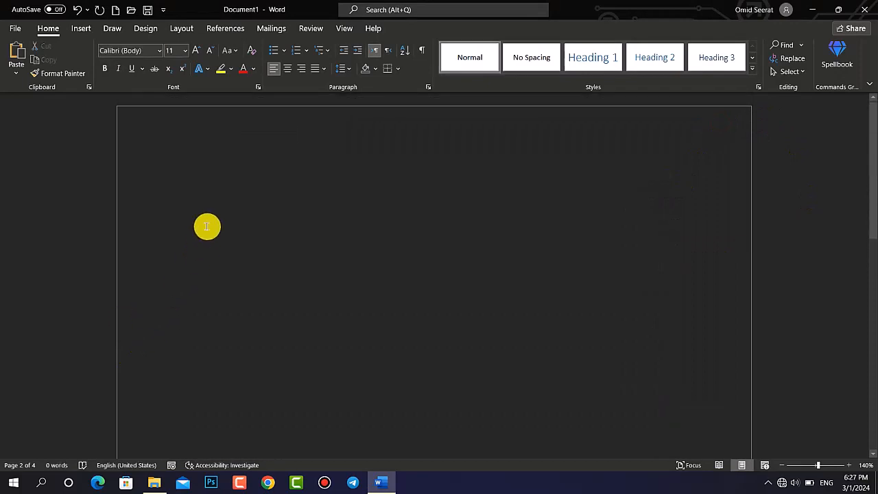
# Step: Enter a sample first name on five separate lines of the emptied document, three with an initial capital and two in all capitals
pyautogui.write('Ahmad Ah')
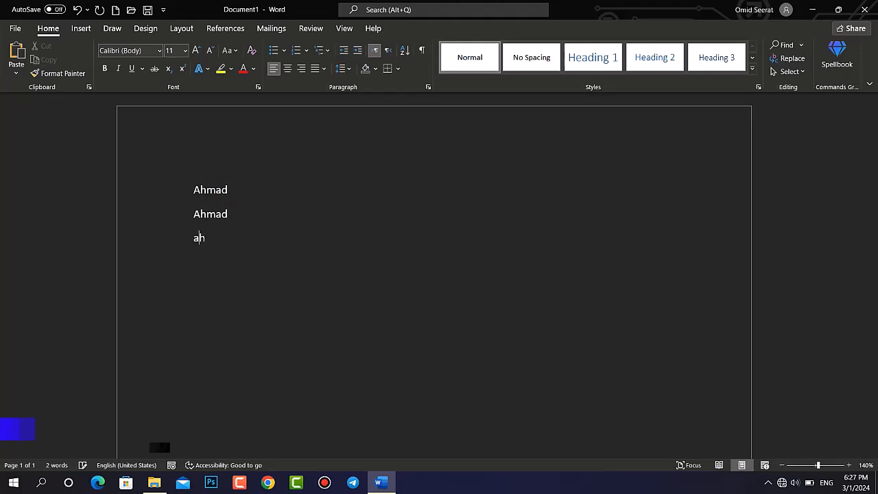
pyautogui.write('mad ')
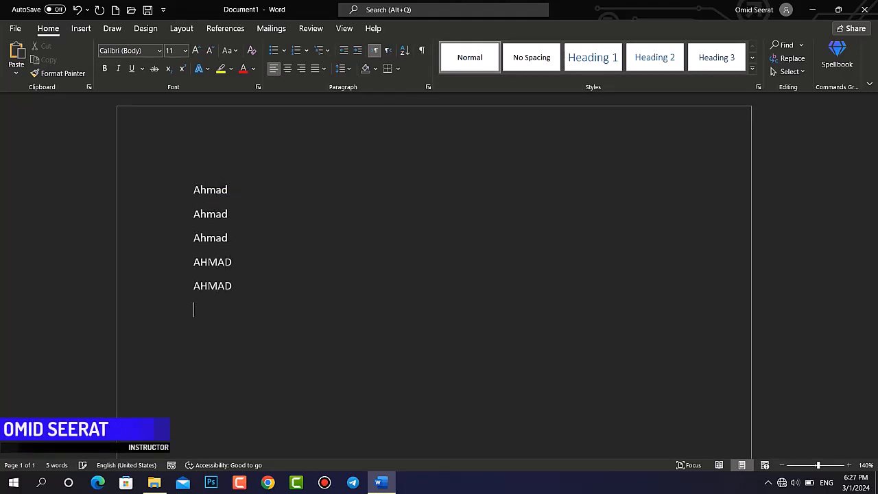
# Step: Add two more lines with a longer form of the sample name, one in all capitals and one with an initial capital
pyautogui.write('AHMADULL')
pyautogui.press('Return')
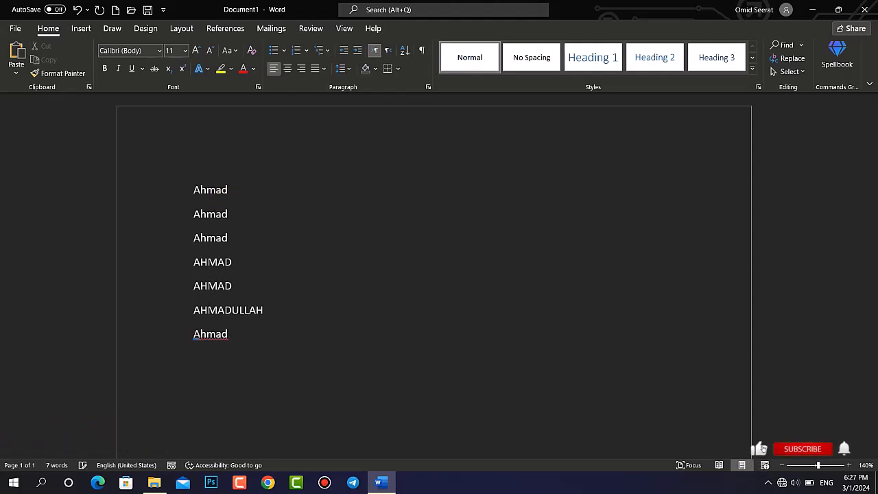
pyautogui.write('Ahmadullah')
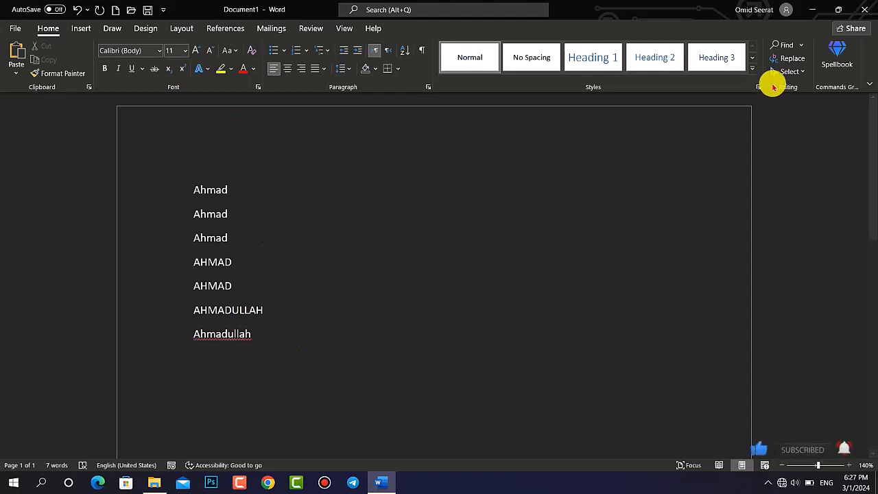
pyautogui.press('Return')
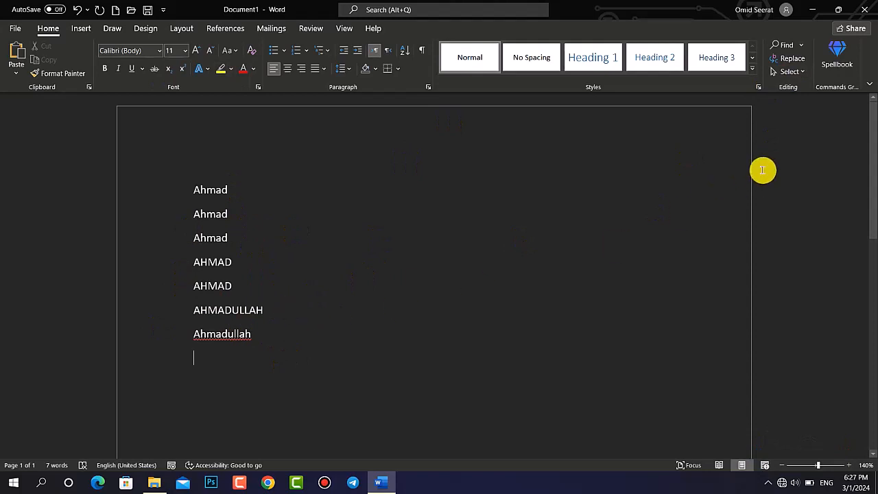
# Step: Run Advanced Find for the sample first name with an initial capital and step through its matches in all the lines
pyautogui.click(801, 45)
pyautogui.click(811, 77)
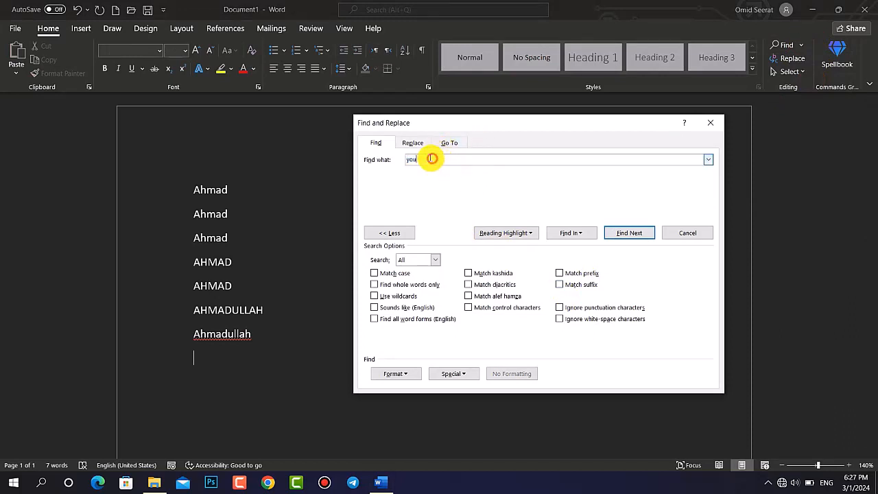
pyautogui.moveTo(432, 158); pyautogui.dragTo(379, 163)
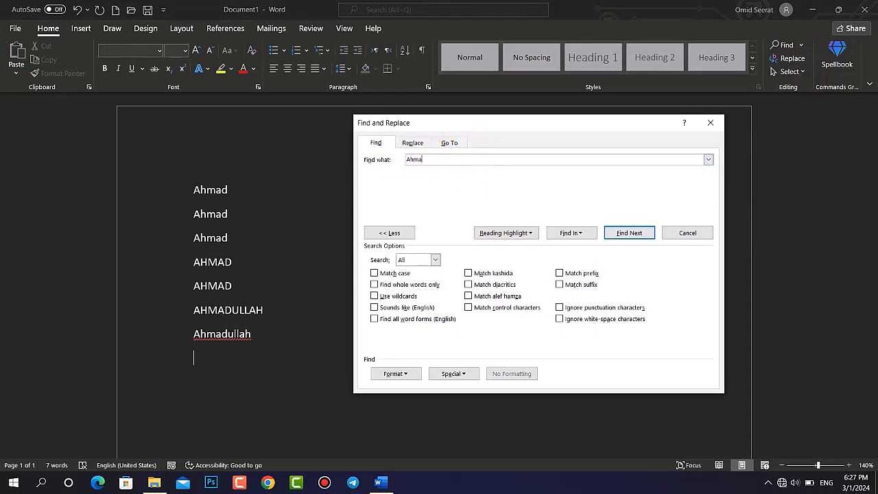
pyautogui.click(618, 235)
pyautogui.click(619, 234)
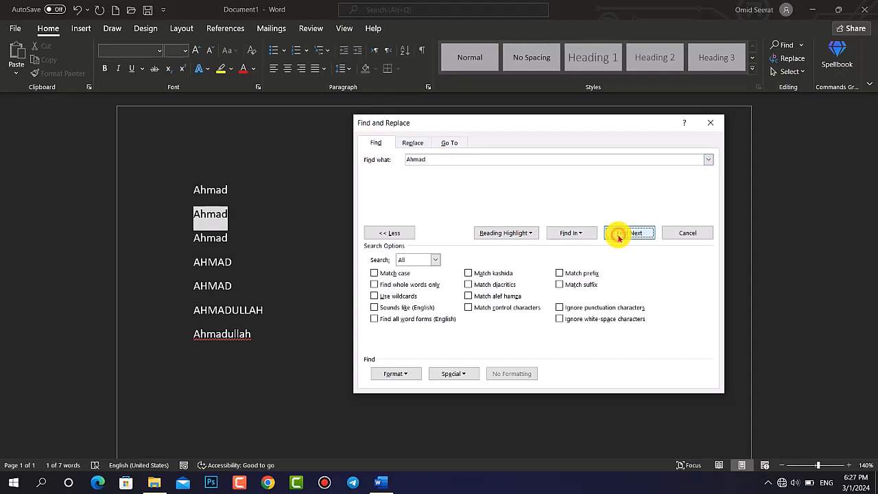
pyautogui.click(619, 235)
pyautogui.click(618, 235)
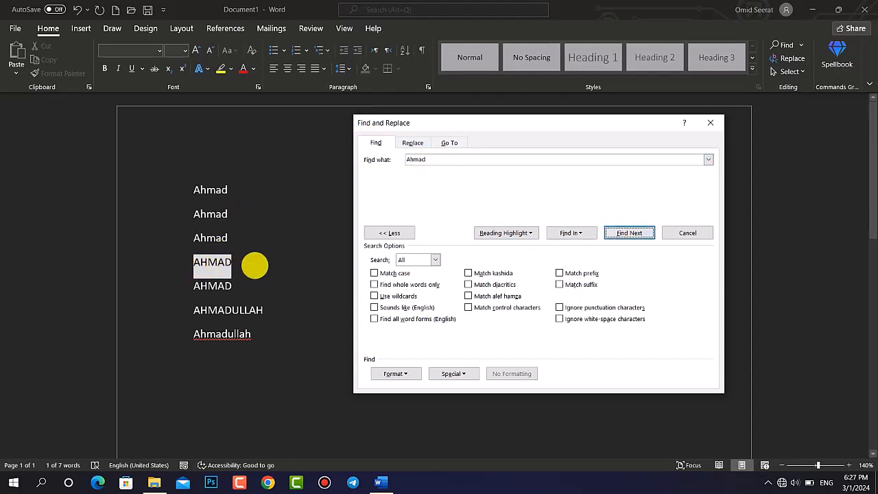
pyautogui.click(620, 234)
pyautogui.click(621, 235)
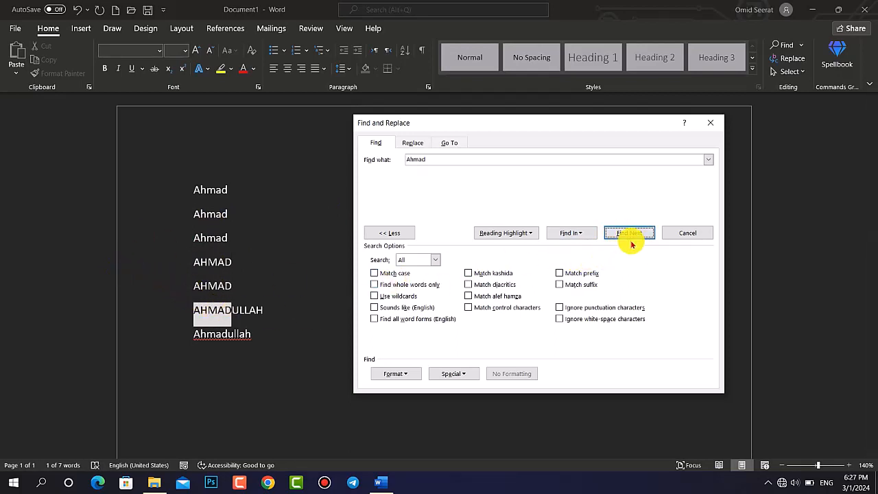
pyautogui.click(629, 235)
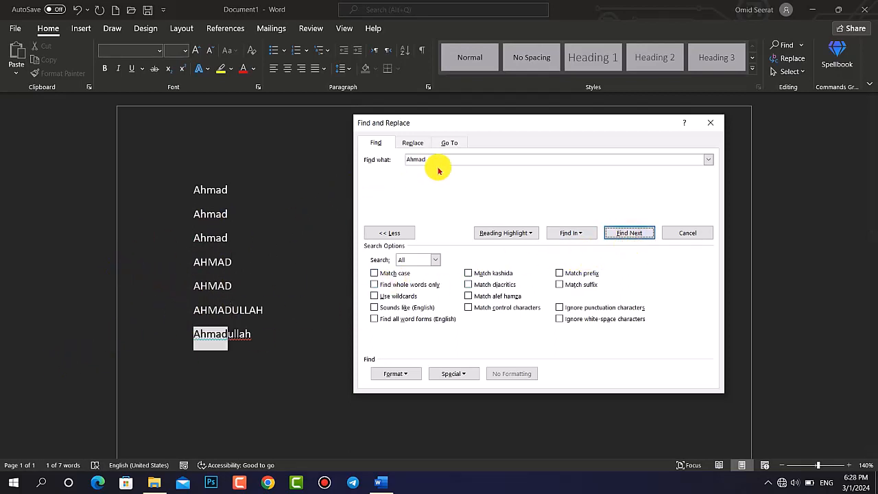
# Step: Enable Match case and step through the matches of the sample name written with an initial capital
pyautogui.click(435, 263)
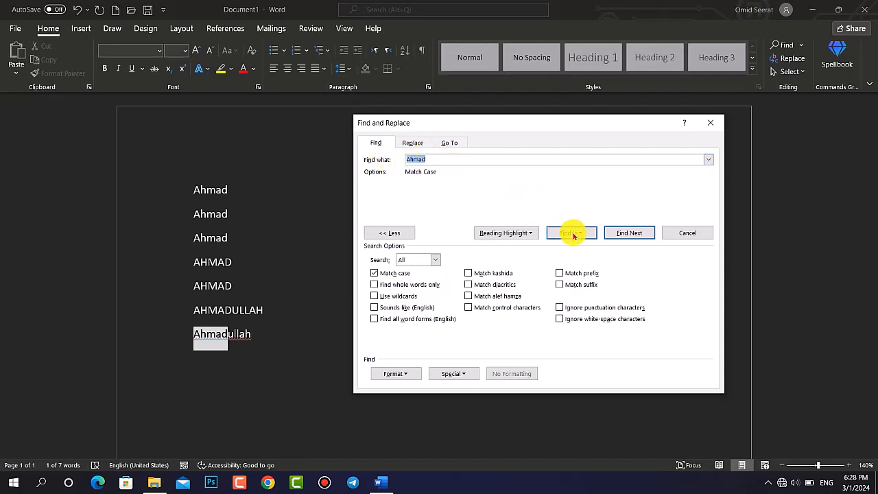
pyautogui.click(626, 234)
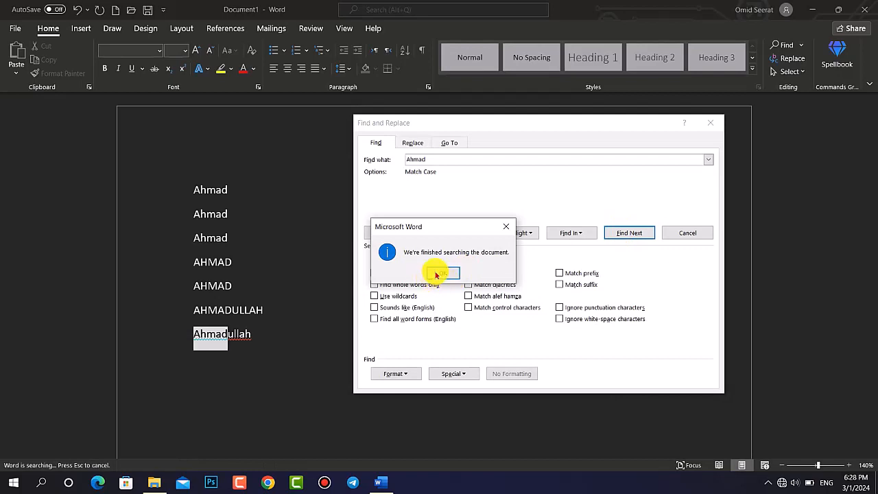
pyautogui.click(446, 275)
pyautogui.click(626, 233)
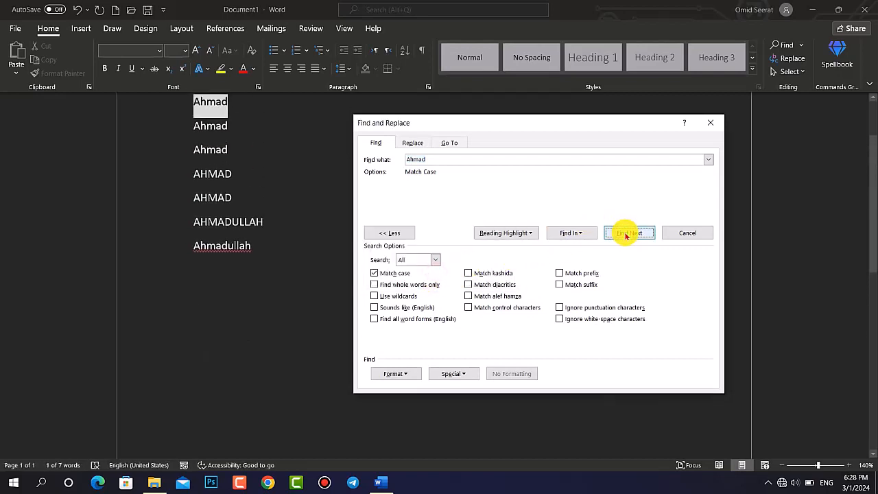
pyautogui.click(626, 234)
pyautogui.click(626, 233)
pyautogui.click(625, 234)
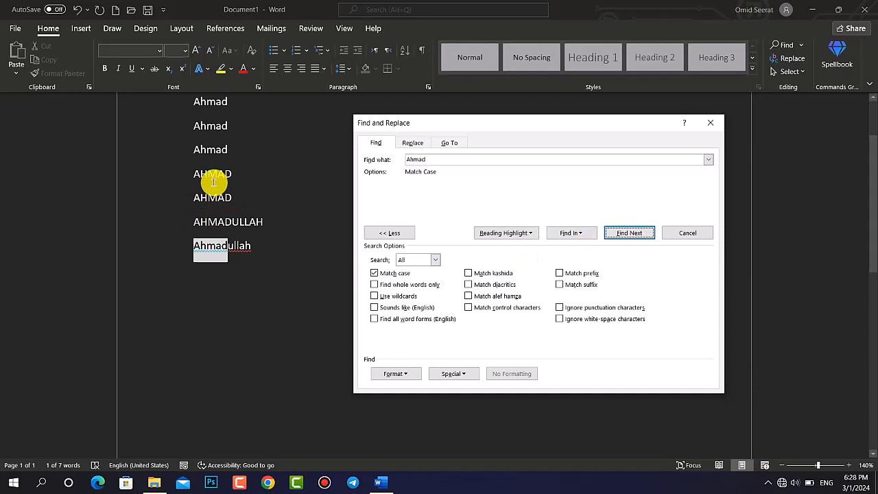
# Step: Search for the sample name in all capitals with Match case on, stepping through to the end of the document
pyautogui.doubleClick(434, 157)
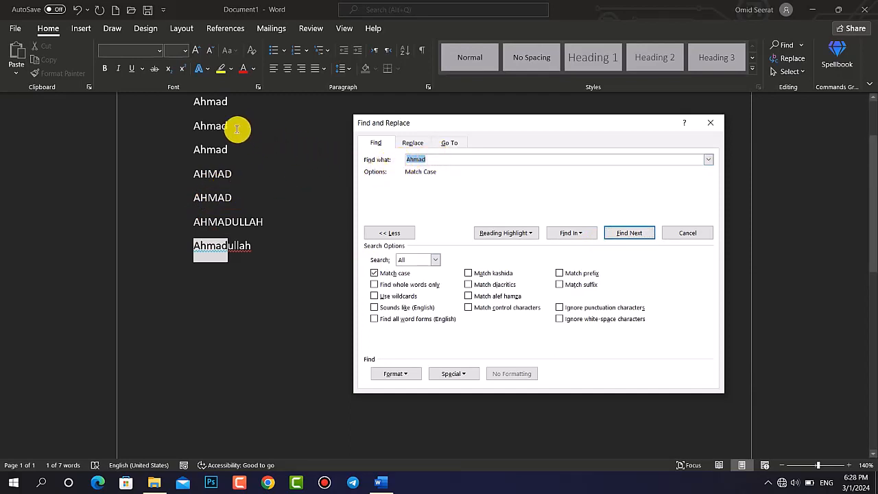
pyautogui.write('AHMAD')
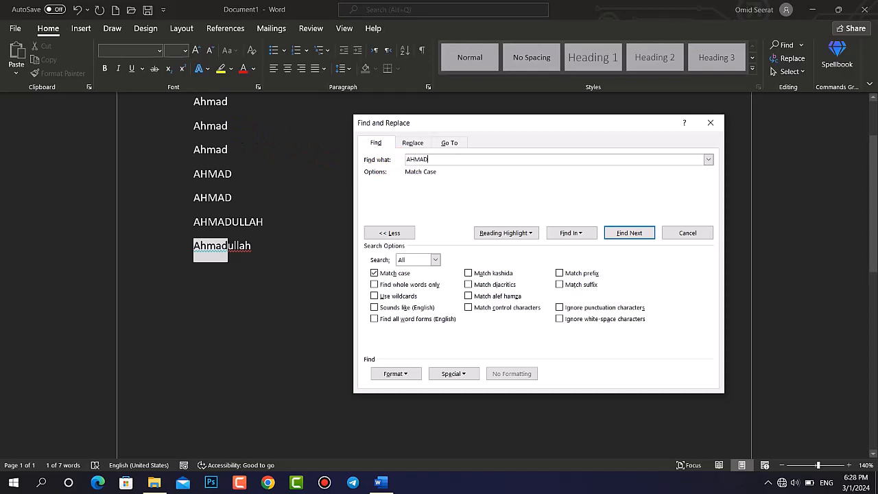
pyautogui.click(621, 236)
pyautogui.click(449, 273)
pyautogui.click(631, 234)
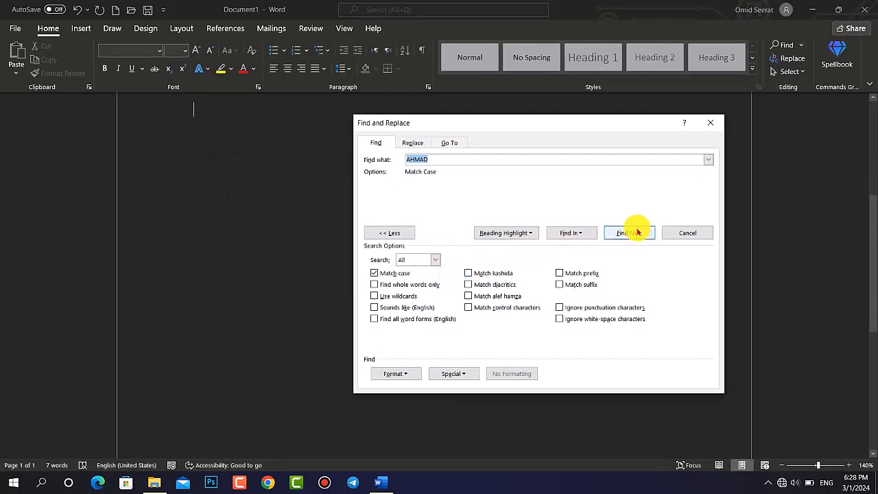
pyautogui.click(637, 232)
pyautogui.click(637, 232)
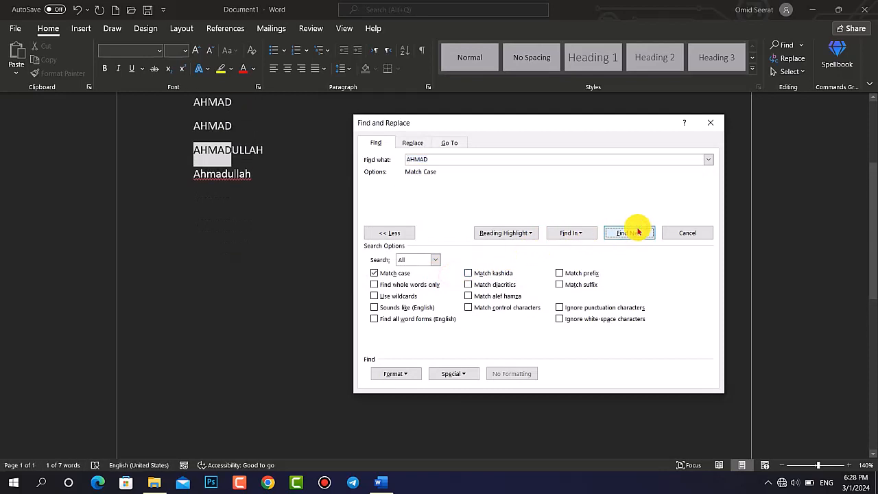
pyautogui.click(634, 233)
pyautogui.click(442, 273)
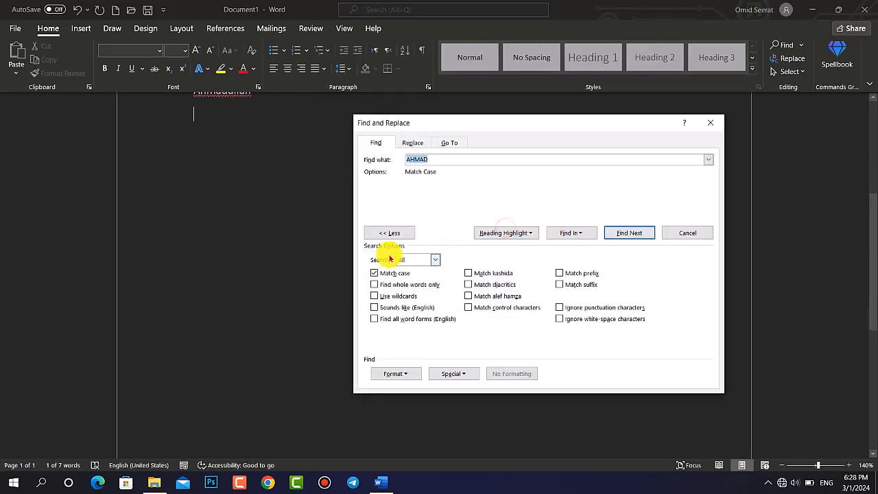
# Step: Turn off Match case and step through the matches of the all-capitals name from the start of the list
pyautogui.click(382, 274)
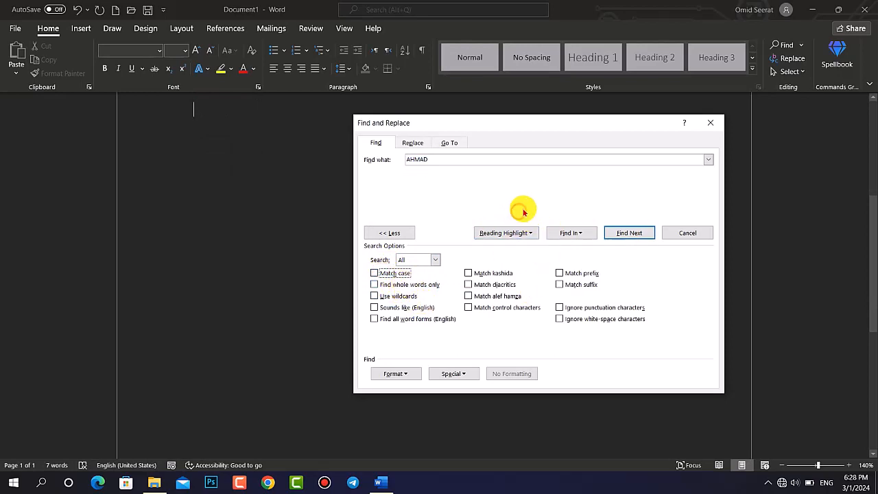
pyautogui.click(275, 174)
pyautogui.scroll(4, 272, 172)
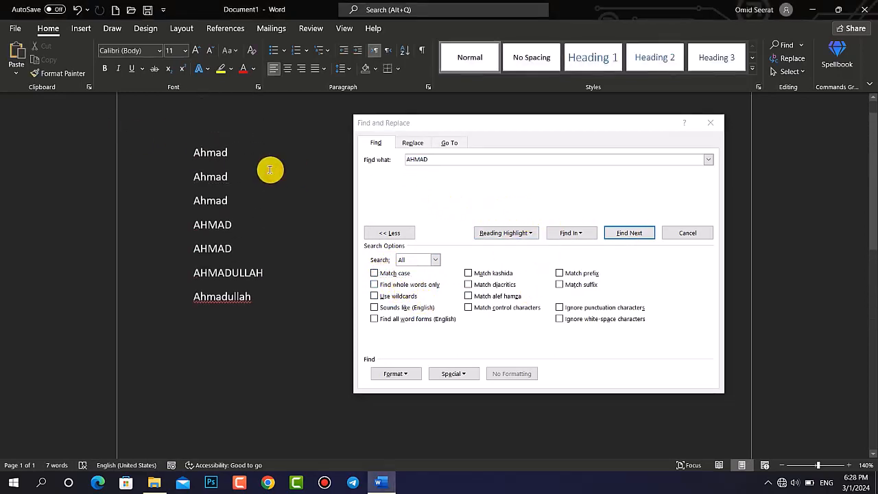
pyautogui.click(455, 174)
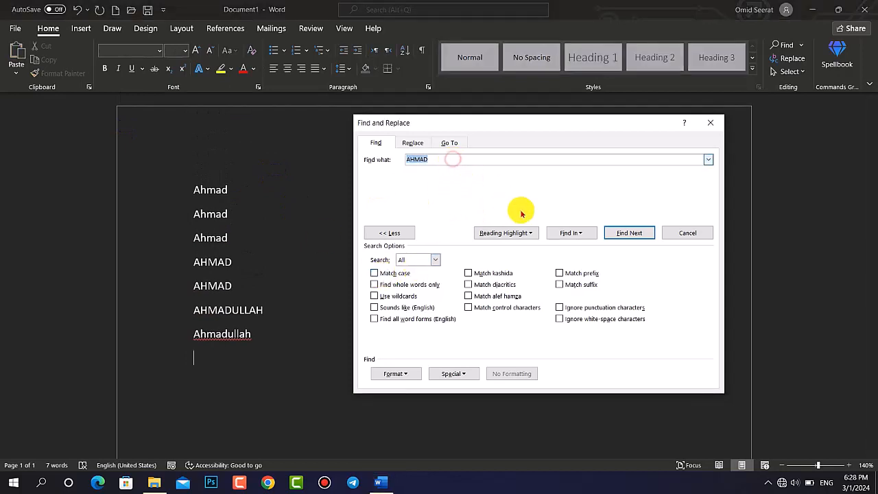
pyautogui.click(624, 233)
pyautogui.click(625, 233)
pyautogui.click(624, 232)
pyautogui.click(624, 233)
pyautogui.click(625, 232)
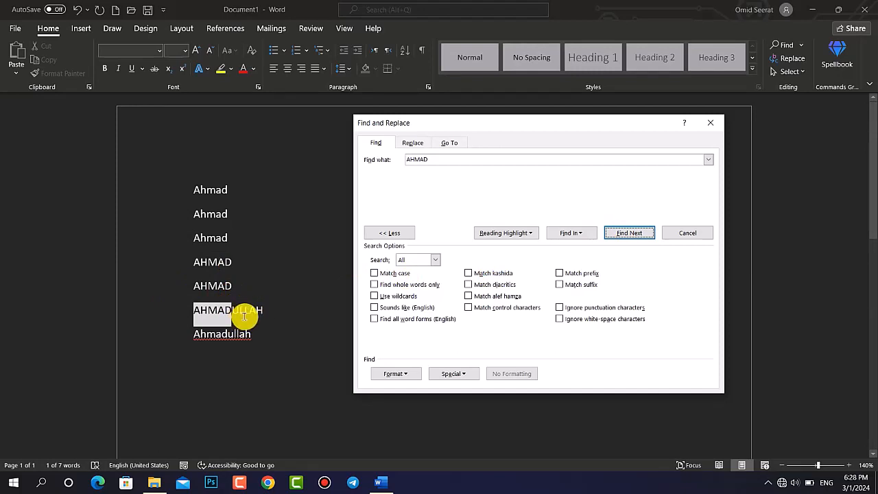
# Step: Search for the name with Find whole words only enabled, stepping through every match, and turn that option off again
pyautogui.click(398, 287)
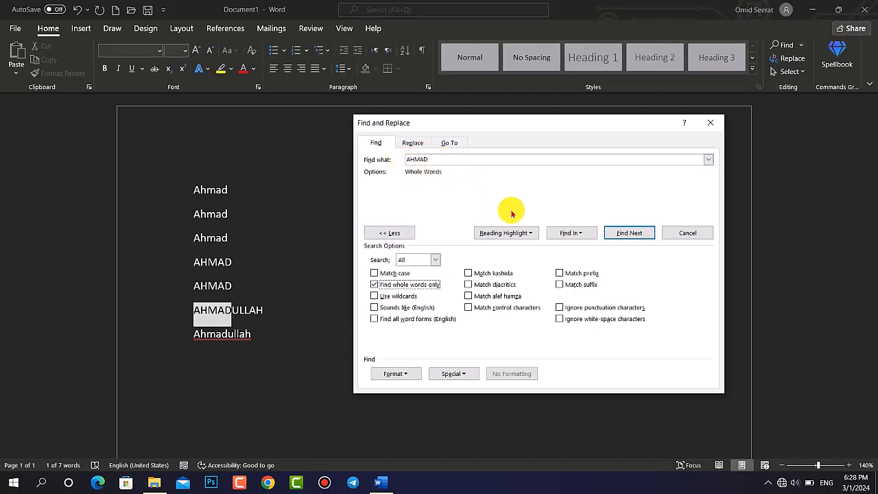
pyautogui.click(637, 234)
pyautogui.click(441, 270)
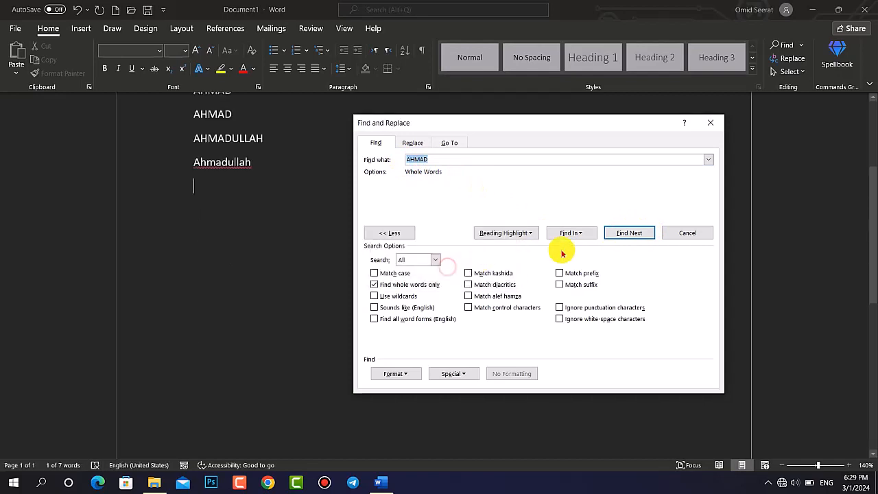
pyautogui.click(613, 232)
pyautogui.click(614, 233)
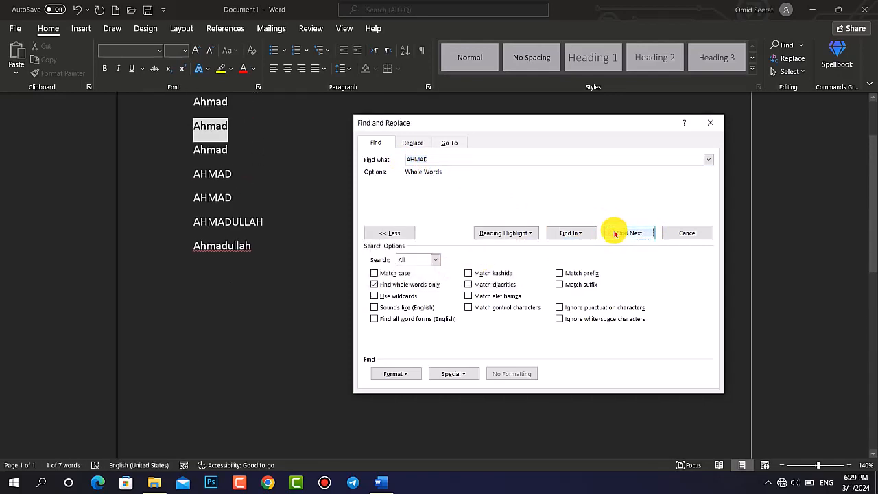
pyautogui.click(615, 234)
pyautogui.click(615, 233)
pyautogui.click(615, 233)
pyautogui.click(614, 233)
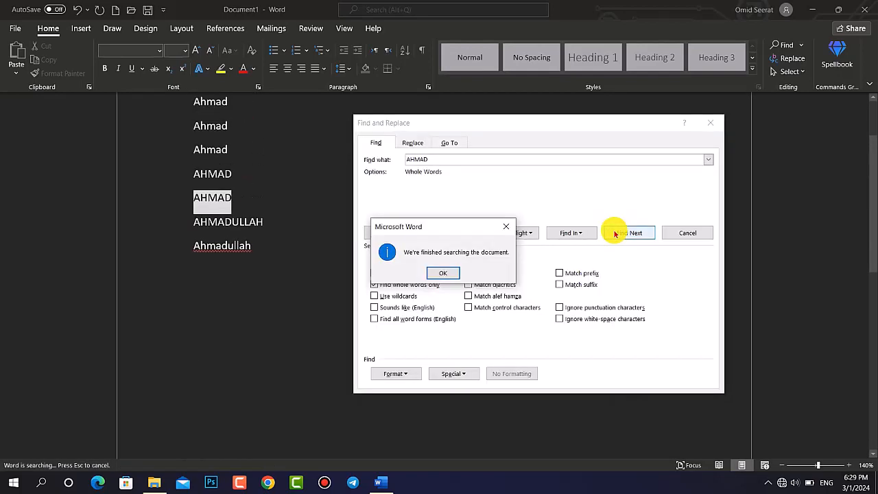
pyautogui.click(443, 273)
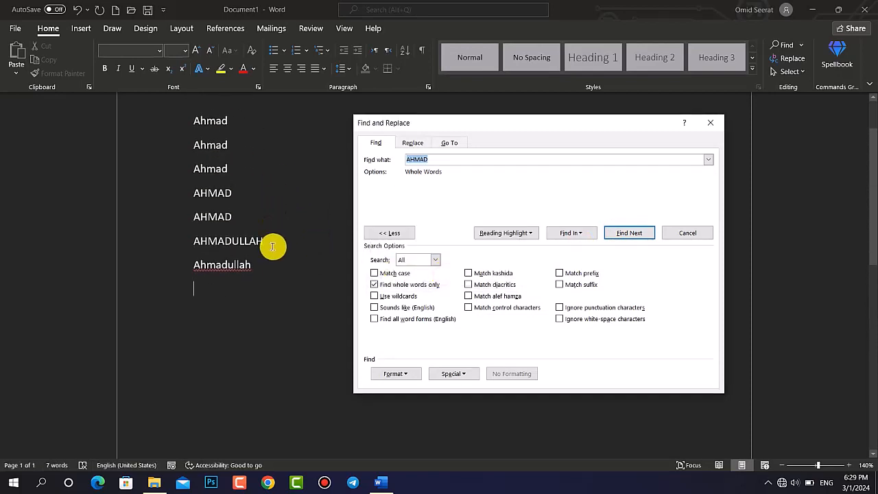
pyautogui.click(412, 284)
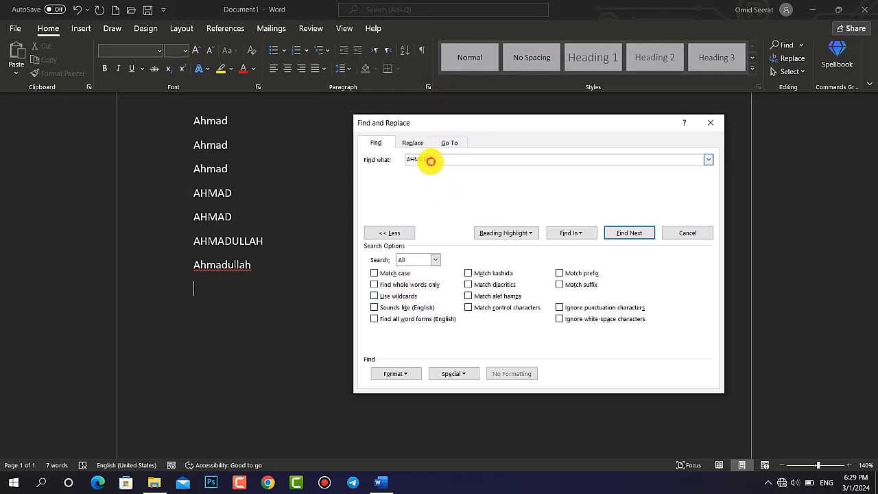
# Step: Add the words COMPUTER, Car and Cook on separate lines below the sample names
pyautogui.click(105, 286)
pyautogui.write('COMPU')
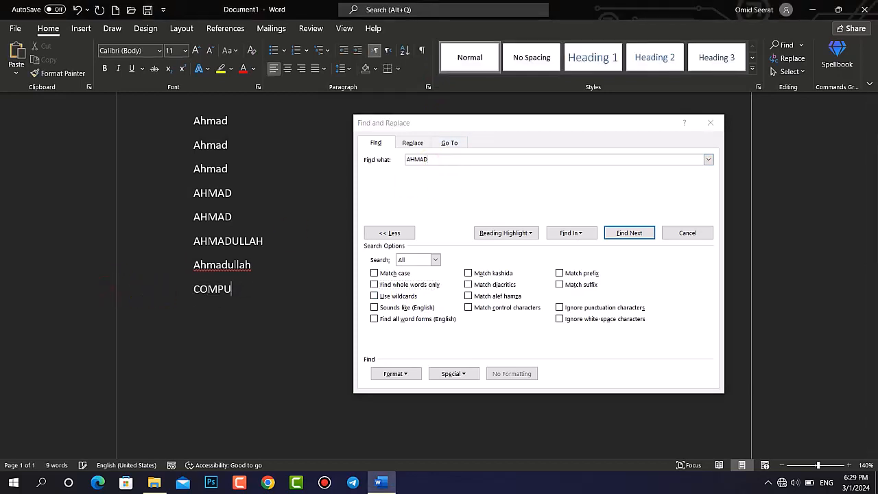
pyautogui.write('RETER')
pyautogui.press('Return')
pyautogui.write('car')
pyautogui.press('Return')
pyautogui.write('cook')
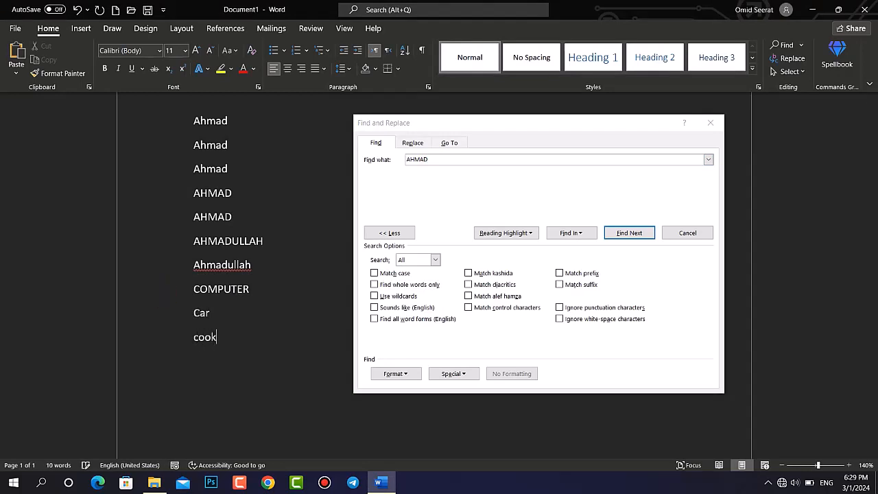
pyautogui.press('Return')
# Step: Replace the search text with the wildcard pattern "C*k" and select it
pyautogui.click(425, 159)
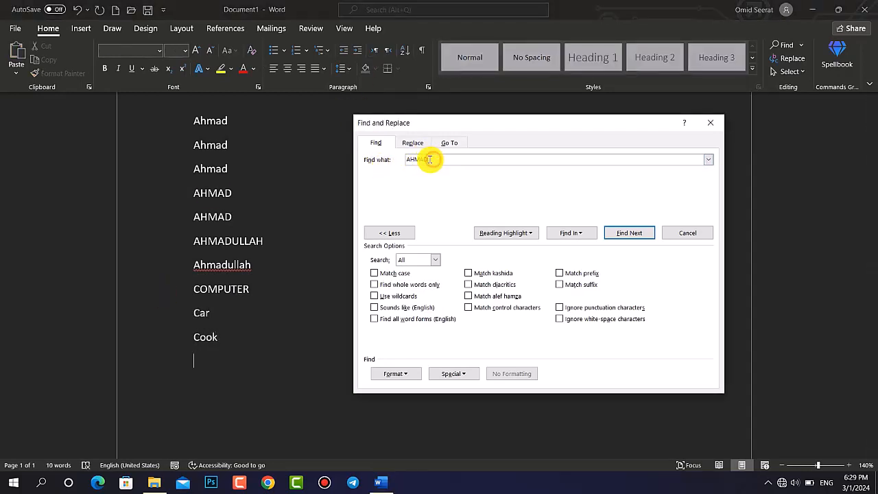
pyautogui.press('BackSpace')
pyautogui.press('BackSpace')
pyautogui.press('BackSpace')
pyautogui.press('BackSpace')
pyautogui.press('BackSpace')
pyautogui.press('BackSpace')
pyautogui.press('BackSpace')
pyautogui.press('BackSpace')
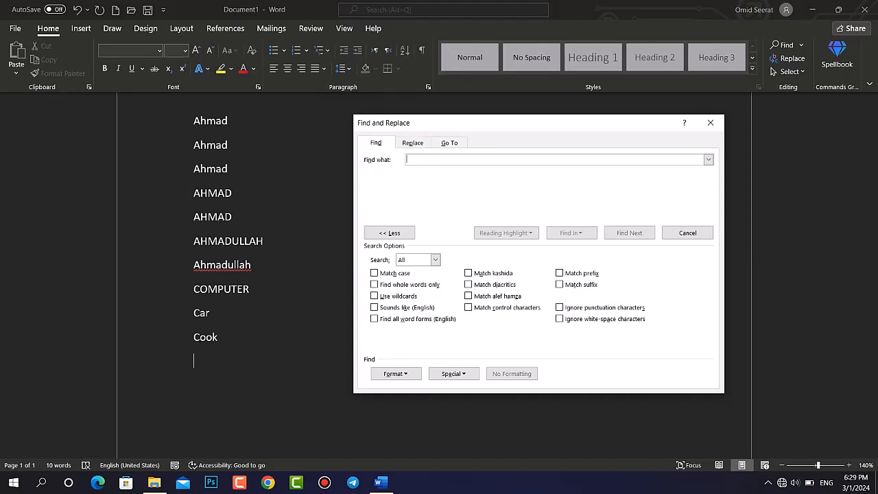
pyautogui.write('C')
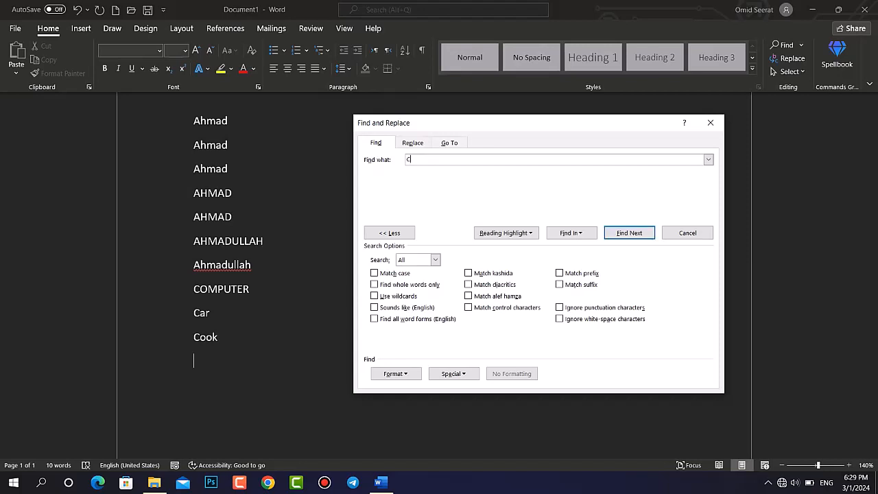
pyautogui.write('*')
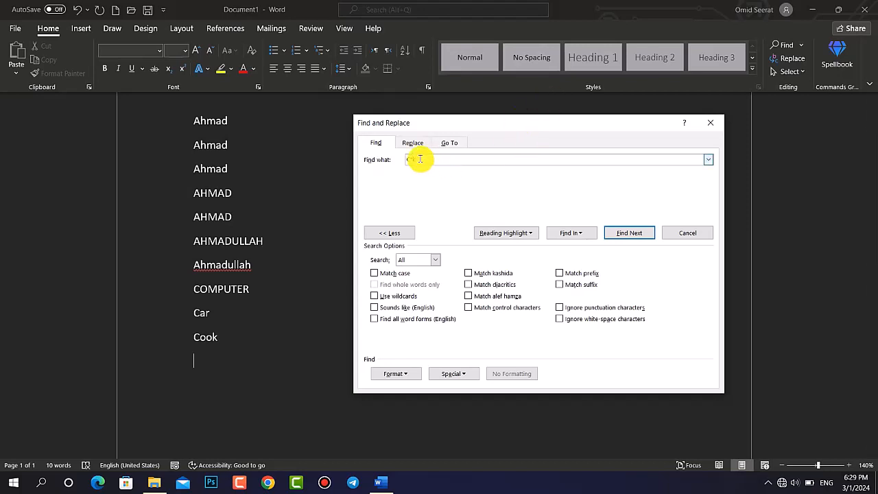
pyautogui.moveTo(430, 163); pyautogui.dragTo(388, 158)
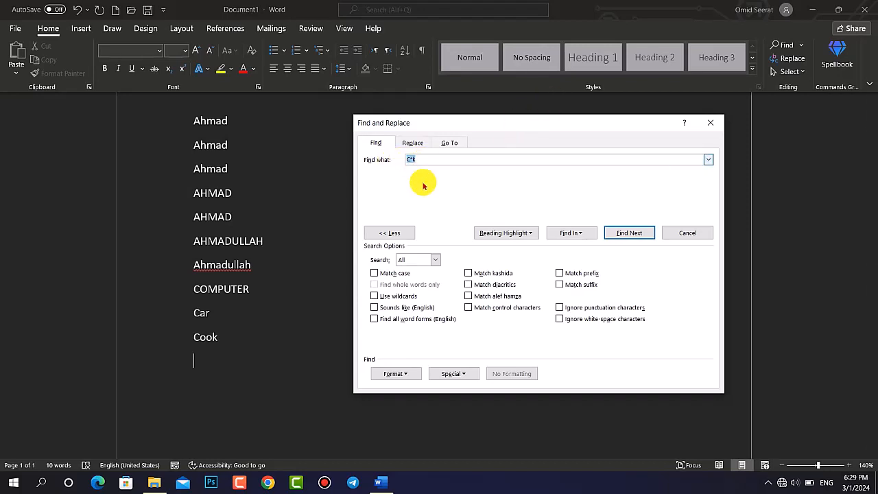
# Step: Enable Use wildcards and search for the pattern "C*k", repeating the search from the end of the word Cook
pyautogui.click(403, 296)
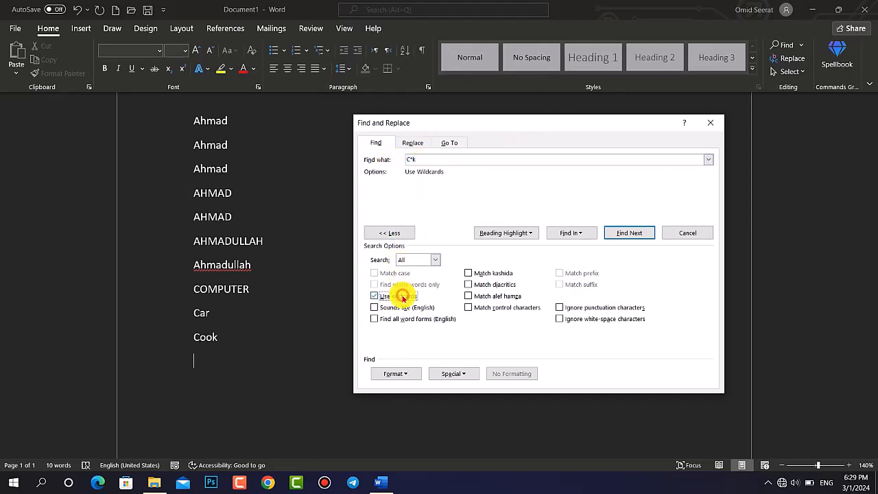
pyautogui.click(627, 235)
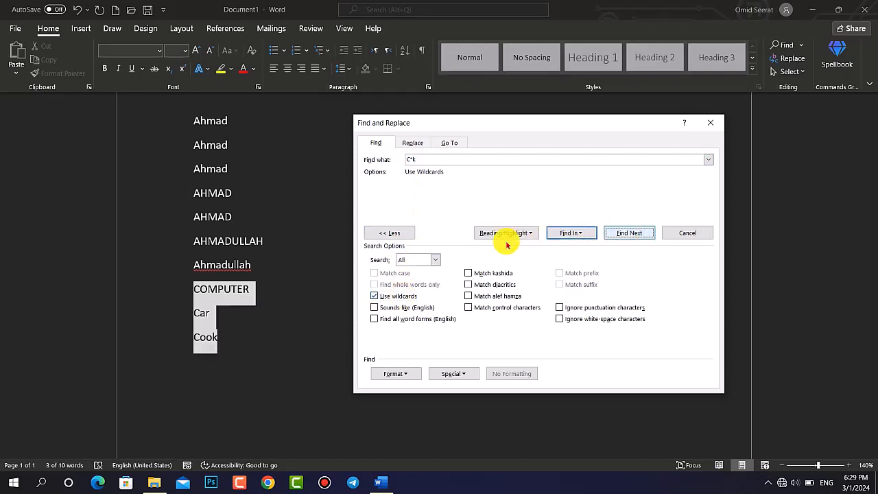
pyautogui.click(221, 348)
pyautogui.click(628, 235)
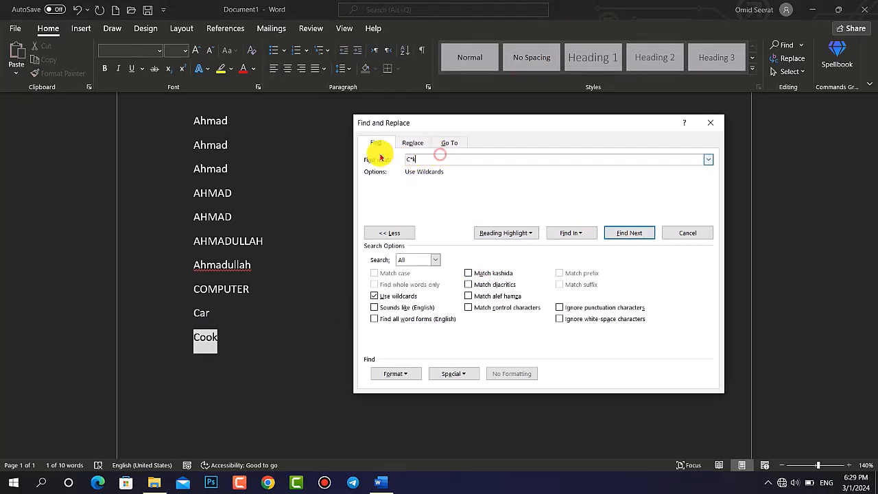
# Step: Replace the search pattern with "C*" and step through its matches in the word list
pyautogui.click(425, 158)
pyautogui.moveTo(422, 157); pyautogui.dragTo(382, 159)
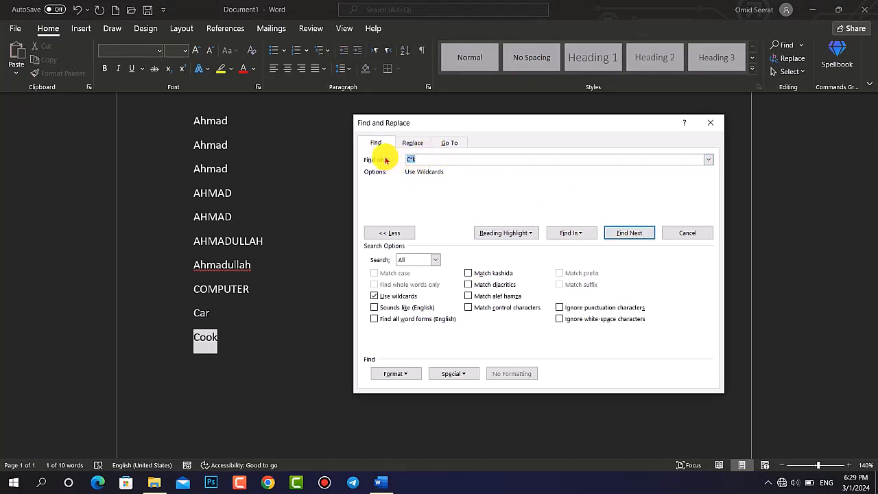
pyautogui.write('C')
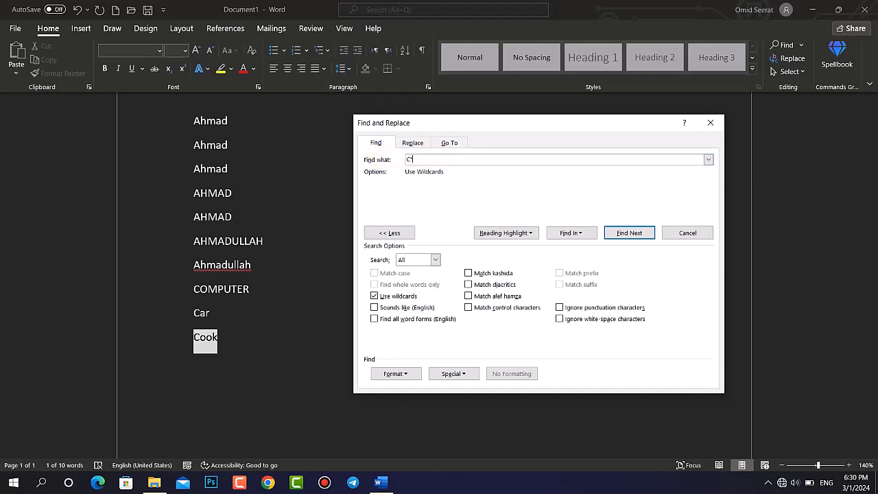
pyautogui.click(625, 235)
pyautogui.click(625, 235)
pyautogui.click(625, 235)
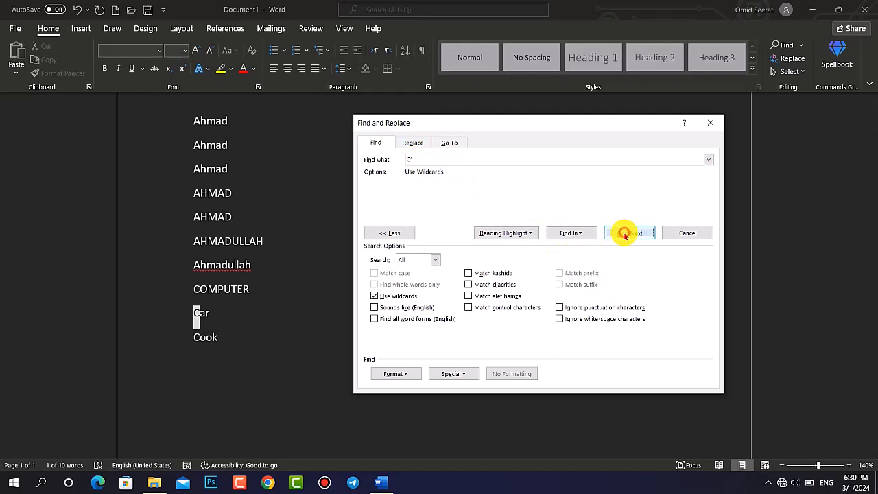
pyautogui.click(443, 273)
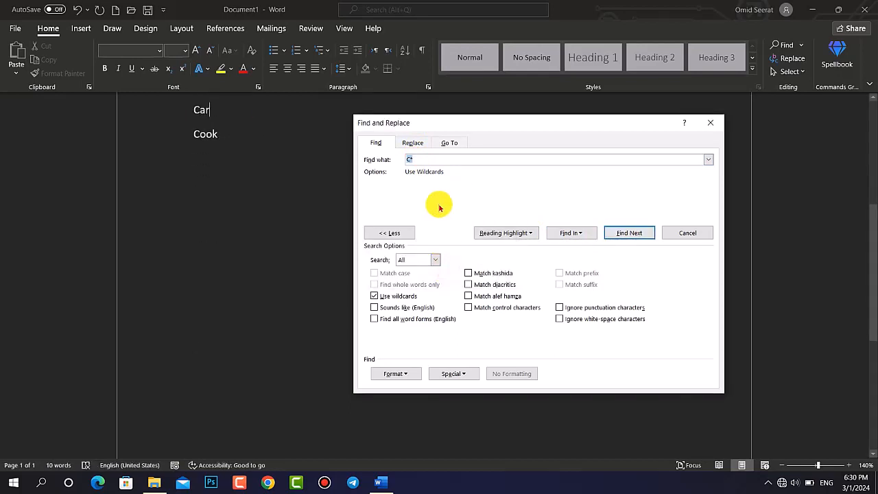
# Step: Change the wildcard pattern to "C???" and find its next match
pyautogui.moveTo(433, 158); pyautogui.dragTo(397, 159)
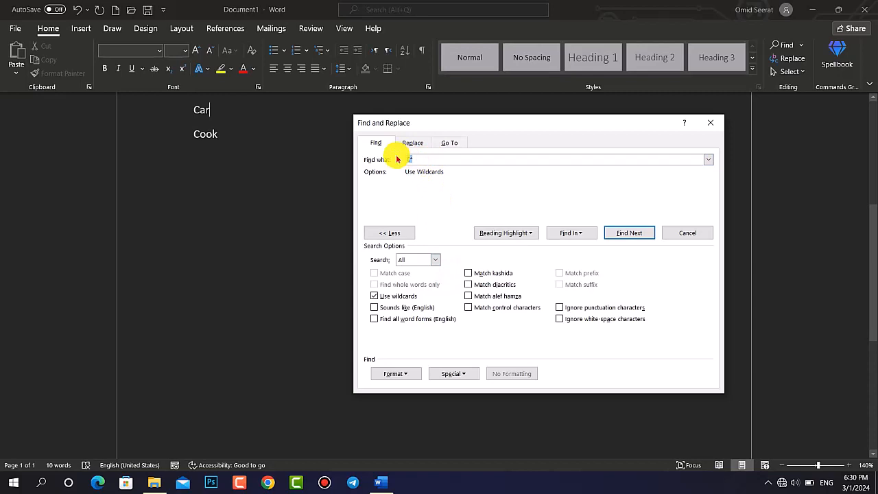
pyautogui.write('C')
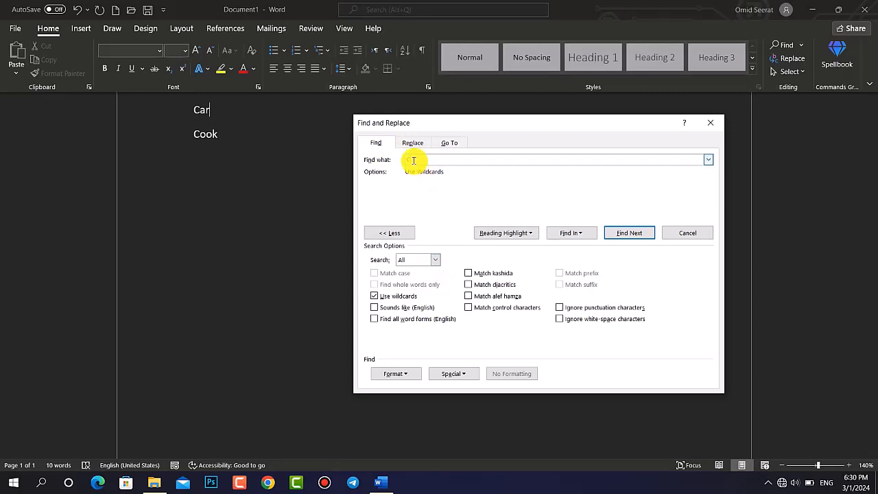
pyautogui.write('?')
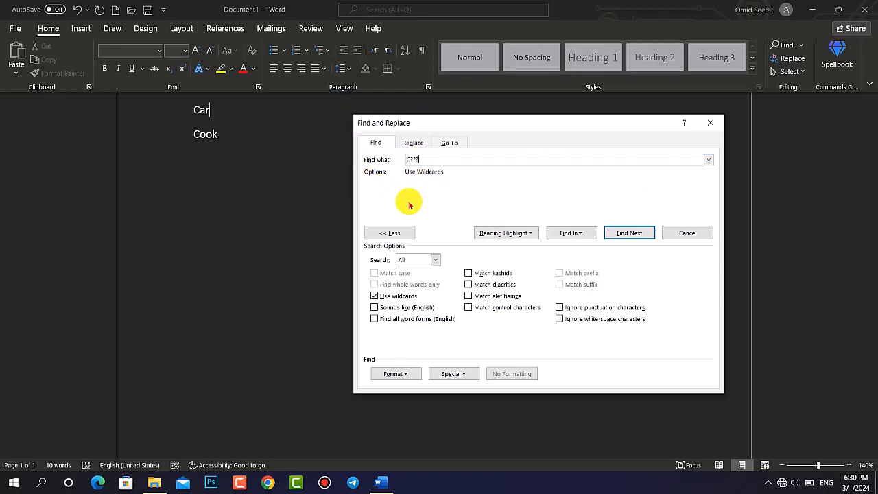
pyautogui.click(628, 233)
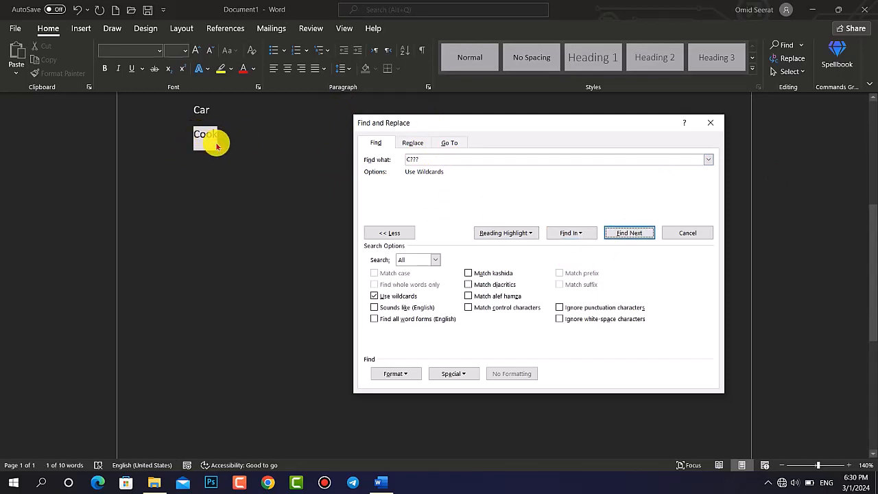
# Step: Clear the search text and turn off Use wildcards
pyautogui.click(427, 159)
pyautogui.press('BackSpace')
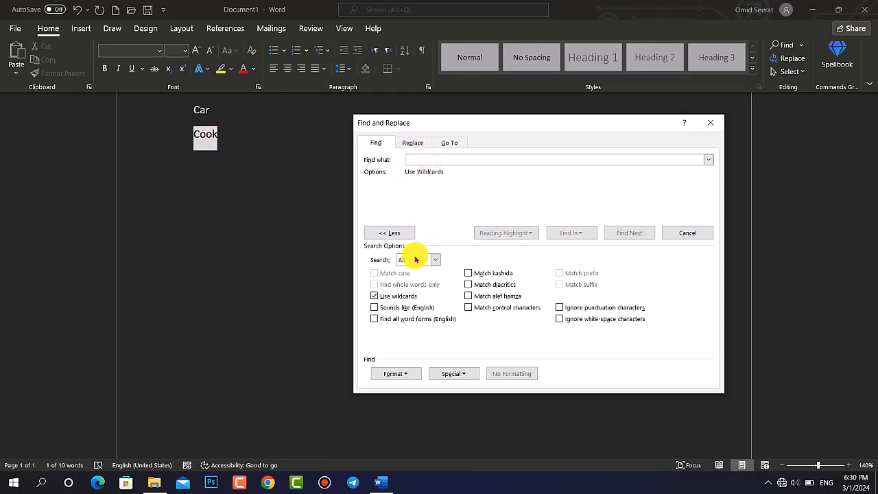
pyautogui.click(397, 297)
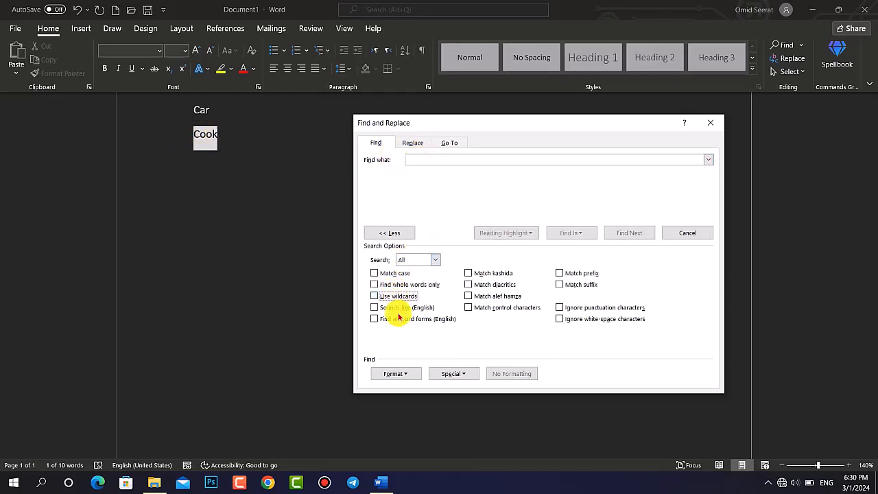
# Step: Delete all the sample names and words from the document
pyautogui.scroll(3, 221, 194)
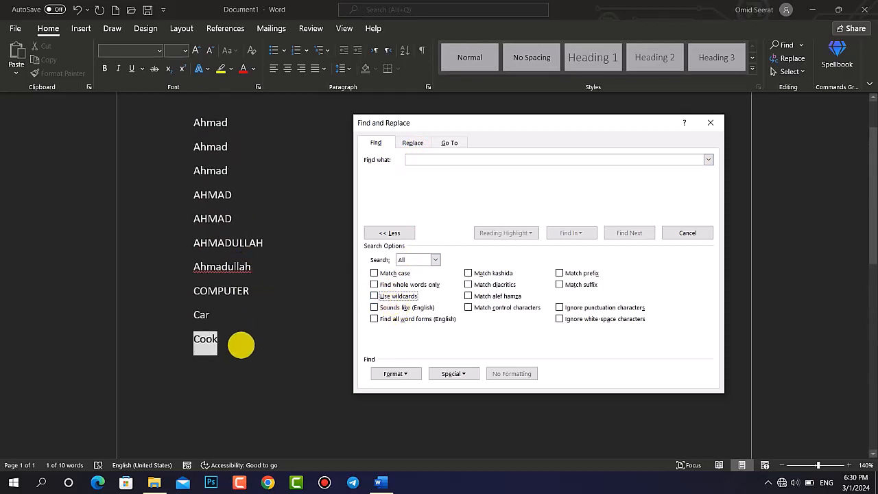
pyautogui.click(216, 337)
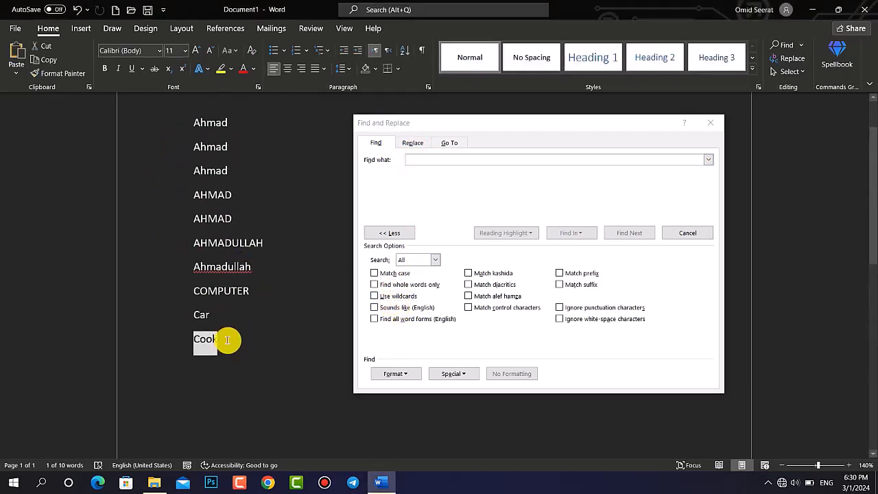
pyautogui.press('BackSpace')
pyautogui.press('BackSpace')
pyautogui.press('BackSpace')
pyautogui.press('BackSpace')
pyautogui.press('BackSpace')
pyautogui.press('BackSpace')
pyautogui.press('BackSpace')
pyautogui.press('BackSpace')
pyautogui.press('BackSpace')
pyautogui.press('BackSpace')
pyautogui.press('BackSpace')
pyautogui.press('BackSpace')
pyautogui.press('BackSpace')
pyautogui.press('BackSpace')
pyautogui.press('BackSpace')
pyautogui.press('BackSpace')
pyautogui.press('BackSpace')
pyautogui.press('BackSpace')
pyautogui.press('BackSpace')
pyautogui.press('BackSpace')
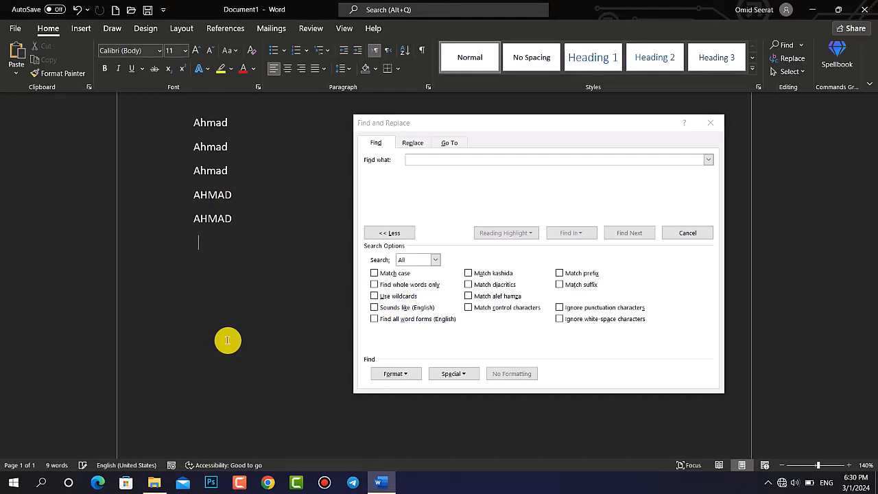
pyautogui.press('BackSpace')
pyautogui.press('BackSpace')
pyautogui.press('BackSpace')
pyautogui.moveTo(265, 212); pyautogui.dragTo(157, 128)
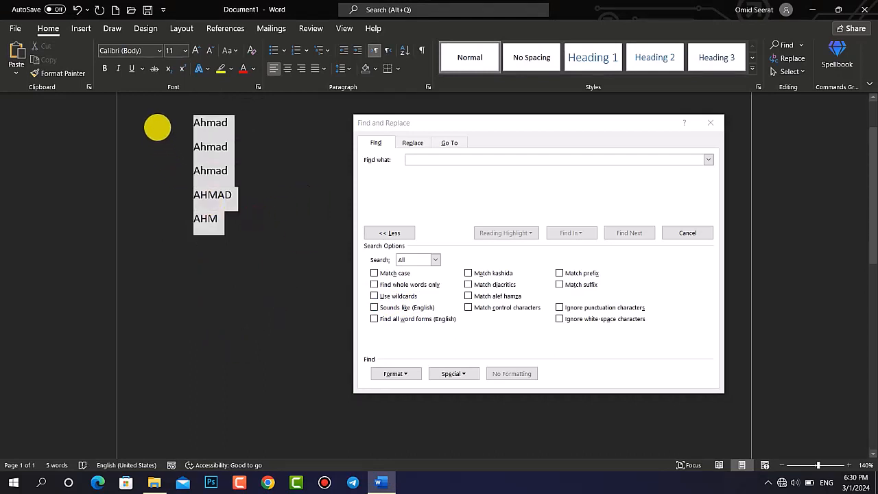
pyautogui.press('BackSpace')
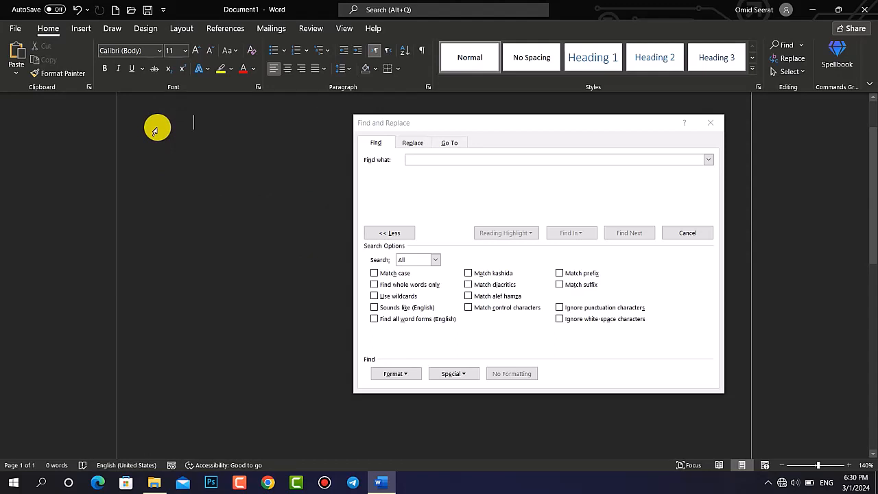
# Step: Enter the words No, Know, By, Boy and Buy on separate lines in the empty document
pyautogui.write('No')
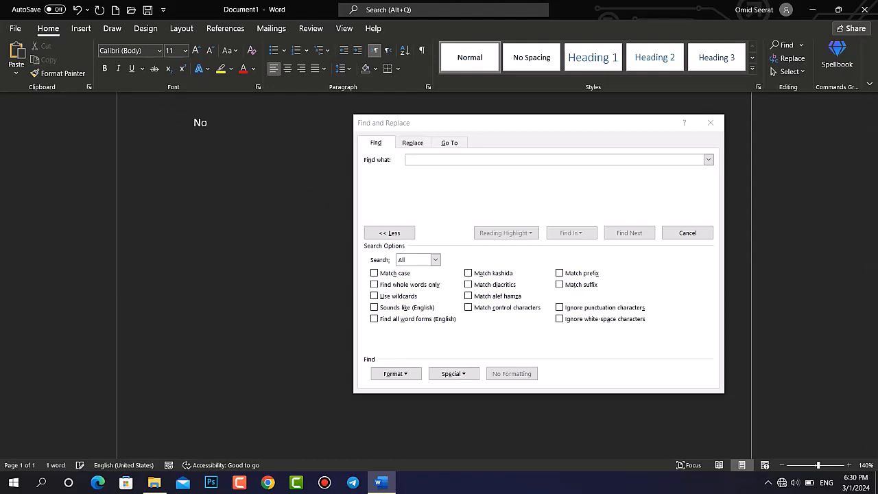
pyautogui.press('Return')
pyautogui.write('KNow')
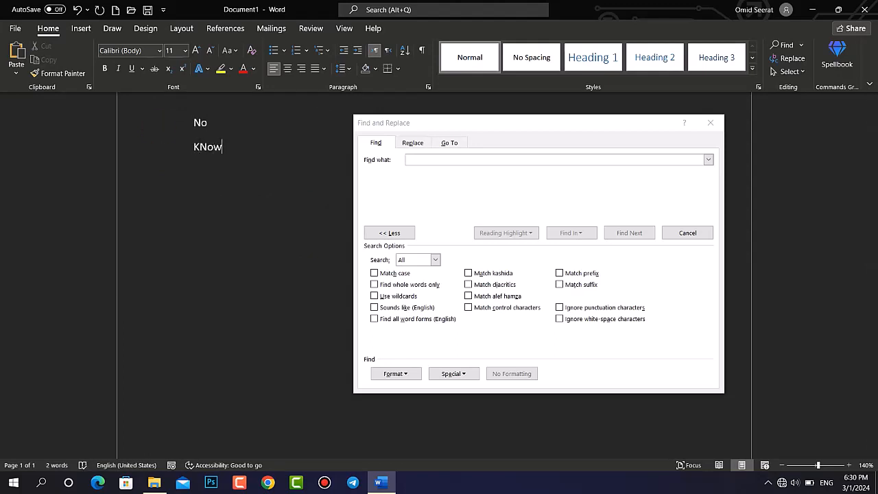
pyautogui.press('Return')
pyautogui.press('Return')
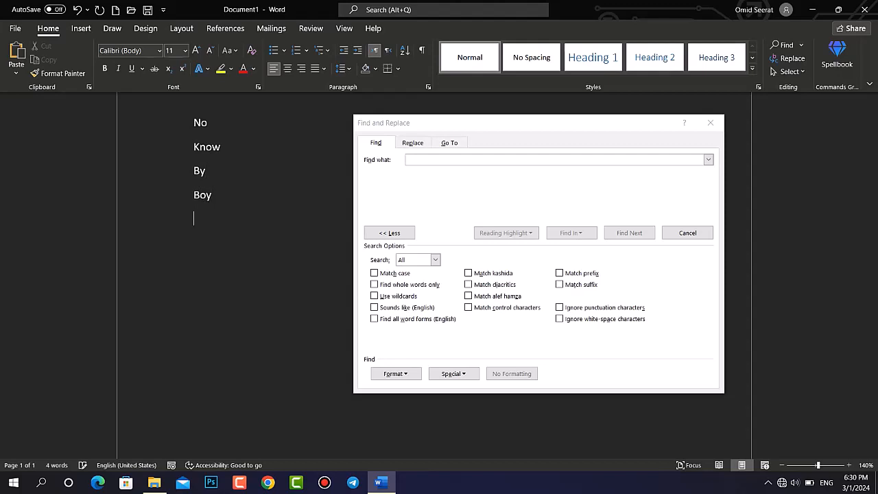
pyautogui.write('buy')
pyautogui.press('Return')
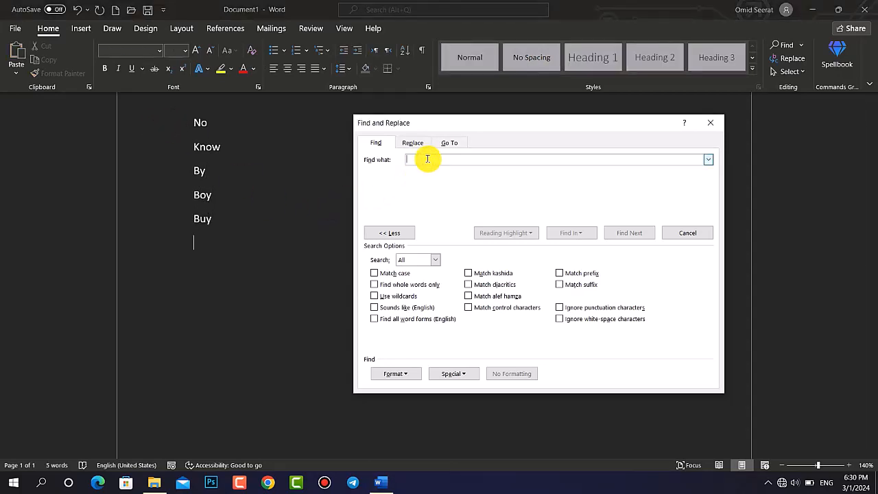
# Step: Search for "no" with Sounds like (English) enabled and step through the matches
pyautogui.write('no')
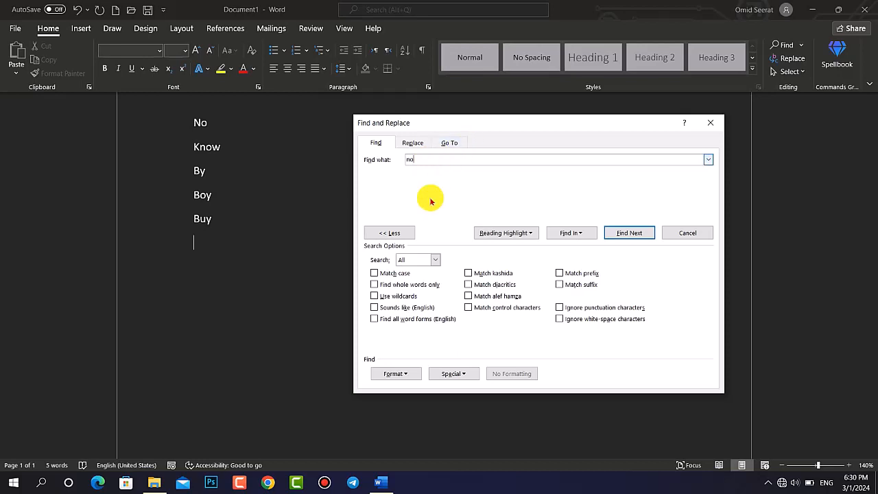
pyautogui.click(404, 308)
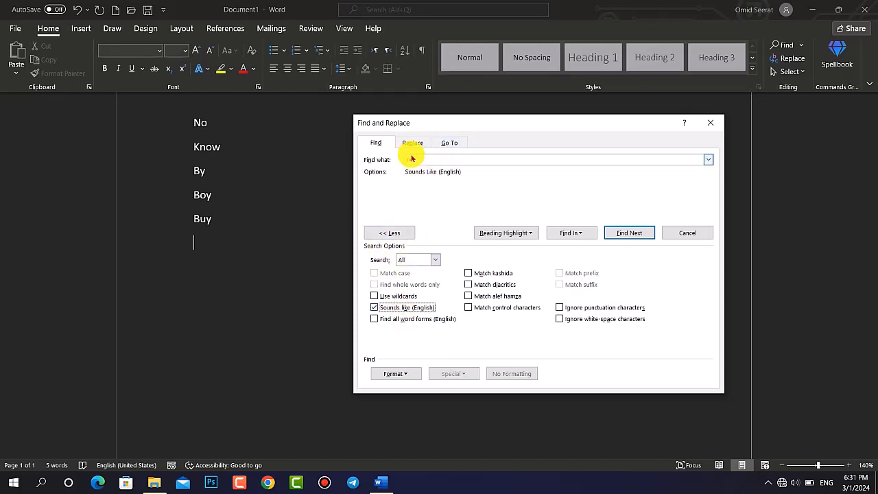
pyautogui.click(638, 234)
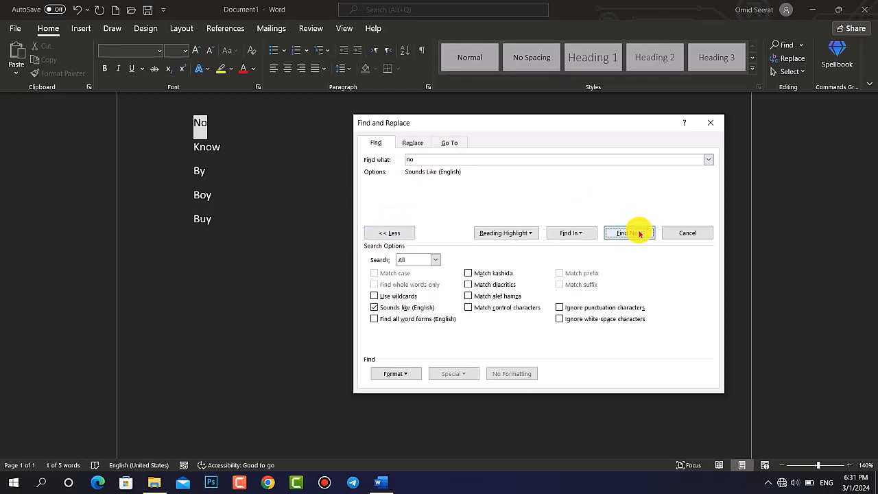
pyautogui.click(639, 234)
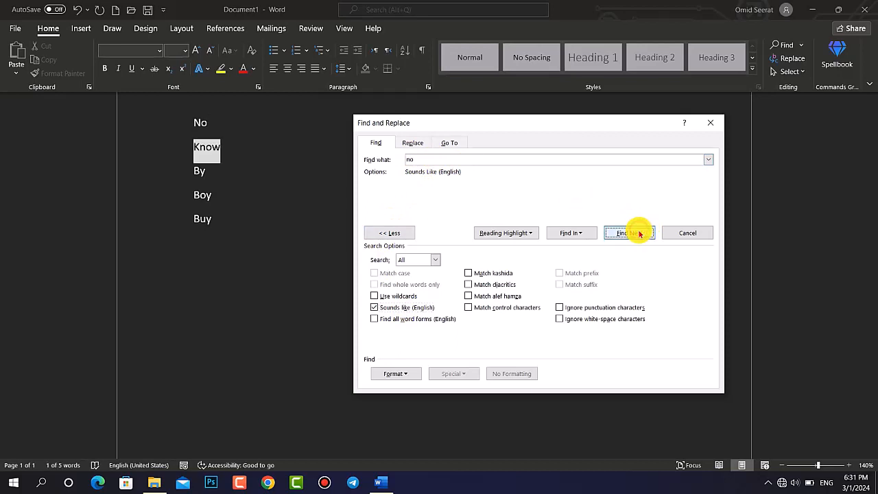
# Step: Search for "by" with Sounds like (English), step through the matches, and turn that option off
pyautogui.doubleClick(426, 159)
pyautogui.write('bty')
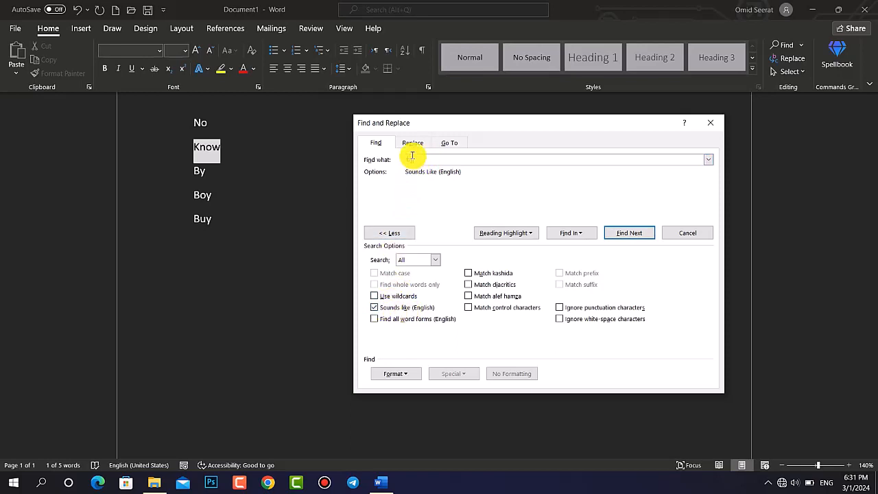
pyautogui.click(621, 233)
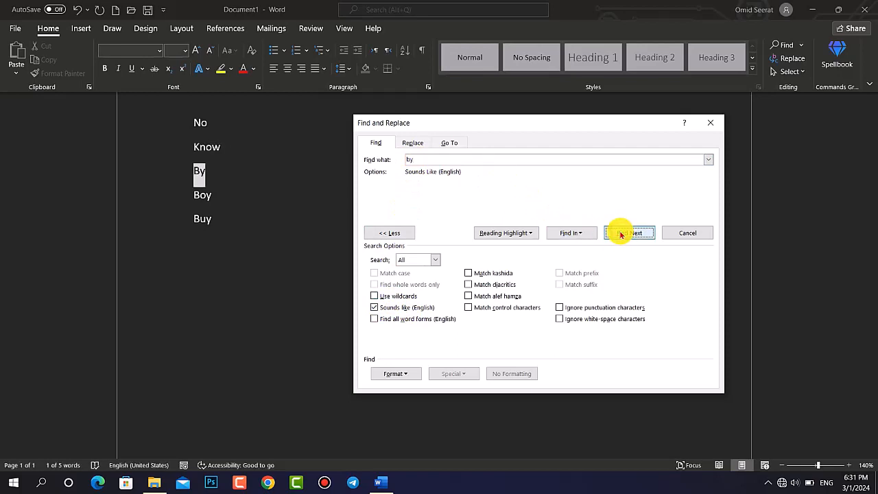
pyautogui.click(621, 233)
pyautogui.click(621, 233)
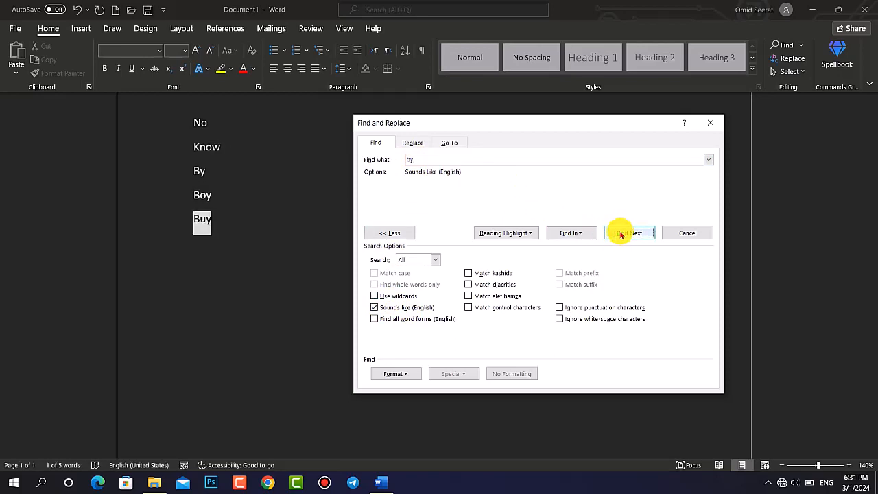
pyautogui.click(402, 308)
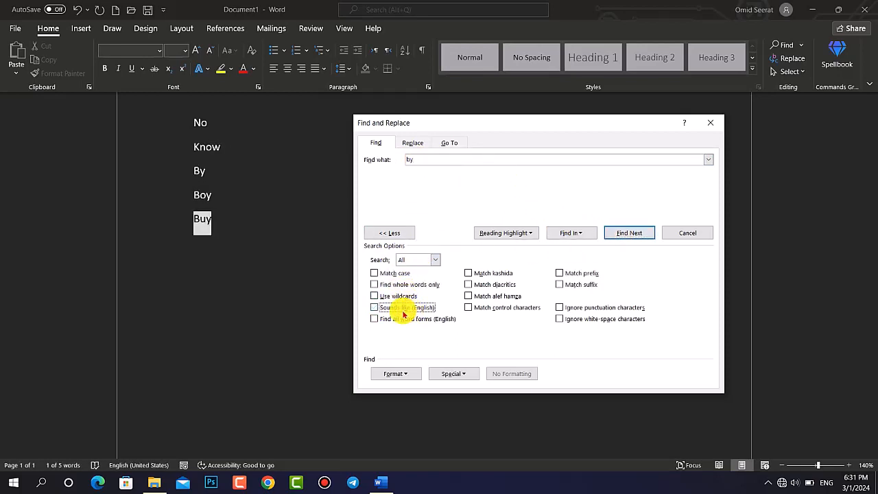
# Step: Replace the sample words in the document with Write, Wrote and Written on separate lines
pyautogui.click(239, 232)
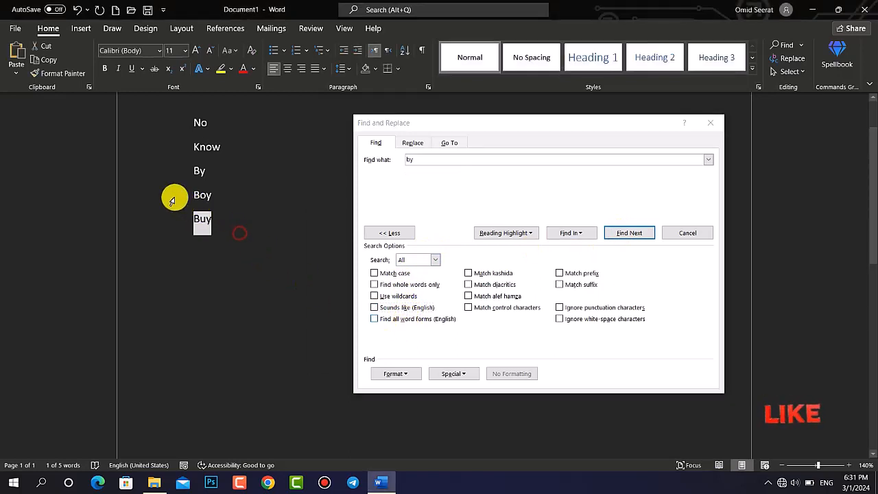
pyautogui.moveTo(221, 222); pyautogui.dragTo(172, 134)
pyautogui.press('Delete')
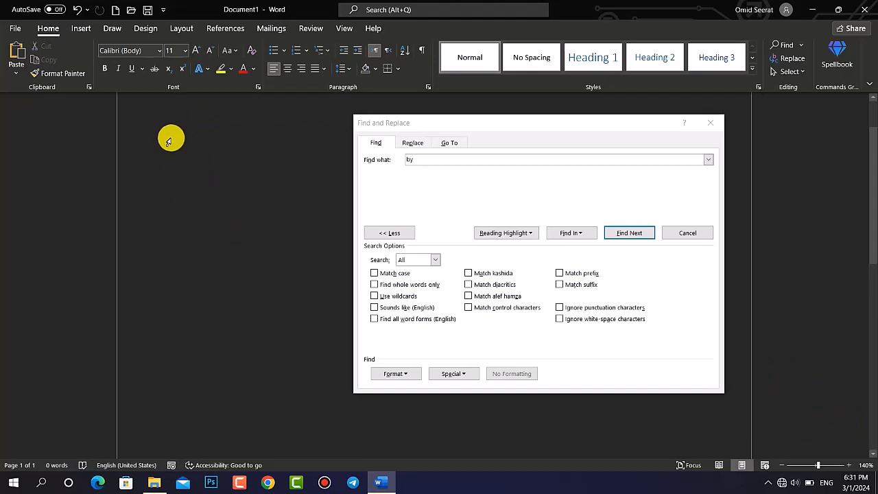
pyautogui.write('WR')
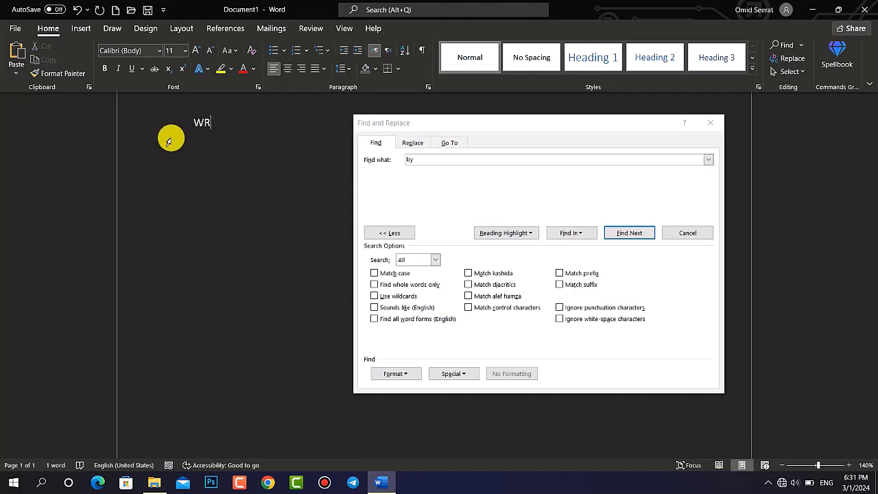
pyautogui.write('ite')
pyautogui.press('Return')
pyautogui.write('Written')
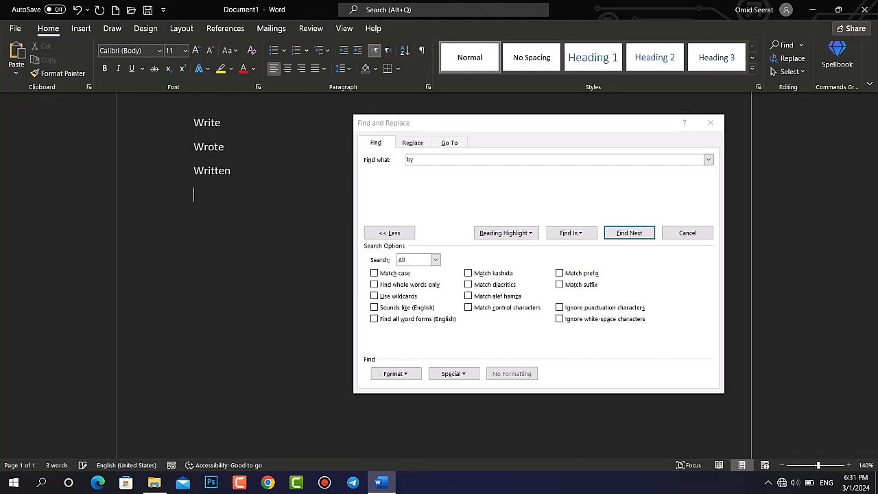
# Step: Search the document for "write" with no search options enabled
pyautogui.click(417, 159)
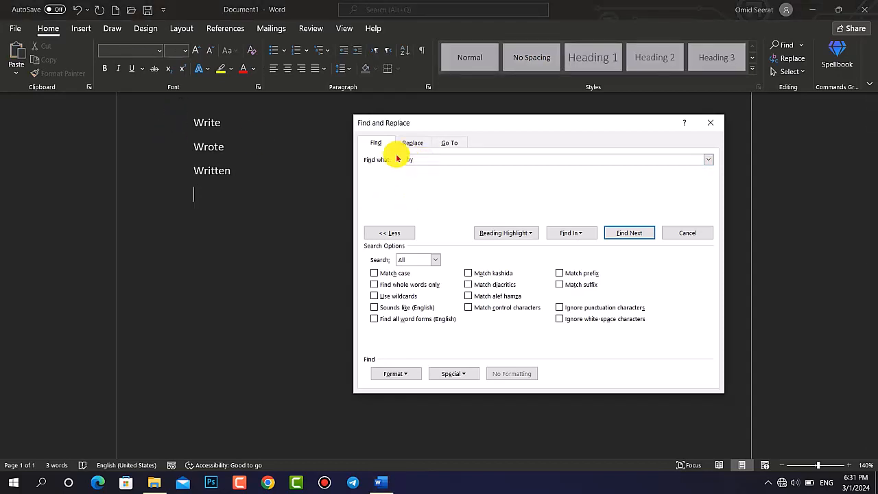
pyautogui.write('write')
pyautogui.press('Return')
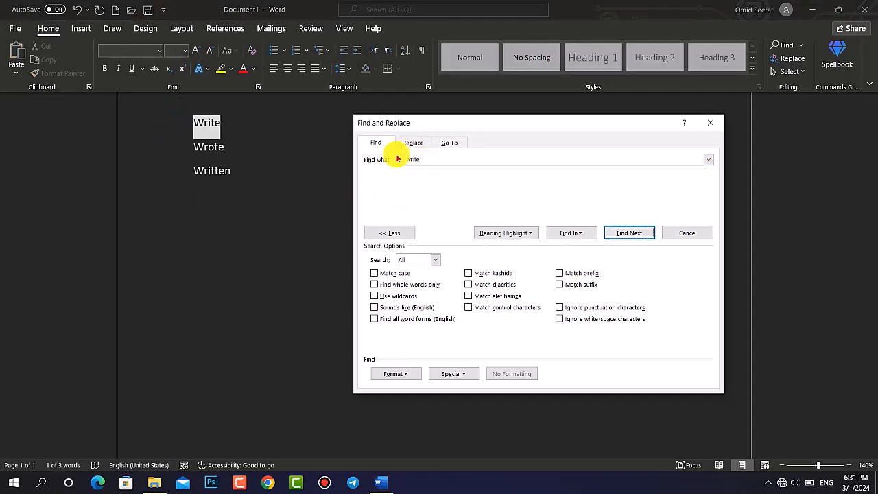
# Step: Search for "write" with Find all word forms (English) enabled, step through the matches, and turn that option off
pyautogui.click(411, 159)
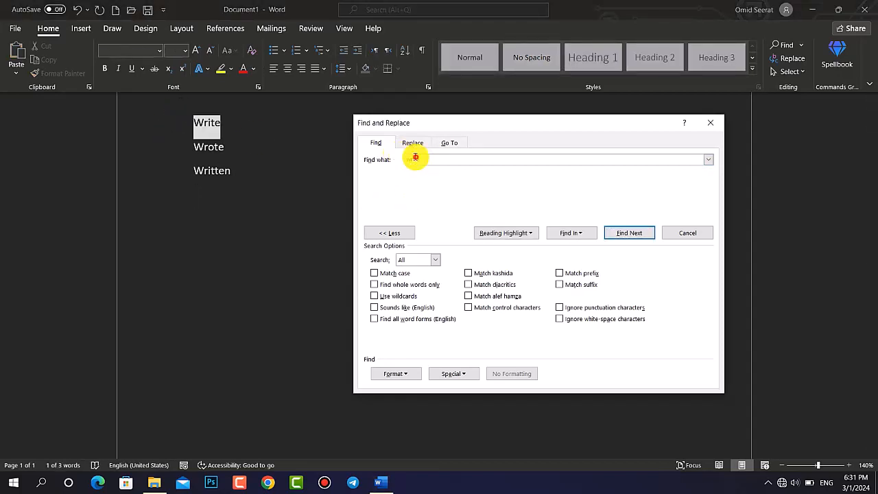
pyautogui.click(398, 321)
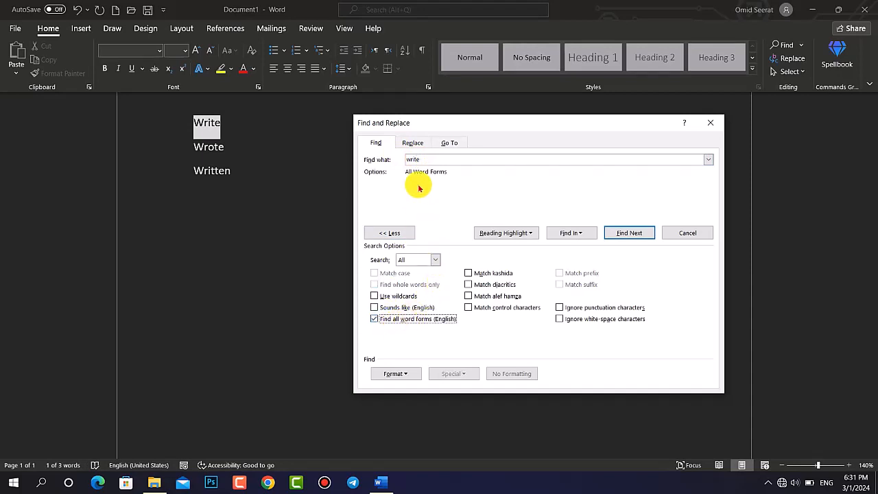
pyautogui.click(628, 234)
pyautogui.click(628, 234)
pyautogui.click(628, 234)
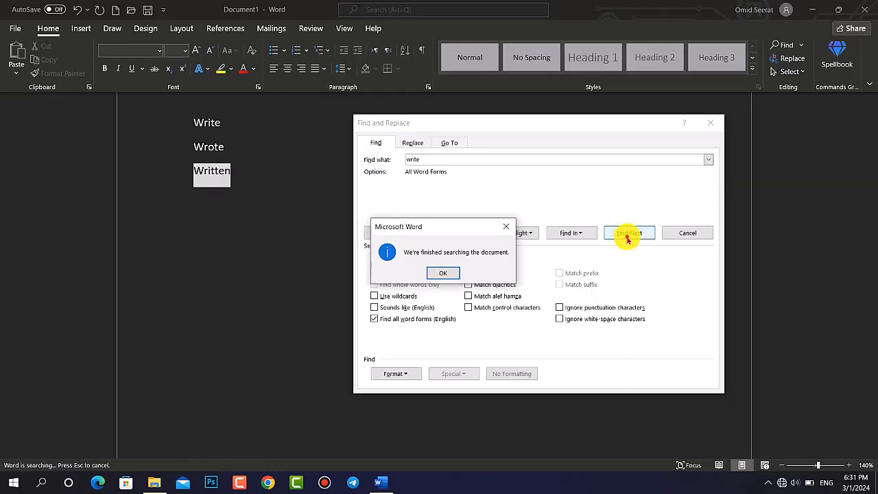
pyautogui.click(442, 273)
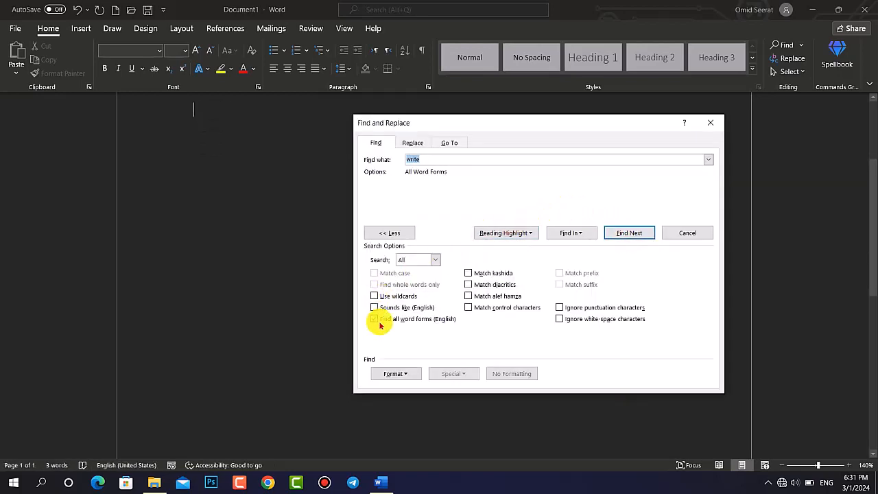
pyautogui.click(374, 319)
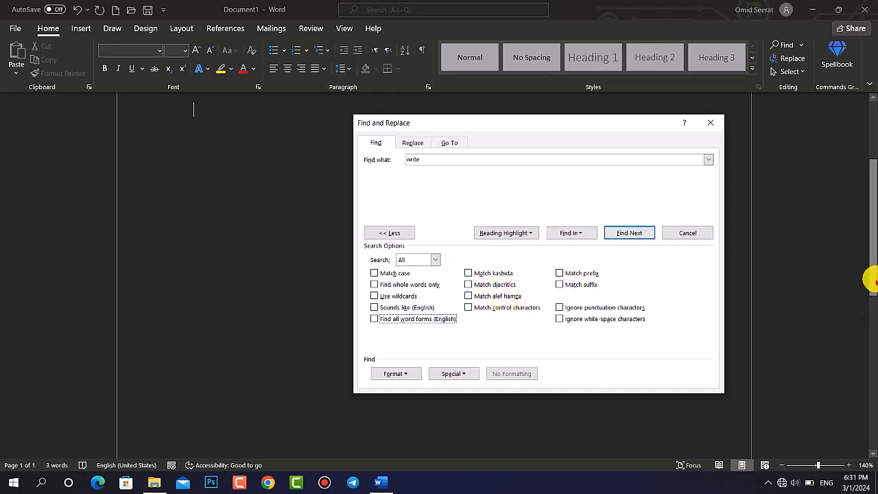
# Step: Replace the sample words in the document with Nationality and Nation on separate lines
pyautogui.moveTo(873, 280); pyautogui.dragTo(874, 164)
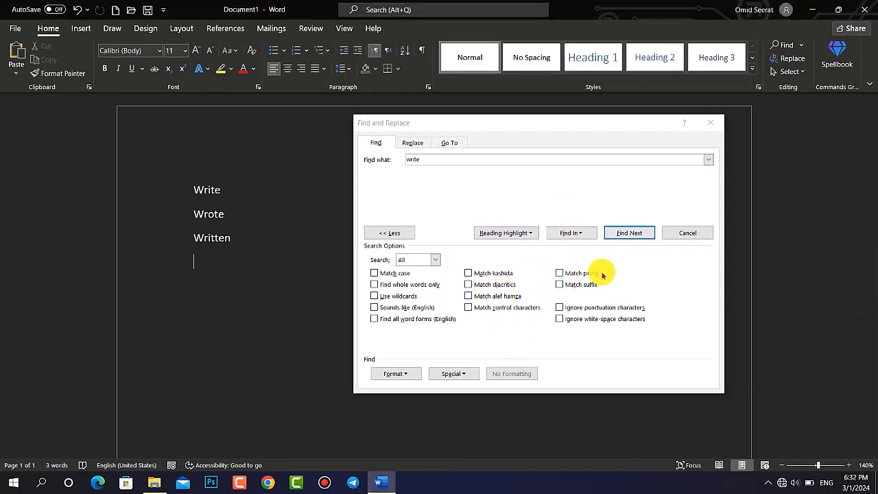
pyautogui.click(252, 251)
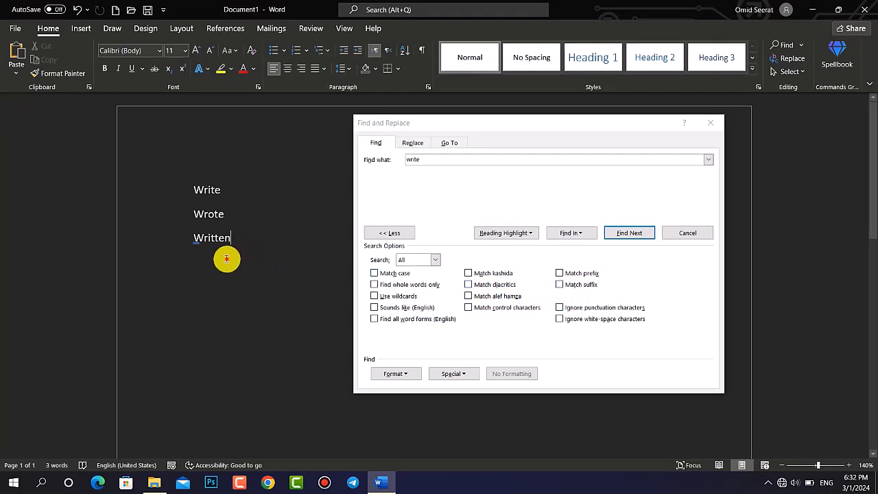
pyautogui.moveTo(227, 257); pyautogui.dragTo(147, 198)
pyautogui.write('nationa')
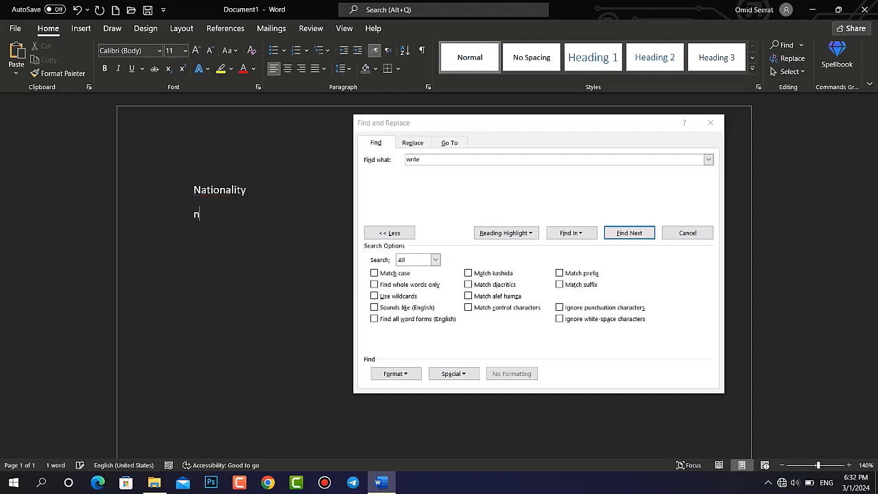
pyautogui.write('a')
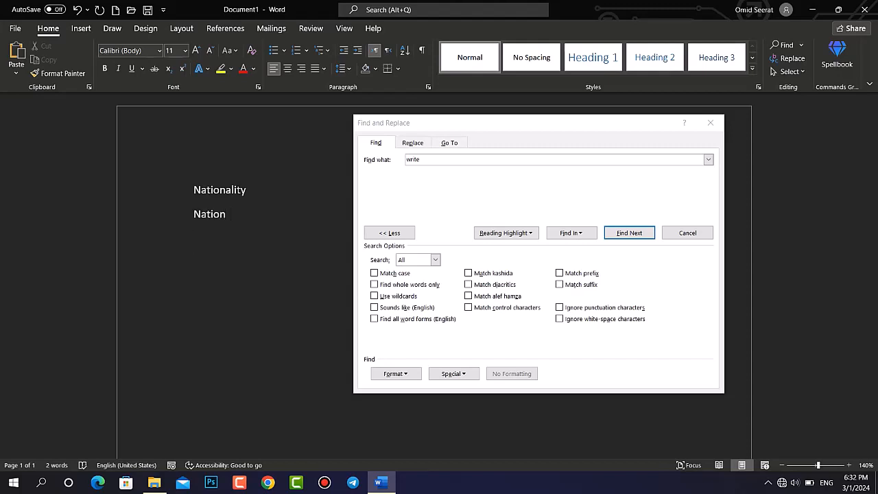
pyautogui.moveTo(248, 191)
pyautogui.mouseDown()
pyautogui.moveTo(187, 194)
pyautogui.moveTo(198, 186)
pyautogui.moveTo(233, 192)
pyautogui.mouseUp()
pyautogui.tripleClick(198, 216)
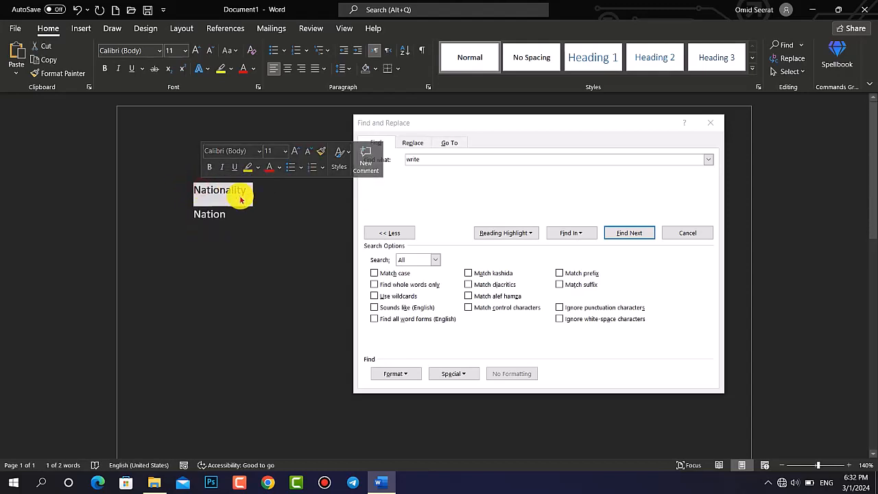
pyautogui.click(202, 238)
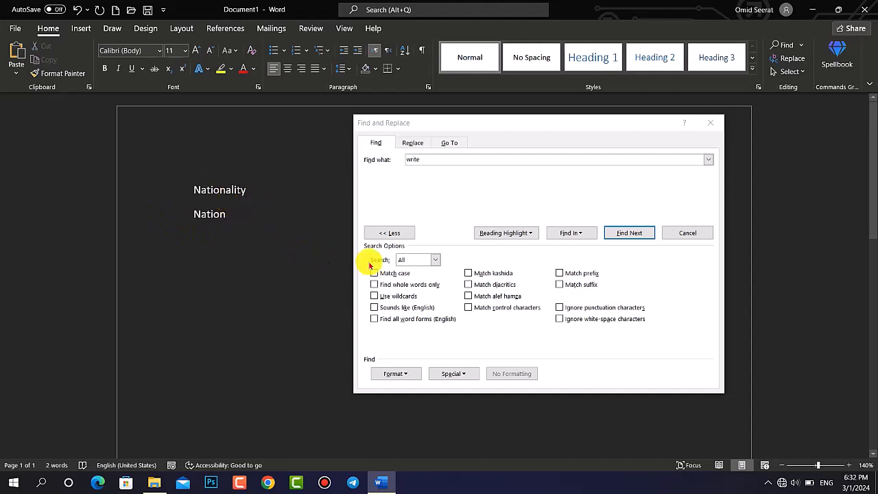
# Step: Search for "nation" with no search options enabled and step through the matches
pyautogui.click(434, 158)
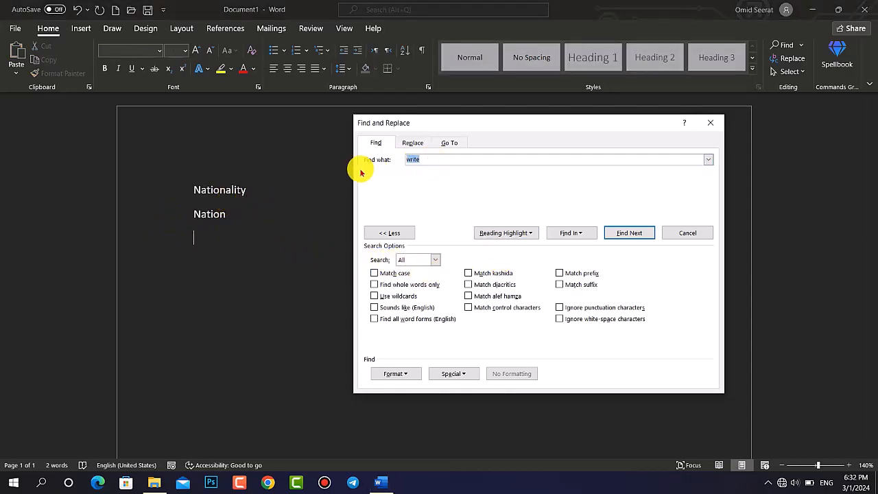
pyautogui.write('nation')
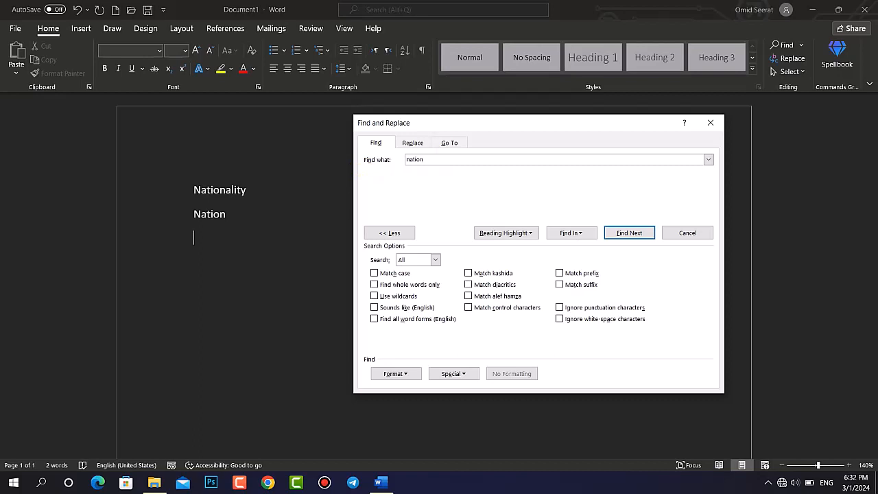
pyautogui.click(629, 232)
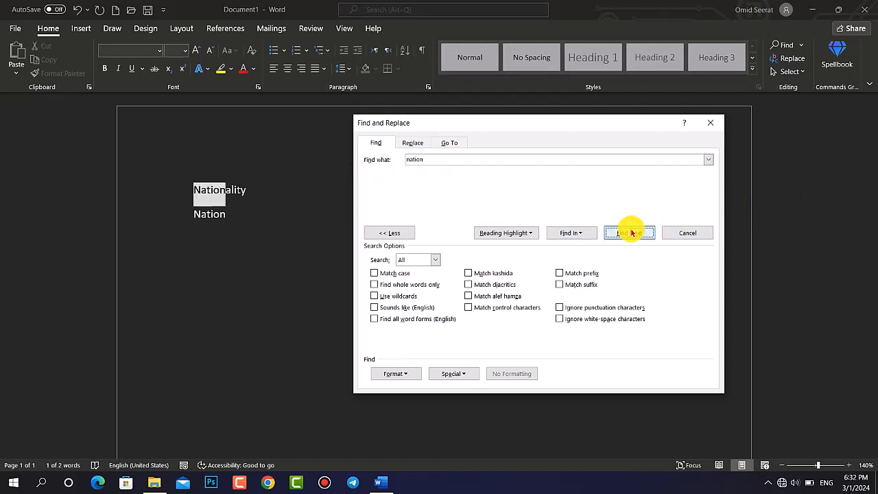
pyautogui.click(626, 233)
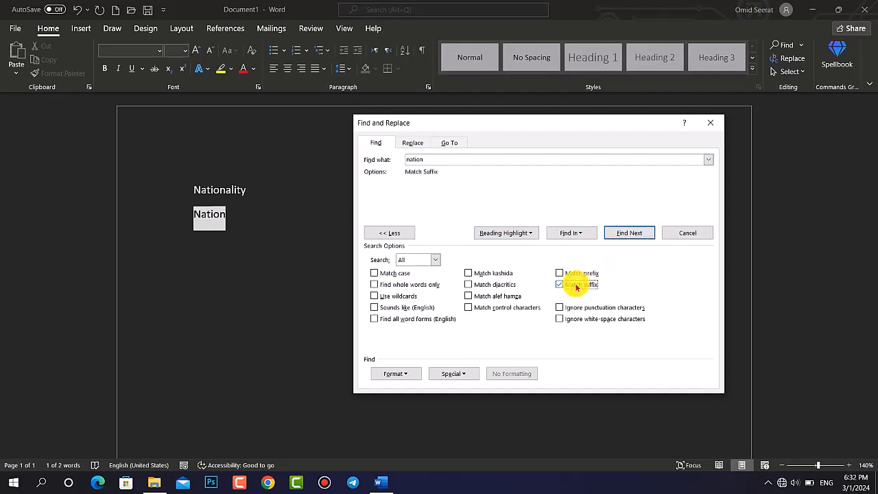
# Step: Search for "nation" with Match suffix enabled and step through the matches until the whole document is searched
pyautogui.moveTo(435, 159); pyautogui.dragTo(395, 157)
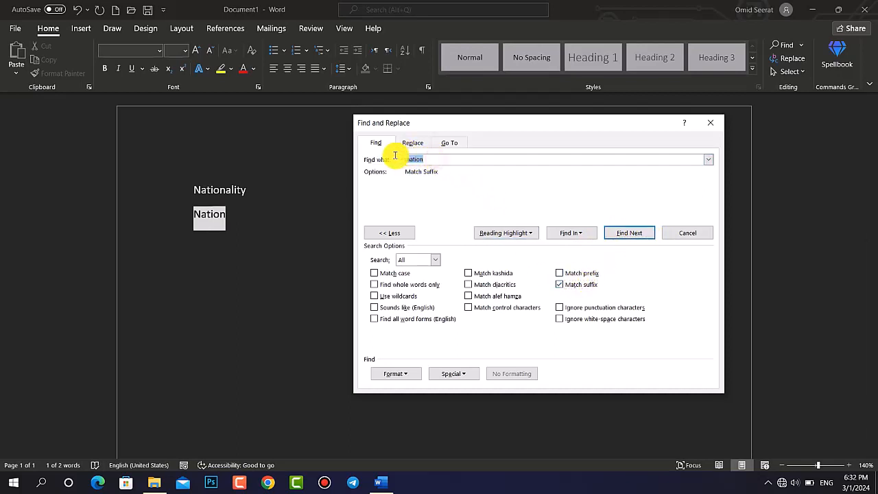
pyautogui.click(625, 233)
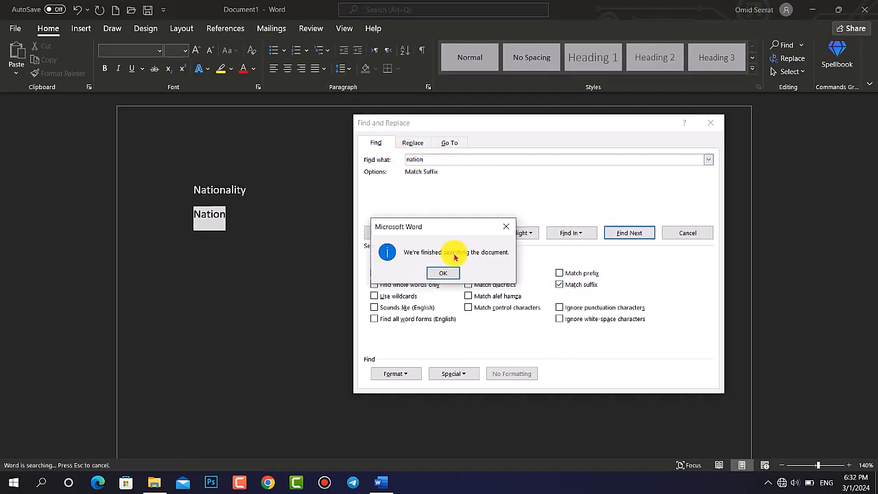
pyautogui.click(448, 272)
pyautogui.click(635, 235)
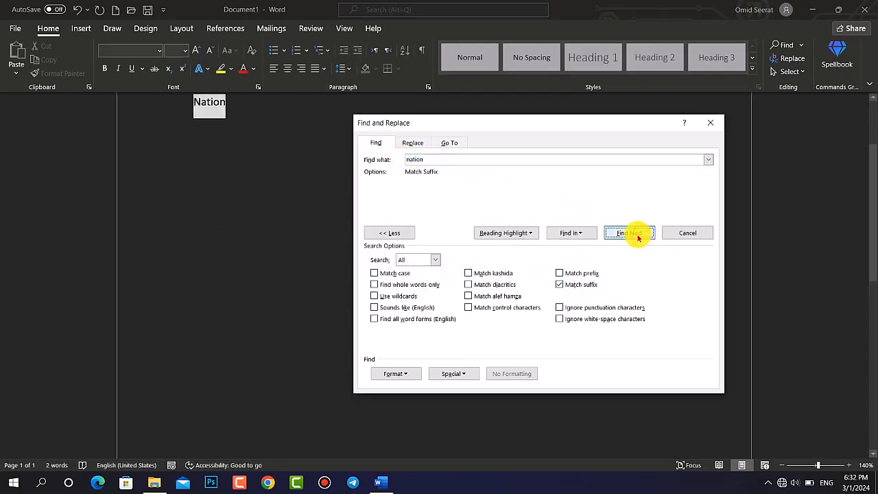
pyautogui.click(622, 232)
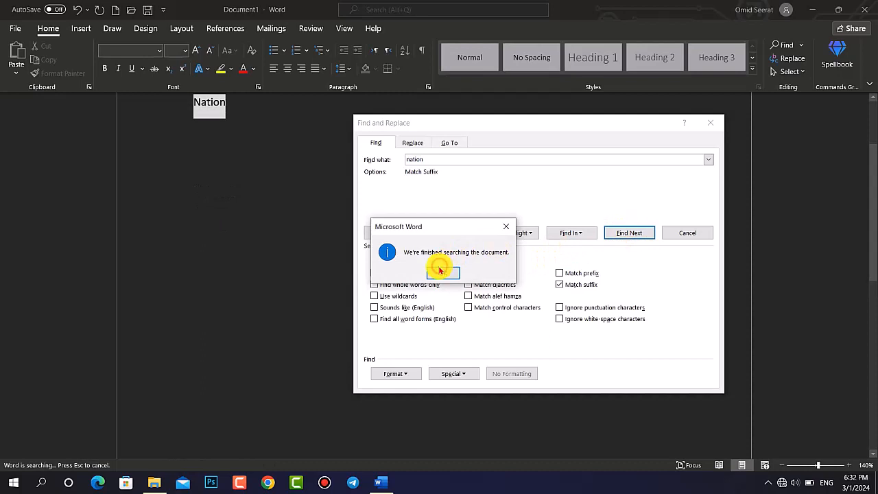
pyautogui.click(438, 273)
# Step: Replace the sample words in the document with Happy and Unhappy on separate lines
pyautogui.click(227, 223)
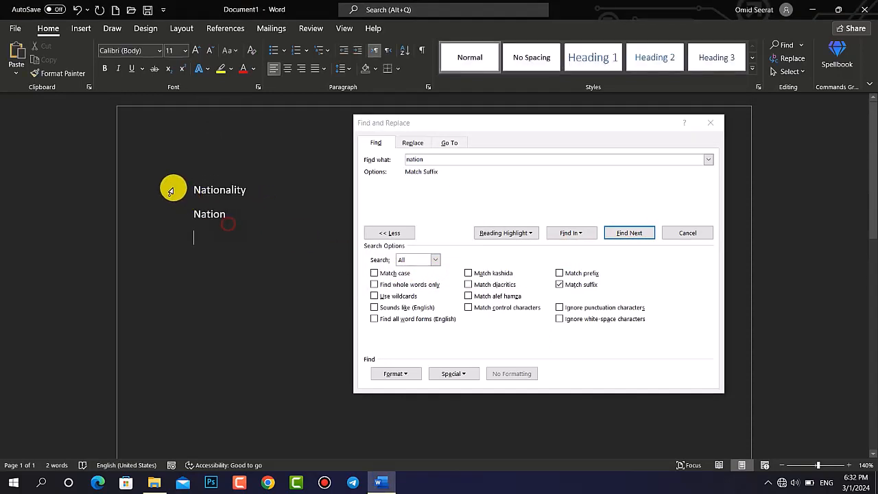
pyautogui.moveTo(222, 227); pyautogui.dragTo(153, 157)
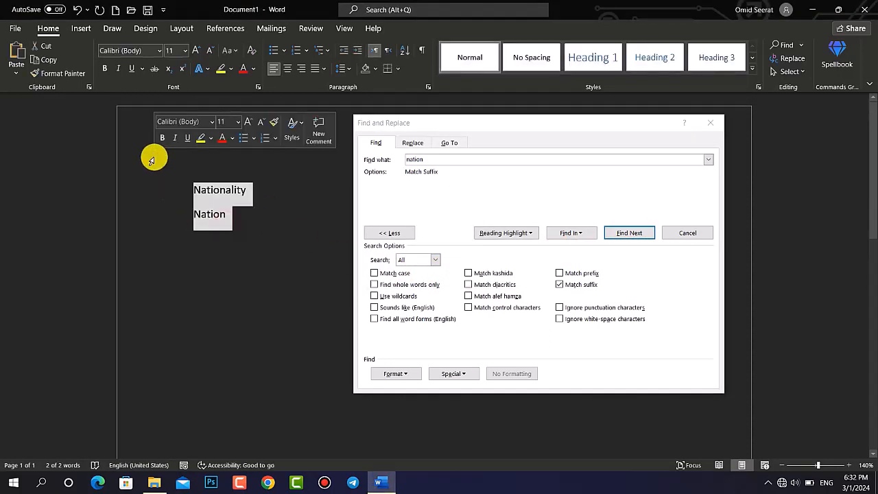
pyautogui.write('happy')
pyautogui.press('Return')
pyautogui.write('u')
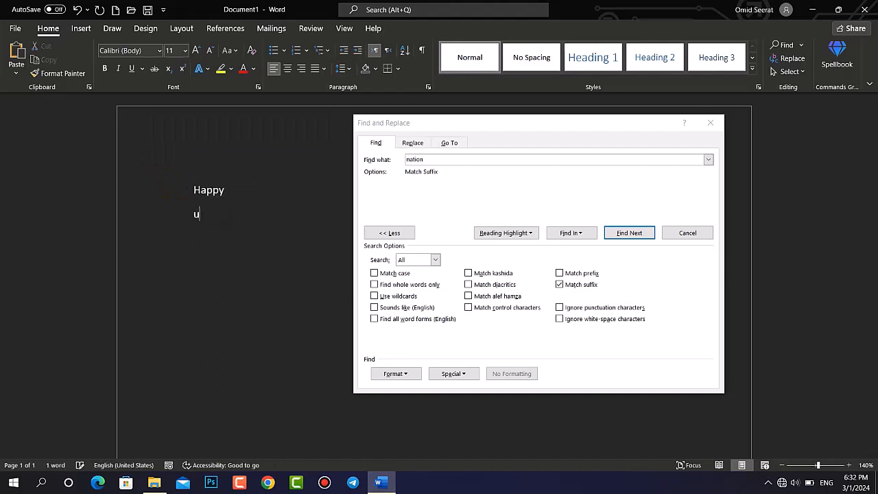
pyautogui.write('nhappy')
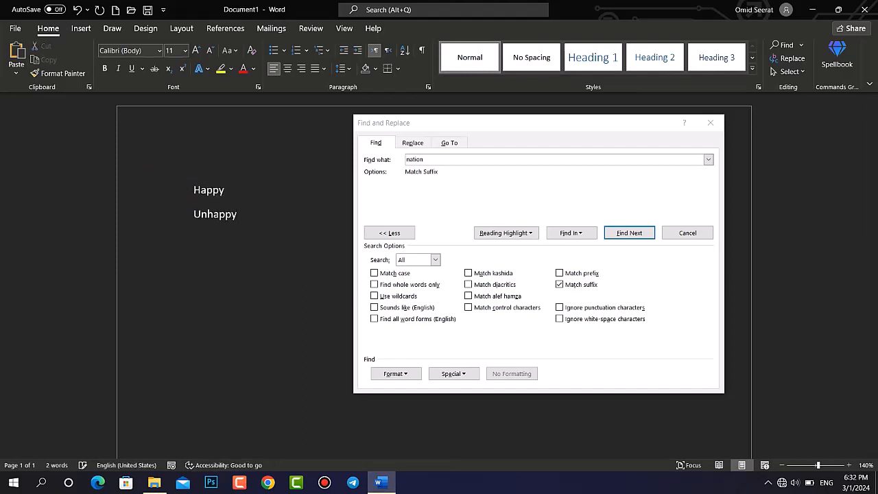
pyautogui.doubleClick(214, 184)
pyautogui.click(227, 216)
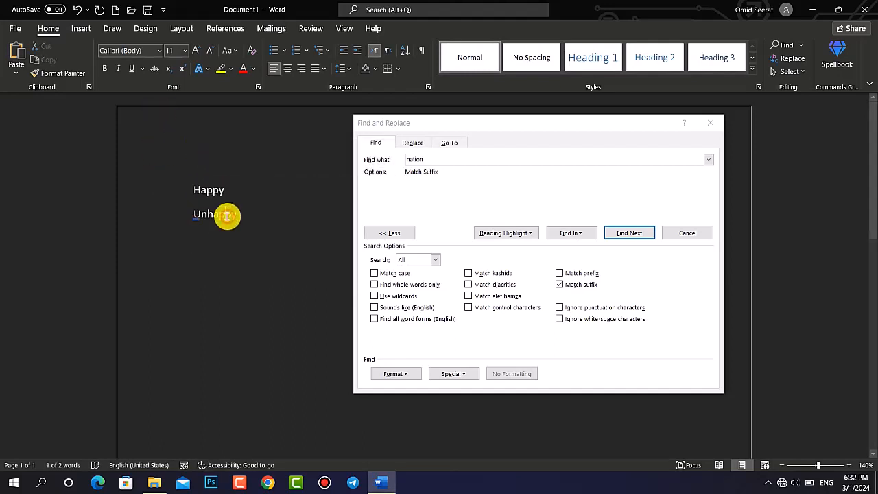
pyautogui.doubleClick(227, 217)
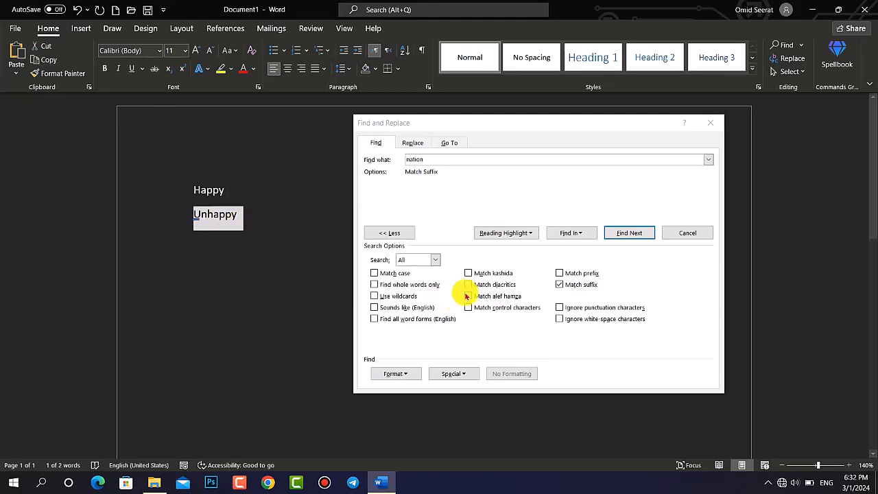
# Step: Search for "happy" with Match suffix enabled and step through the matches, continuing from the document's beginning
pyautogui.click(450, 163)
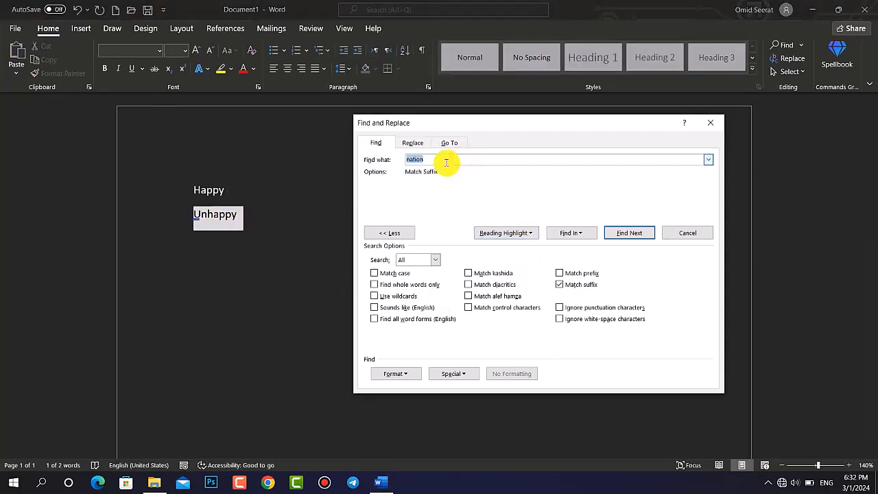
pyautogui.write('happy')
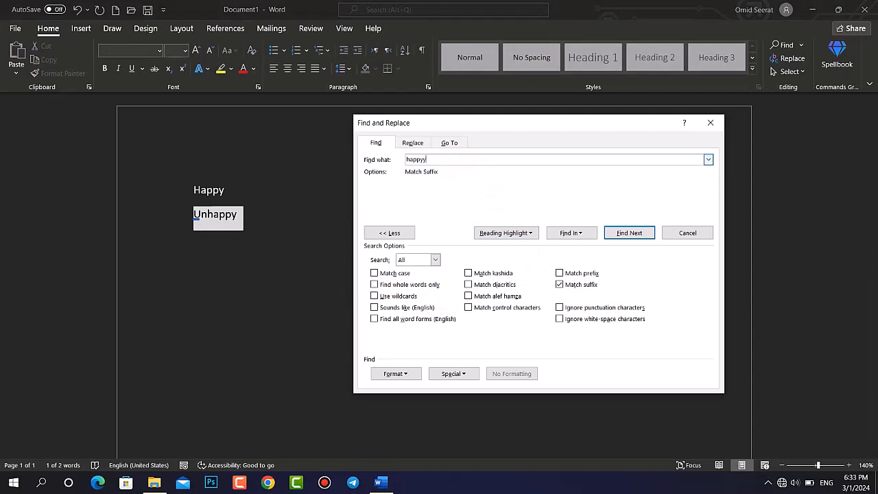
pyautogui.press('Return')
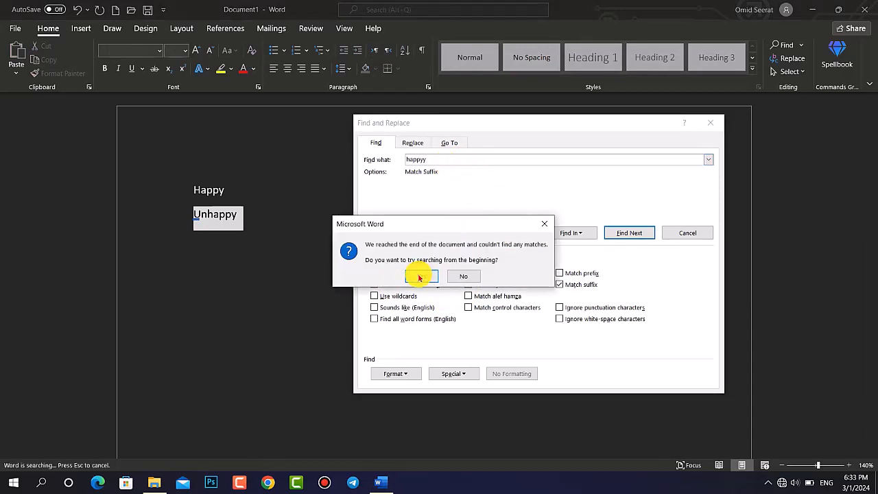
pyautogui.click(422, 274)
pyautogui.press('Return')
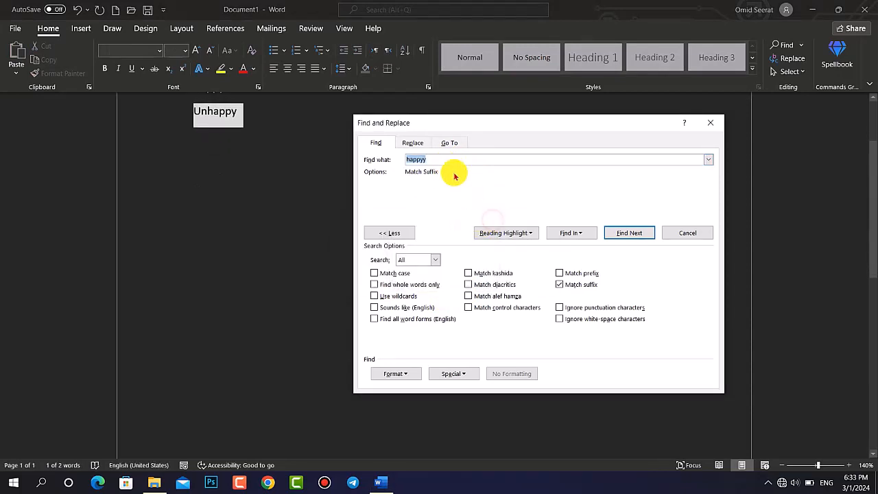
pyautogui.click(444, 156)
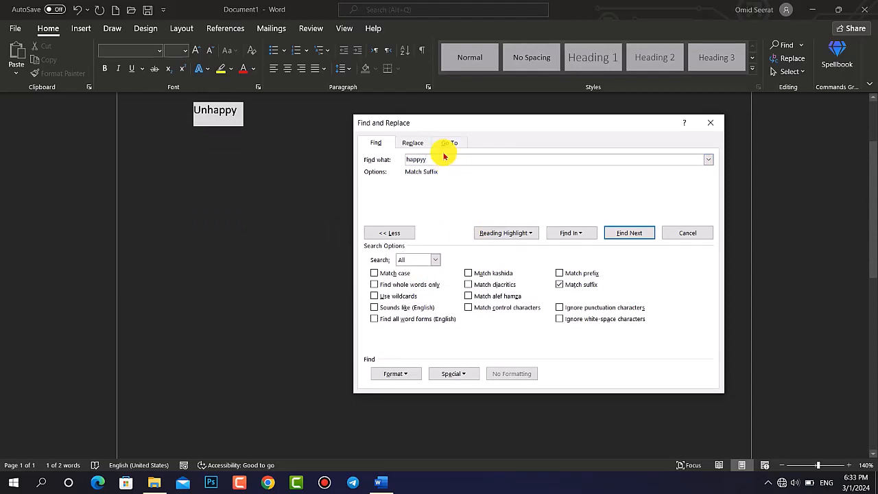
pyautogui.click(620, 234)
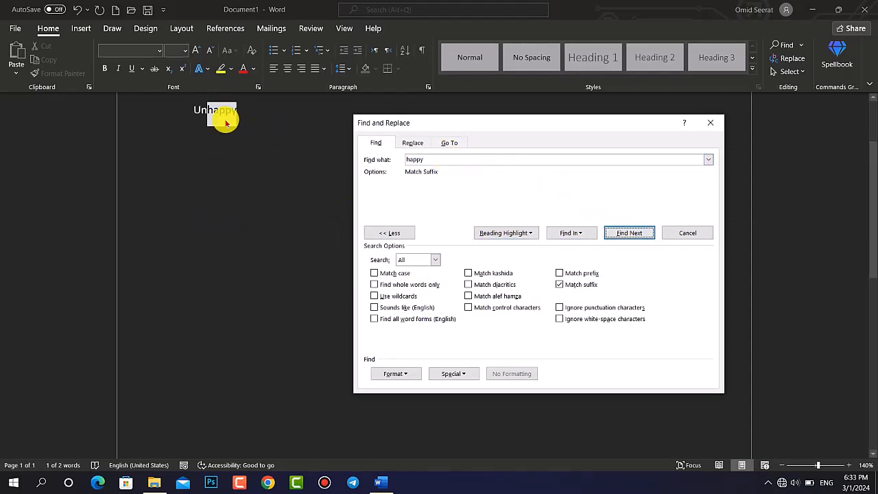
pyautogui.click(626, 233)
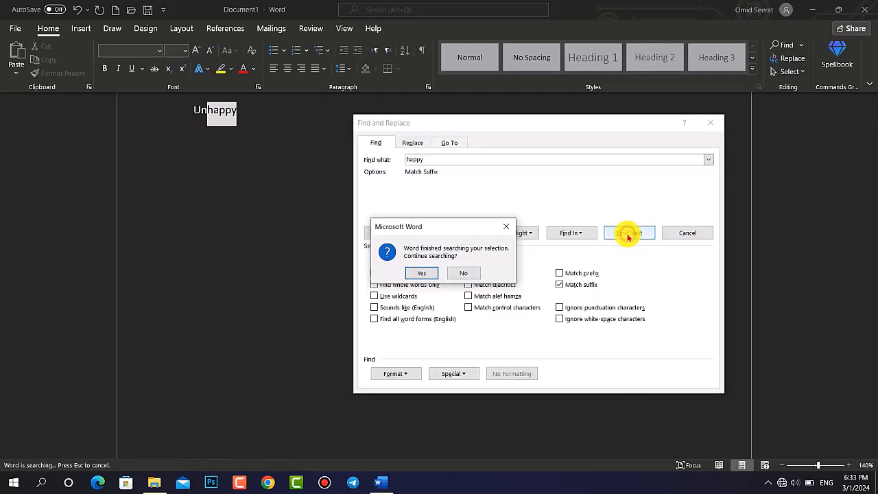
pyautogui.click(421, 274)
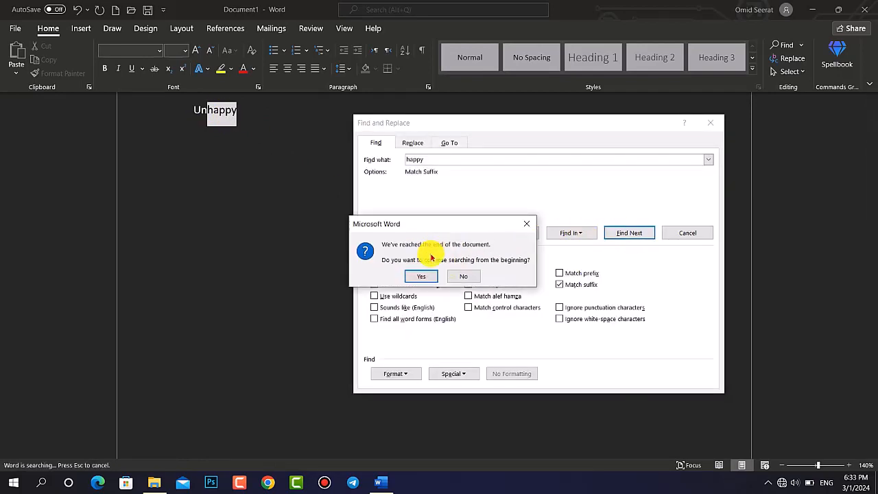
pyautogui.click(421, 274)
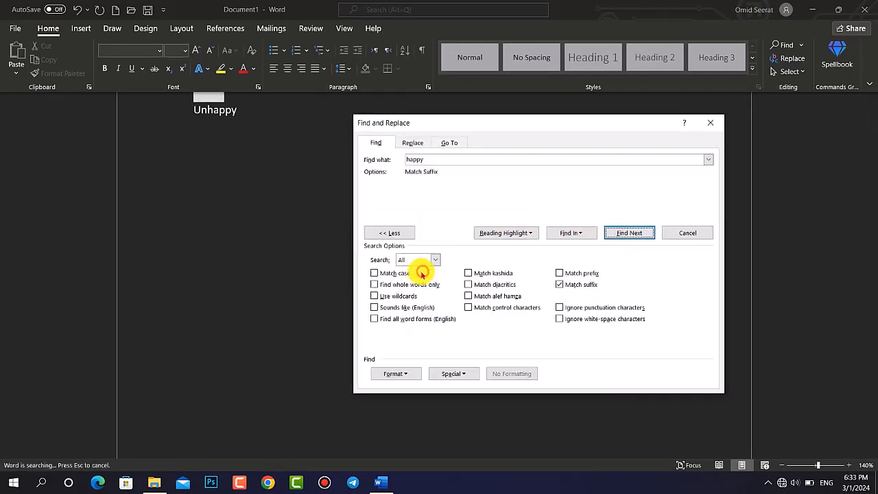
# Step: Search for "happy" with Match prefix enabled instead of Match suffix, and clear Match prefix once the search is closed
pyautogui.click(435, 159)
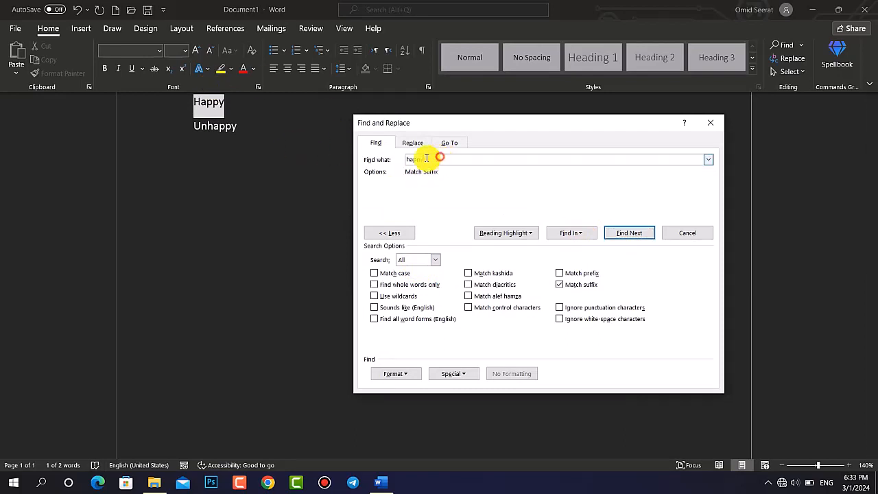
pyautogui.click(573, 286)
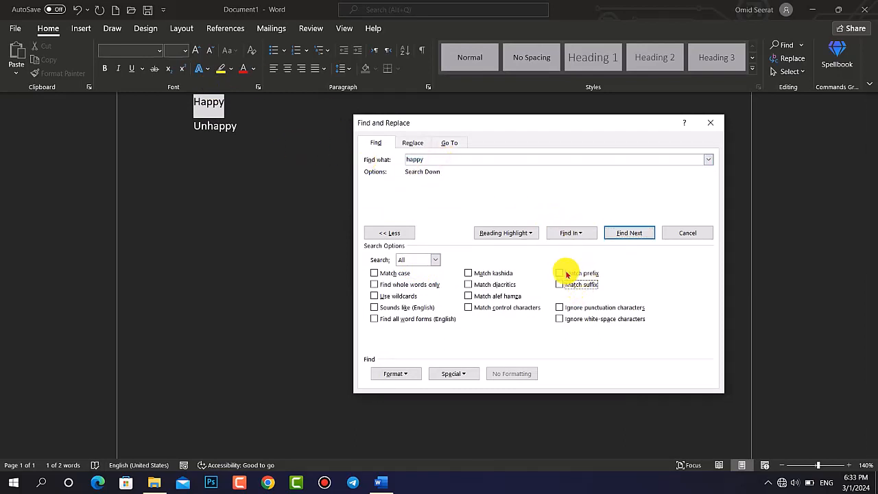
pyautogui.click(565, 274)
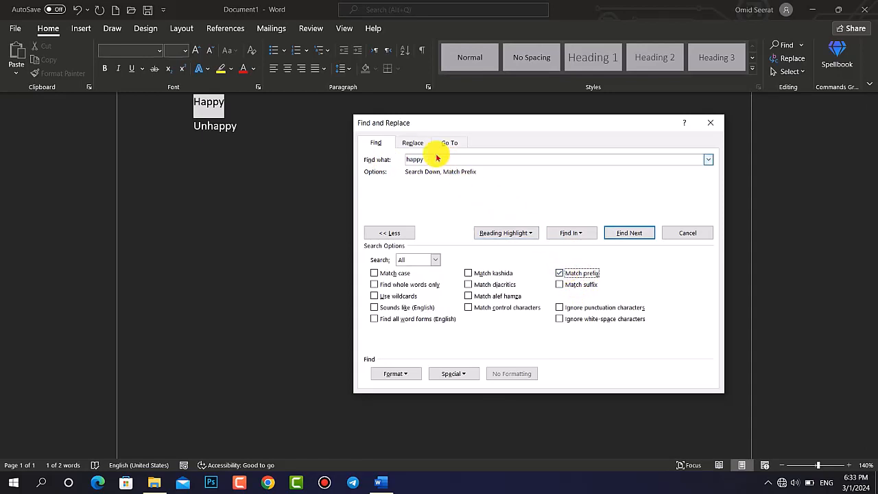
pyautogui.moveTo(434, 157); pyautogui.dragTo(402, 154)
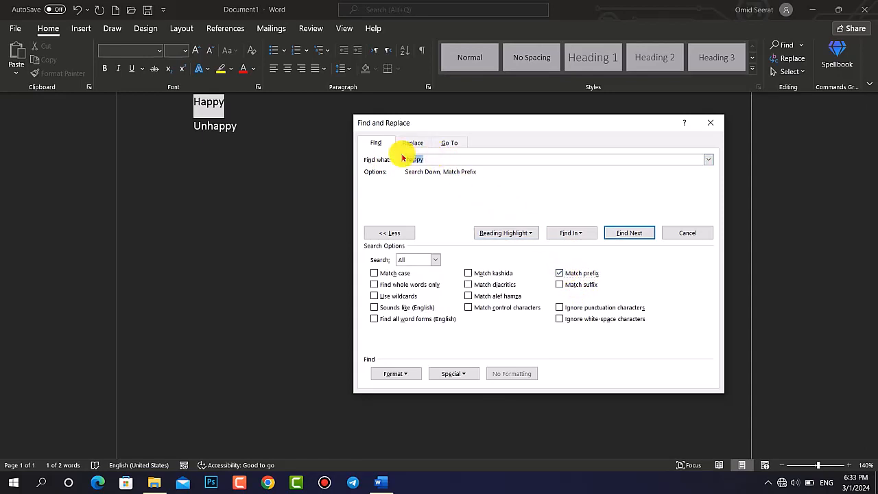
pyautogui.click(629, 232)
pyautogui.click(443, 273)
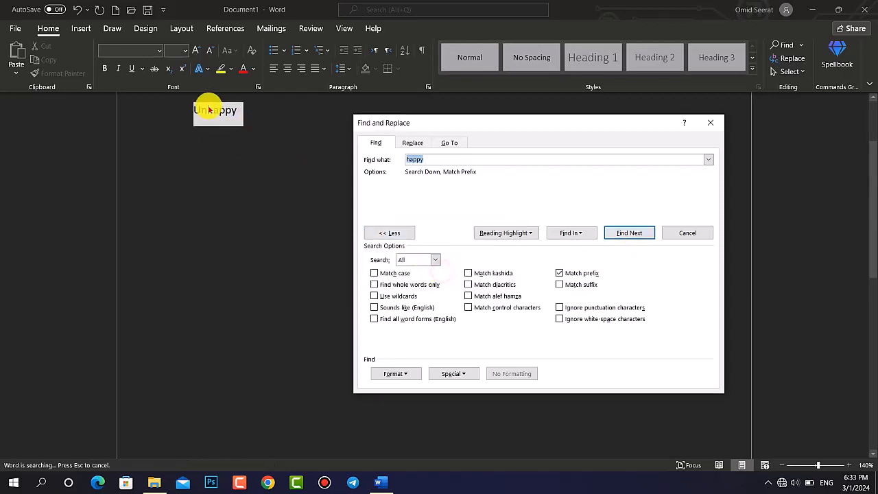
pyautogui.click(623, 233)
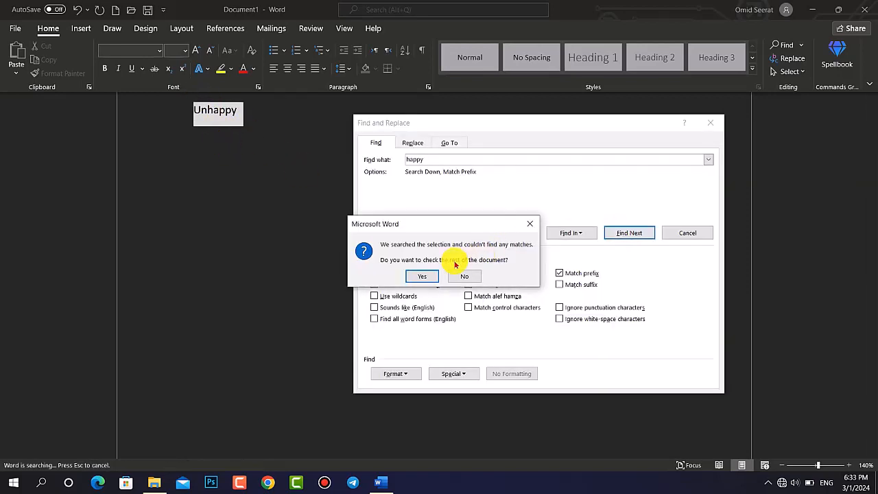
pyautogui.click(412, 276)
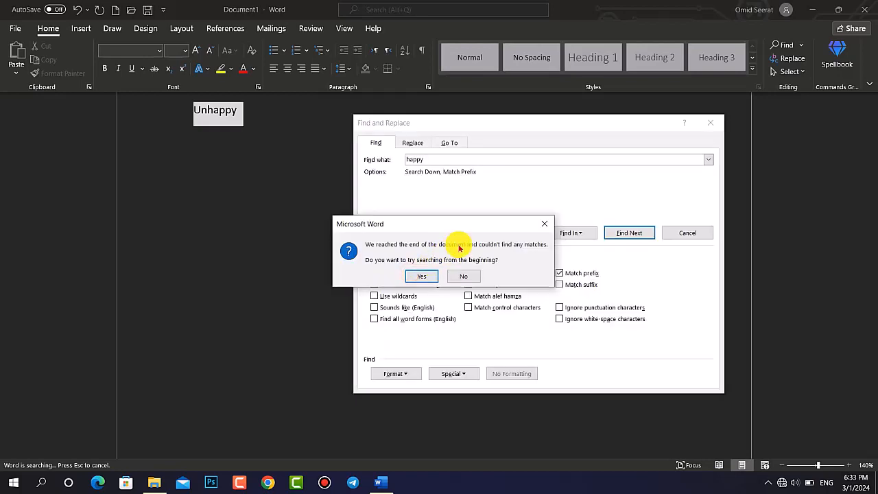
pyautogui.click(555, 224)
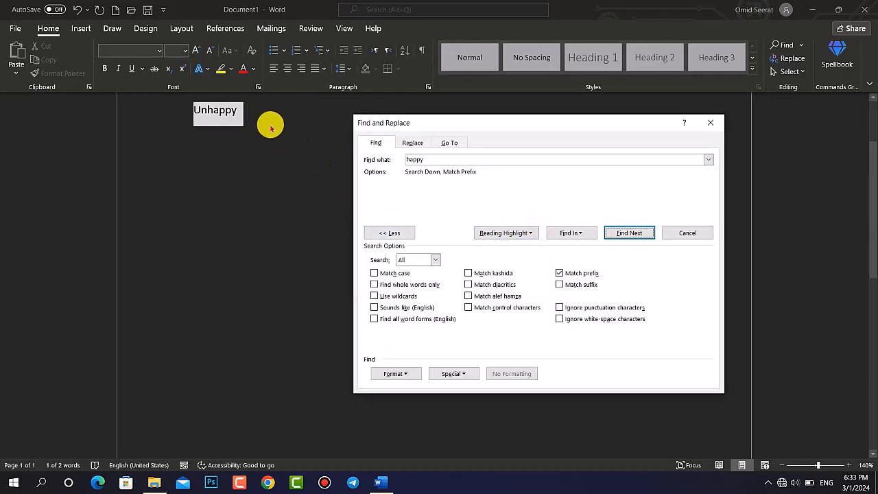
pyautogui.click(560, 273)
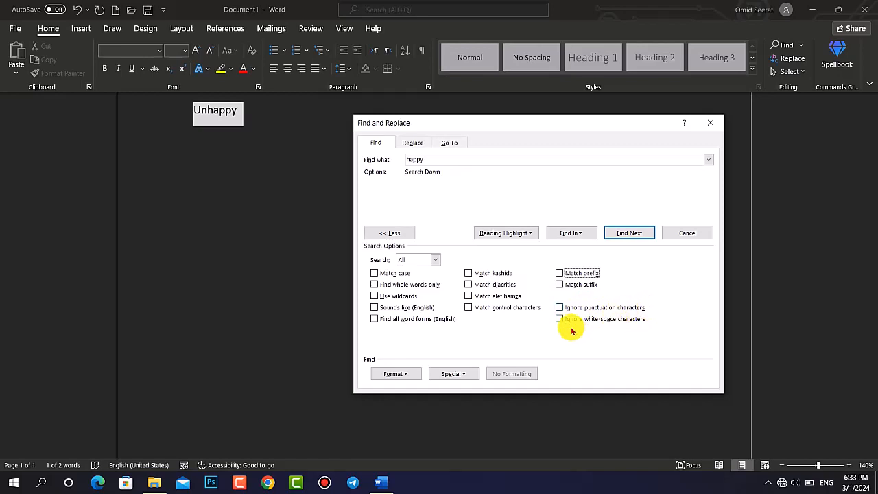
# Step: Delete the sample words Happy and Unhappy from the document
pyautogui.click(297, 196)
pyautogui.scroll(2, 251, 176)
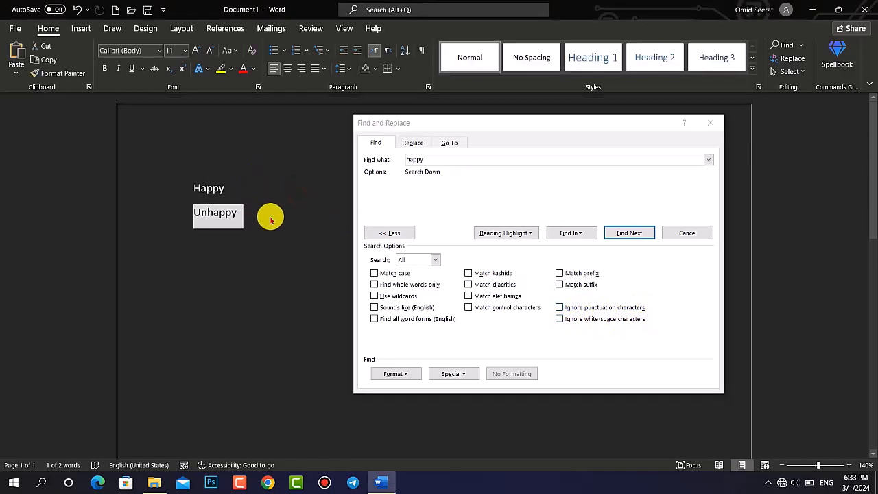
pyautogui.moveTo(267, 218); pyautogui.dragTo(186, 183)
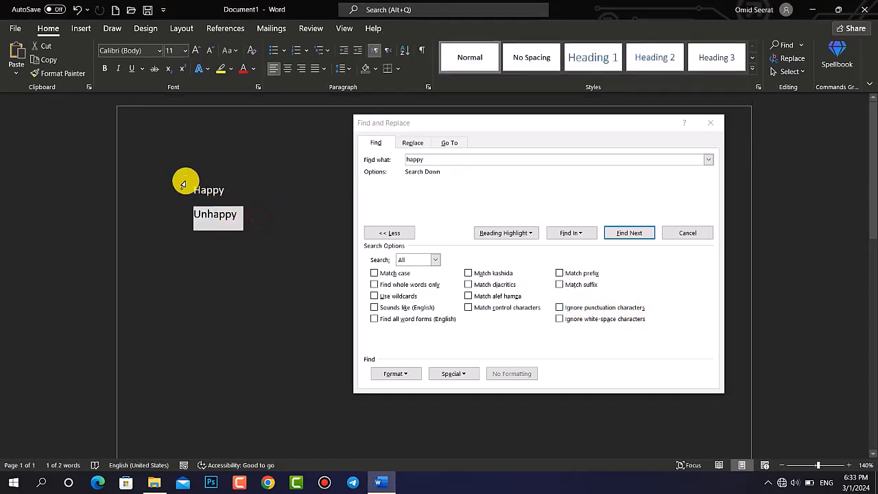
pyautogui.hotkey('ctrl', 'a')
pyautogui.press('Delete')
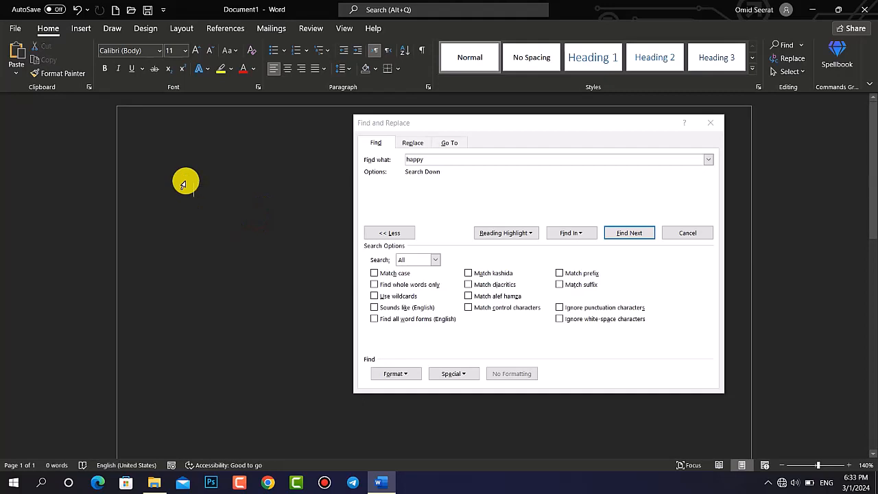
# Step: Enter the sample words Computer, Comp uter and Compu.ter on separate lines in the document
pyautogui.write('compue')
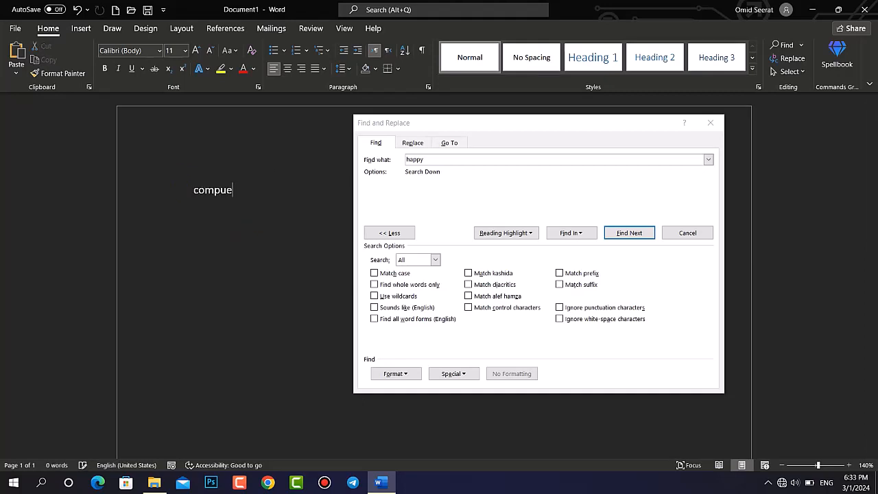
pyautogui.press('BackSpace')
pyautogui.write('ter')
pyautogui.press('Return')
pyautogui.write('comp')
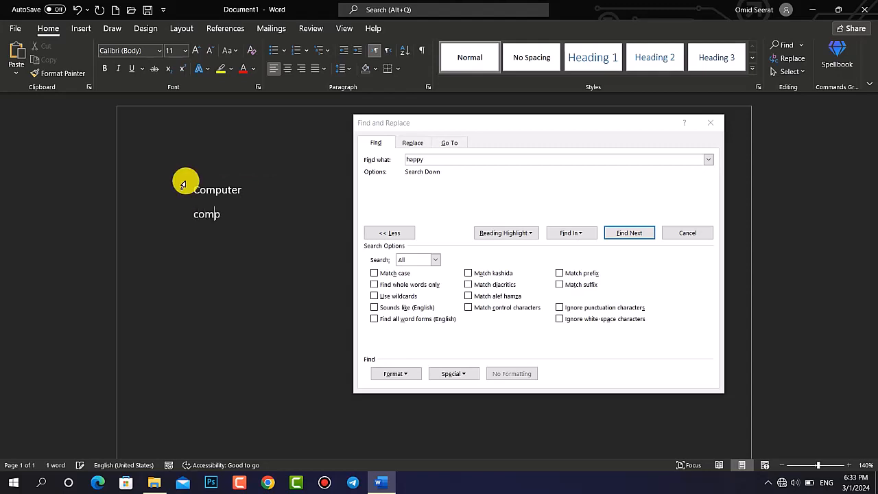
pyautogui.write(' ter')
pyautogui.press('Return')
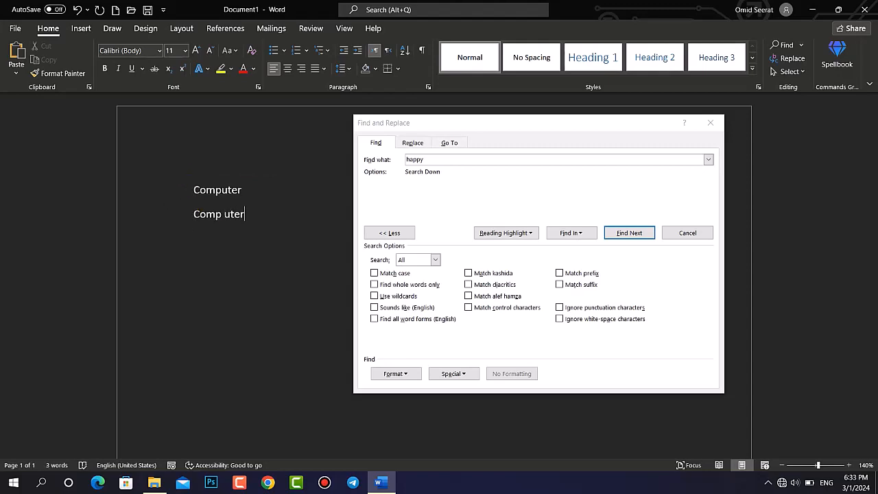
pyautogui.write('compu')
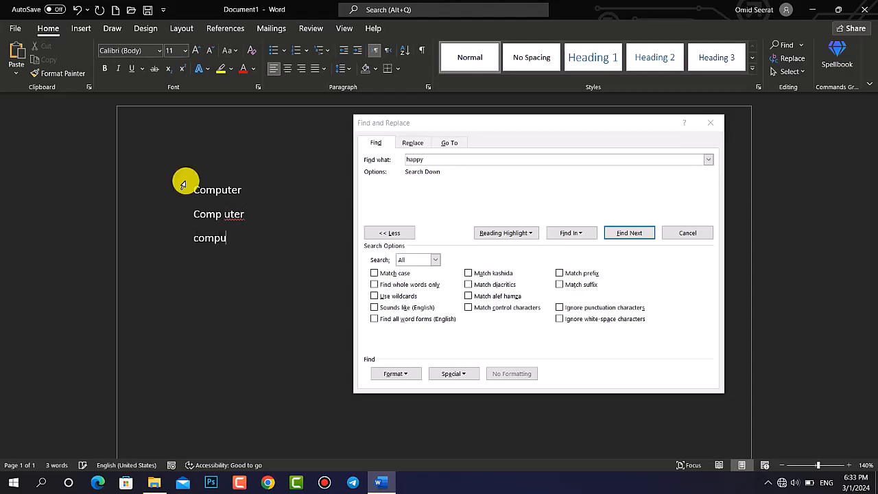
pyautogui.write('.ter')
pyautogui.press('Return')
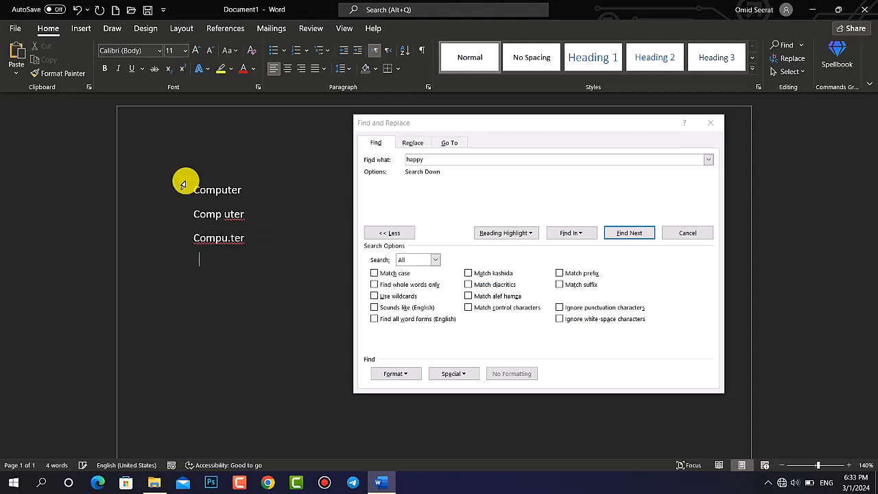
# Step: Search for "computer" with no matching or ignore options enabled and step through the matches until the whole document is searched
pyautogui.click(430, 160)
pyautogui.write('computer')
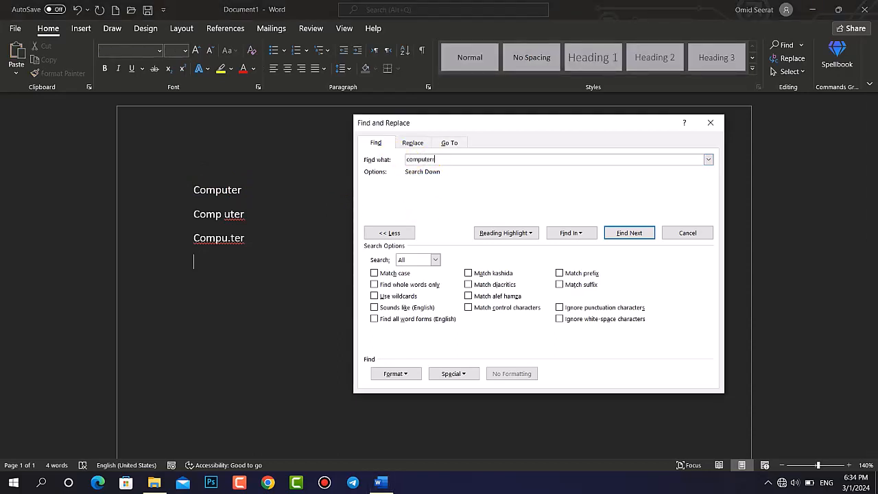
pyautogui.click(633, 234)
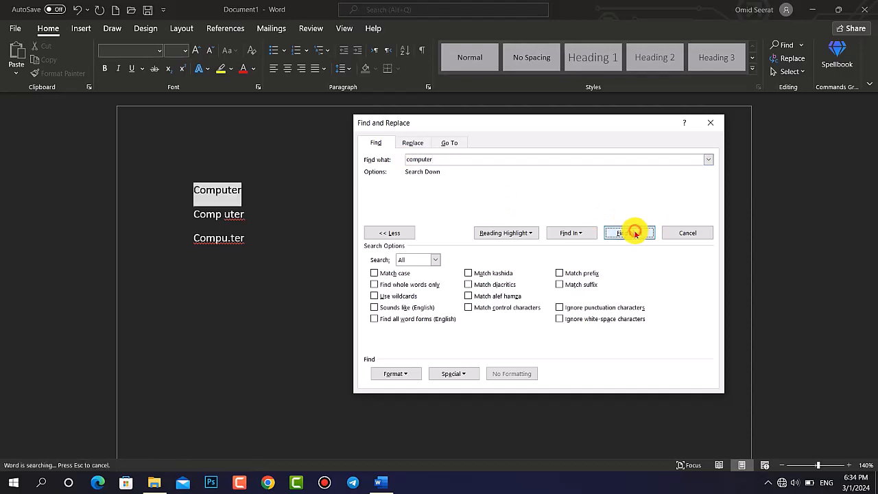
pyautogui.click(635, 234)
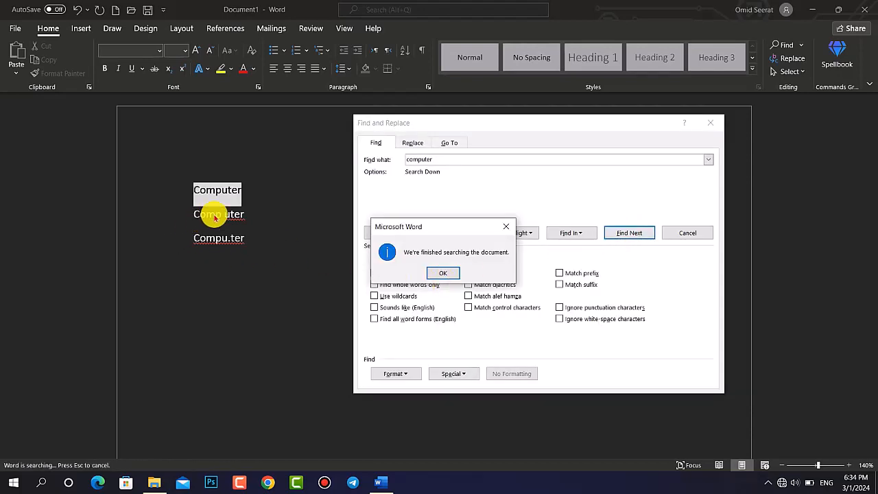
pyautogui.click(443, 273)
pyautogui.scroll(3, 223, 163)
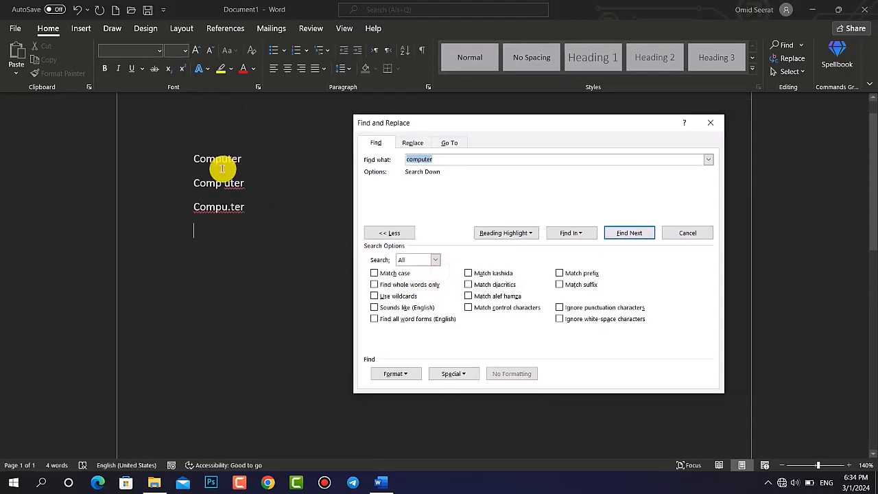
pyautogui.click(220, 192)
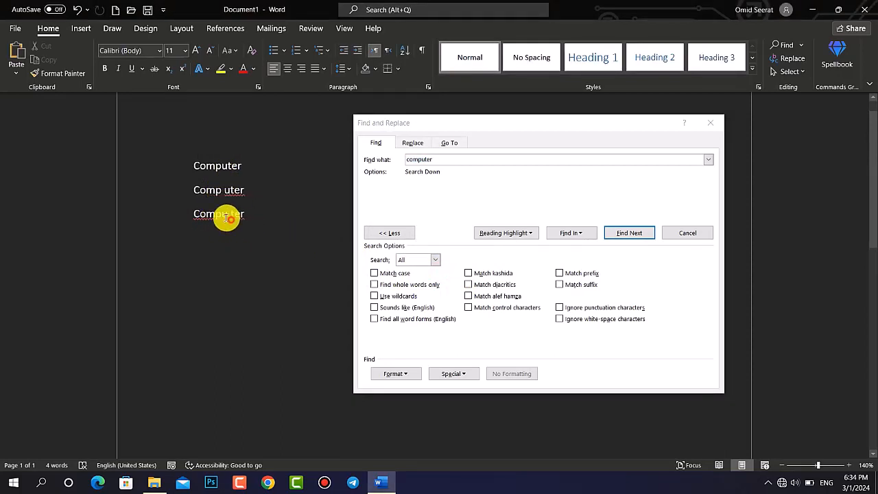
pyautogui.moveTo(230, 218); pyautogui.dragTo(223, 219)
pyautogui.click(231, 220)
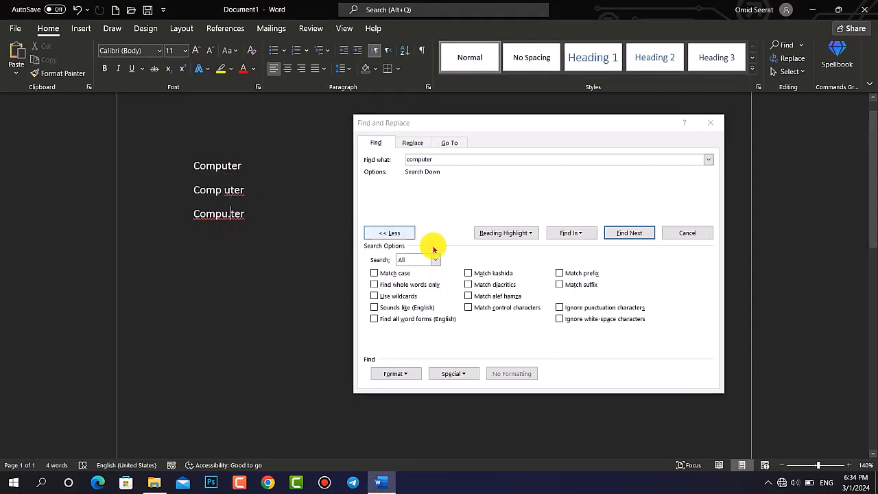
# Step: Search for "computer" with Ignore punctuation characters and Ignore white-space characters enabled, stepping through the matches to the third line
pyautogui.click(580, 309)
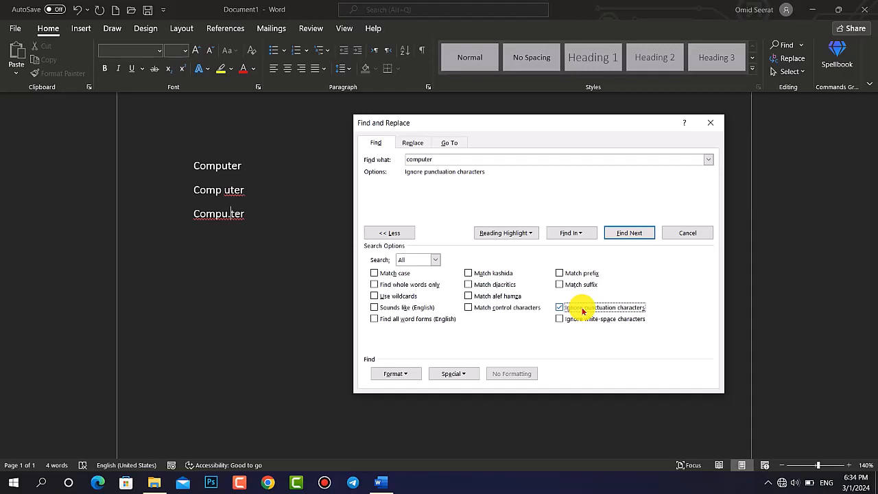
pyautogui.click(584, 320)
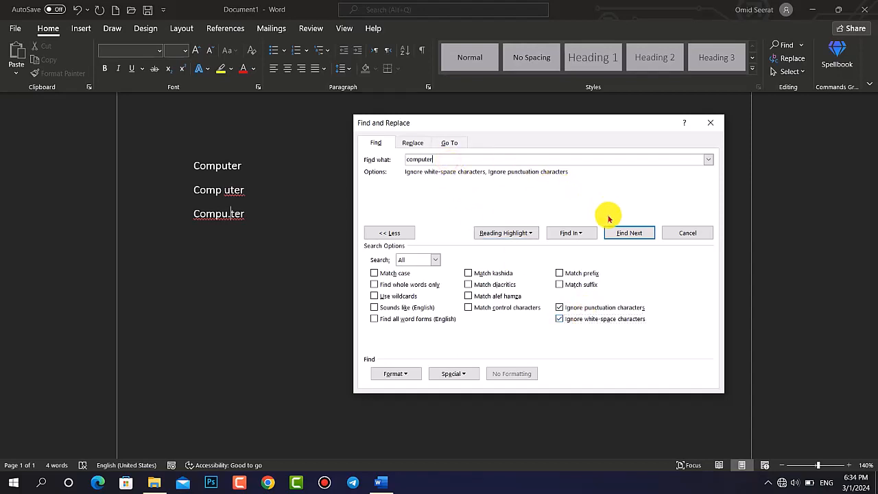
pyautogui.click(620, 234)
pyautogui.click(619, 233)
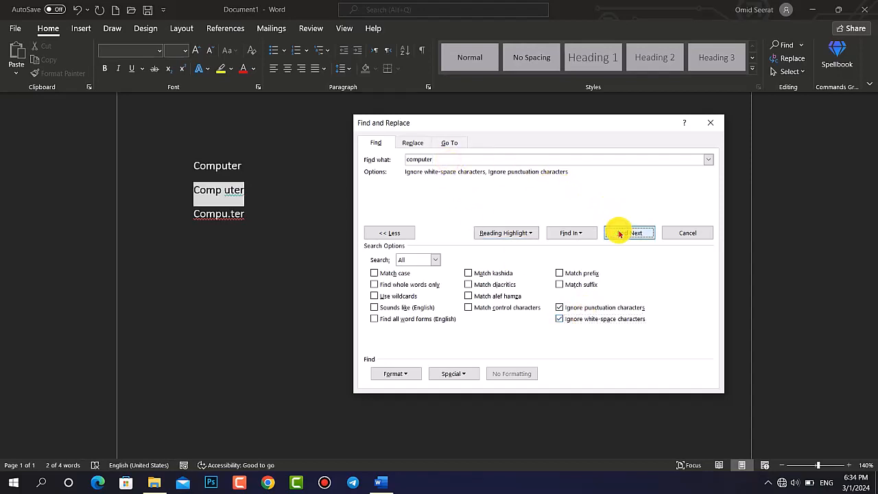
pyautogui.click(619, 233)
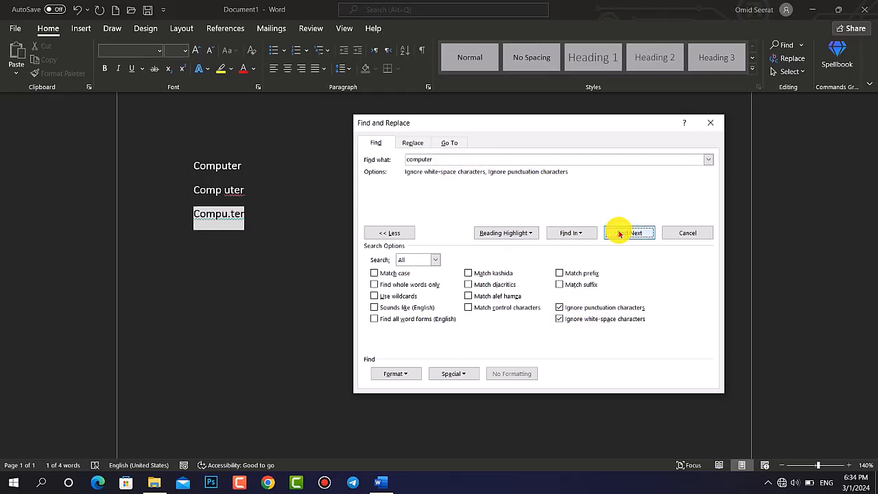
pyautogui.click(230, 216)
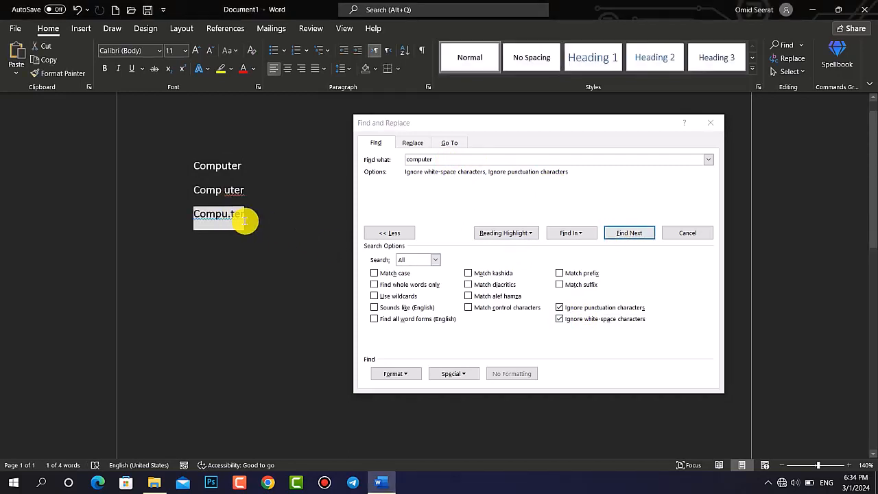
# Step: Clear both ignore options and switch from finding to replacing text
pyautogui.click(564, 308)
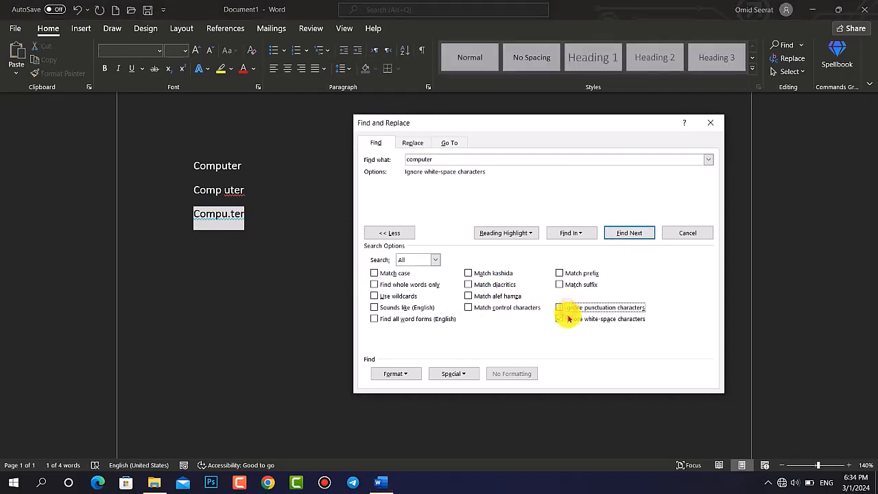
pyautogui.click(563, 319)
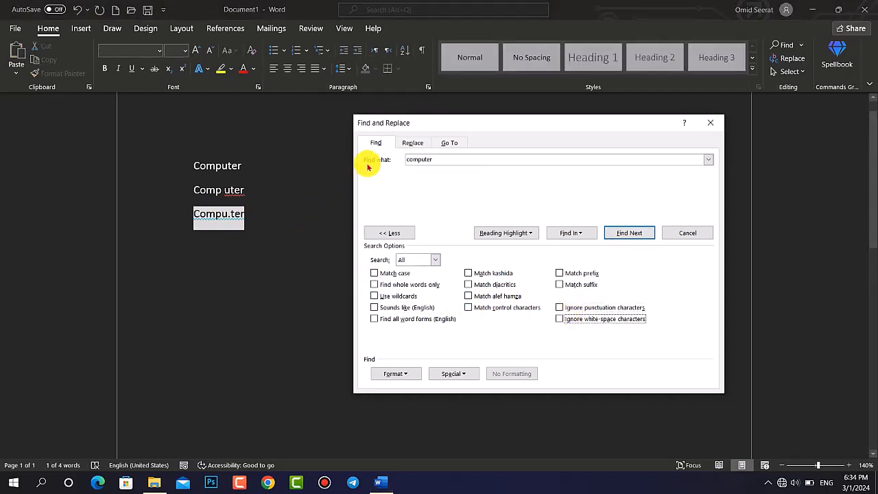
pyautogui.click(411, 143)
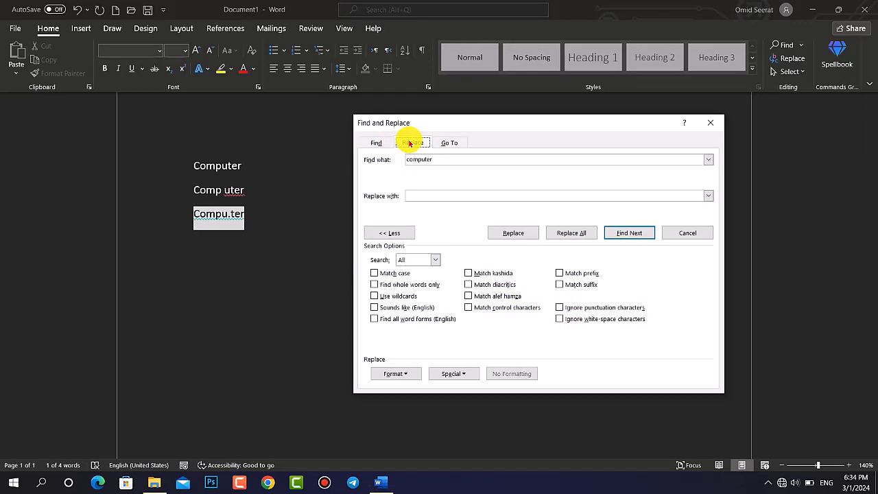
# Step: Rewrite the second sample word, Comp uter, as Computer
pyautogui.click(263, 219)
pyautogui.click(252, 189)
pyautogui.moveTo(251, 189); pyautogui.dragTo(158, 194)
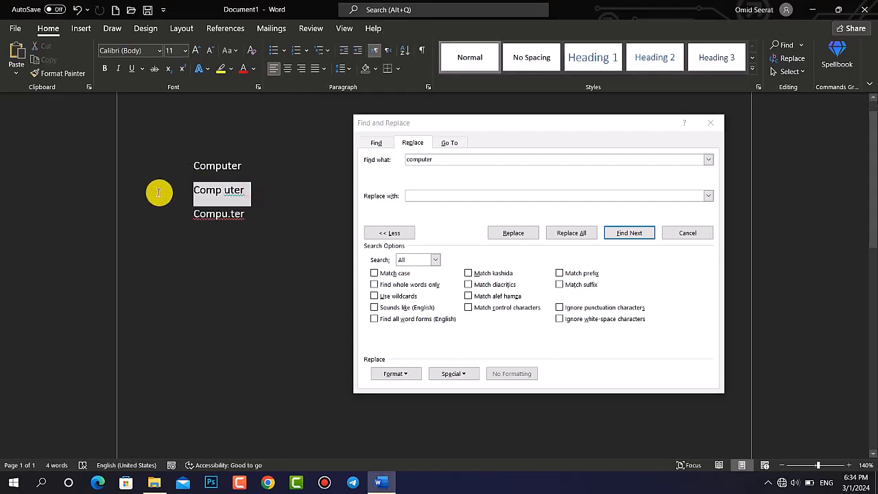
pyautogui.write('computer')
pyautogui.press('Return')
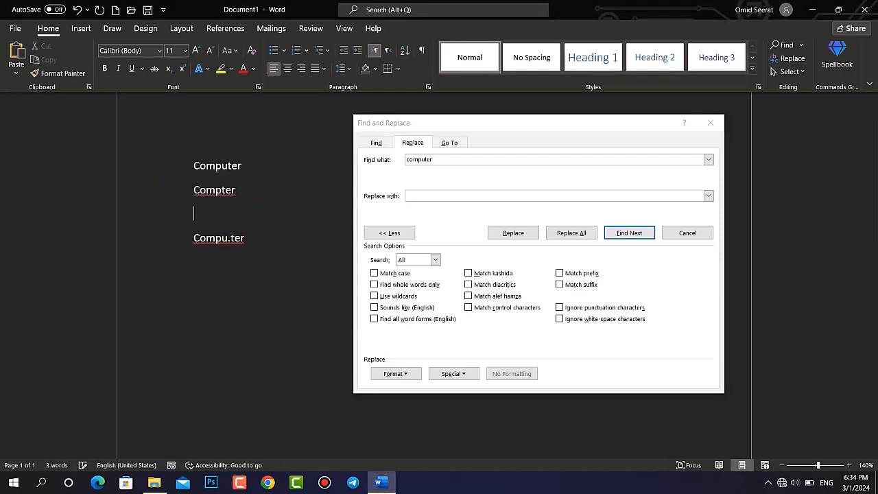
pyautogui.press('BackSpace')
pyautogui.press('BackSpace')
pyautogui.press('BackSpace')
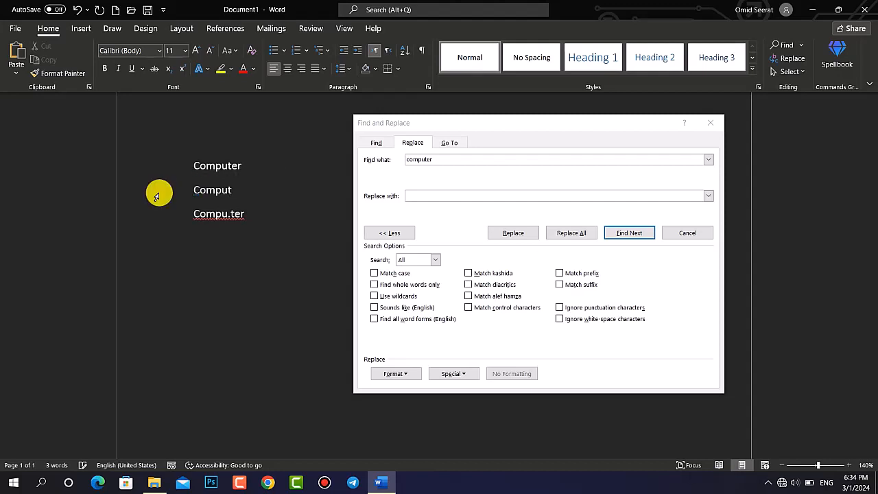
pyautogui.write('er')
pyautogui.press('Return')
# Step: Rewrite the third sample word, Compu.ter, as Computer
pyautogui.moveTo(246, 238); pyautogui.dragTo(195, 230)
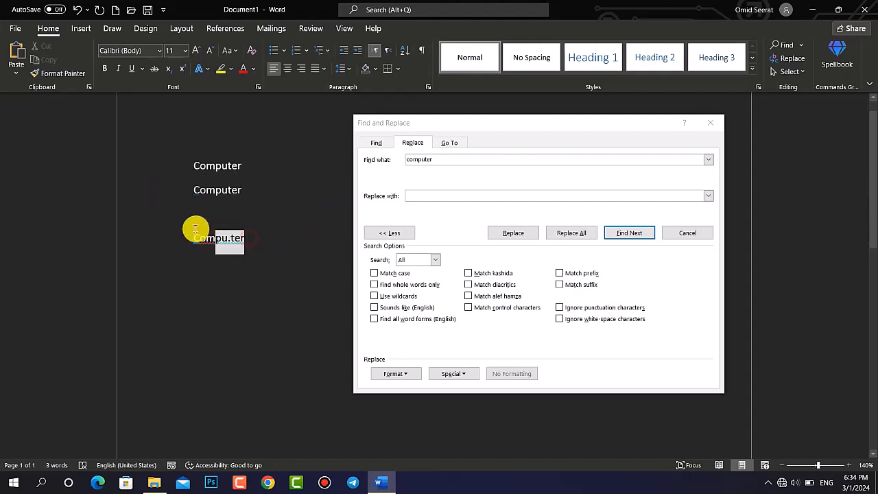
pyautogui.write('comp')
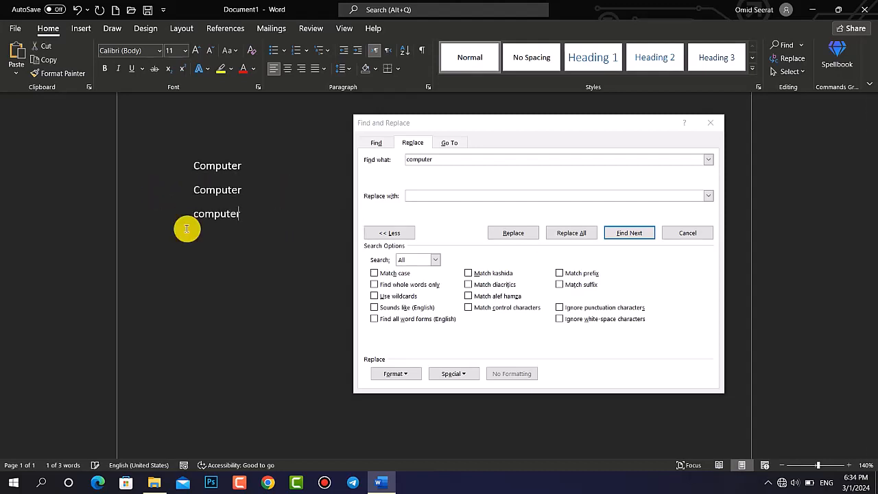
pyautogui.write('uter')
pyautogui.press('Return')
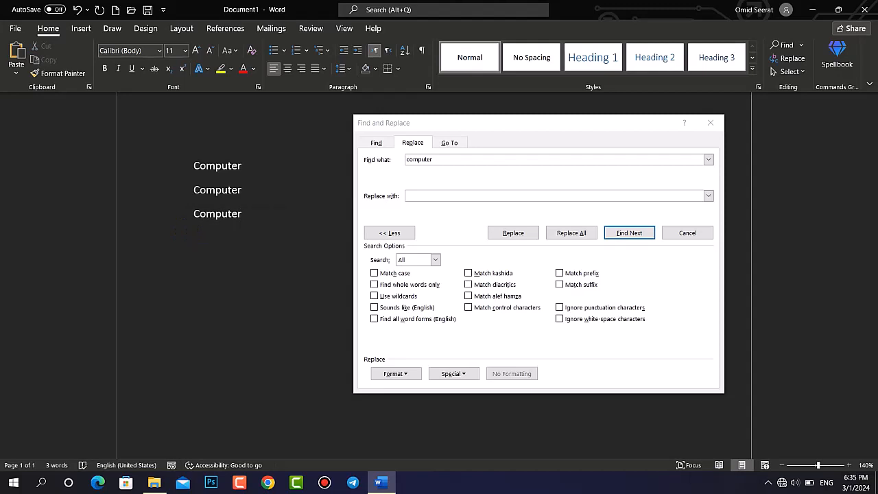
# Step: Replace the three Computer lines with the same sample first name on three separate lines
pyautogui.moveTo(247, 192); pyautogui.dragTo(167, 163)
pyautogui.moveTo(231, 212); pyautogui.dragTo(168, 175)
pyautogui.write('Ahm')
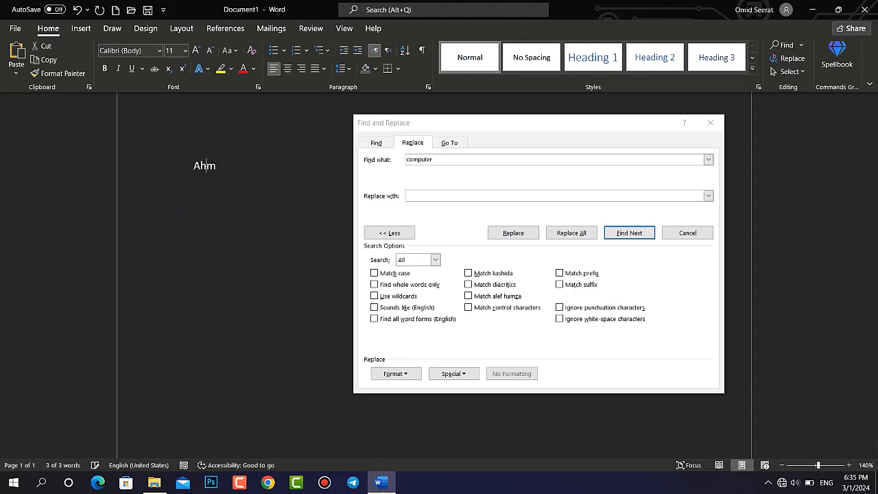
pyautogui.write('ad Ahmad AHm')
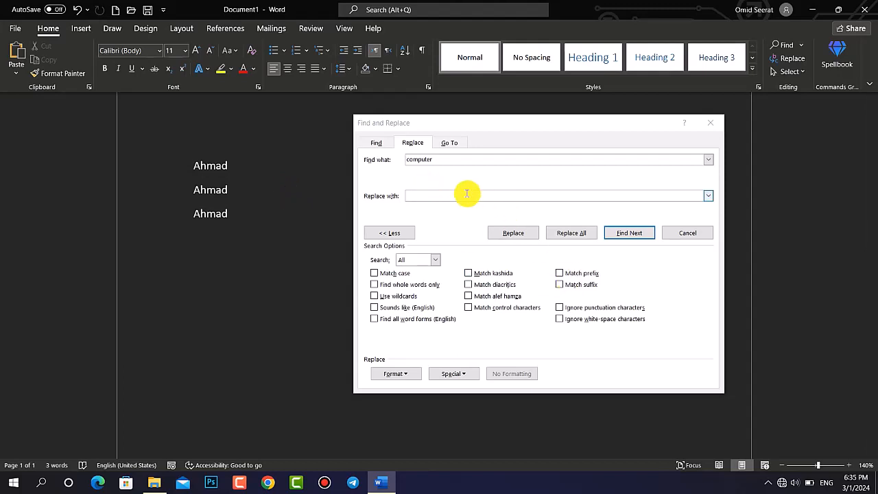
# Step: Replace all occurrences of the sample first name in the document with a different first name
pyautogui.click(442, 158)
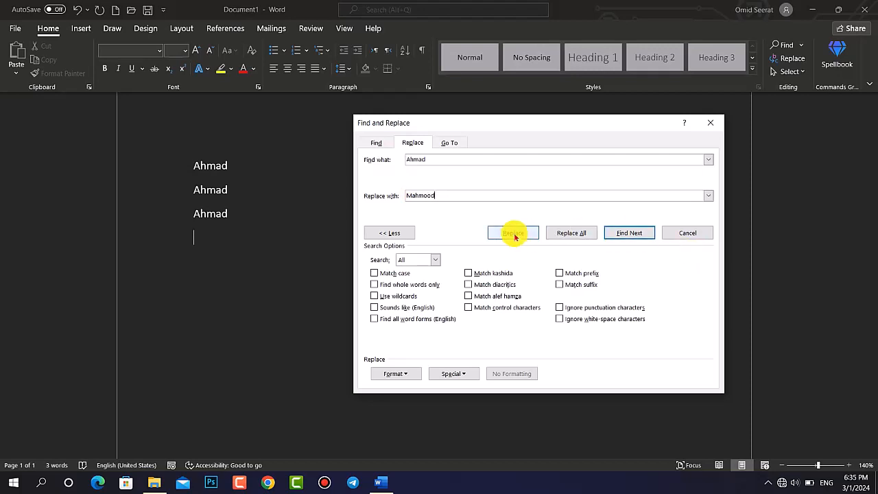
pyautogui.click(566, 233)
pyautogui.click(446, 271)
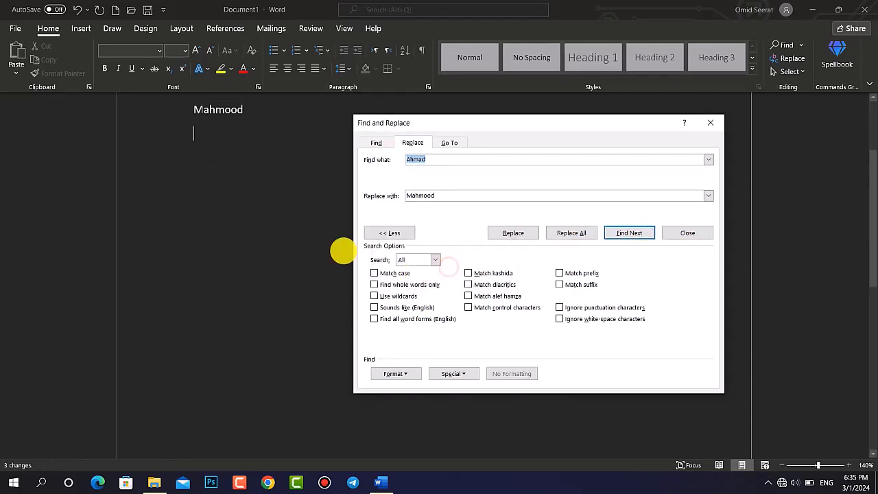
pyautogui.scroll(3, 205, 144)
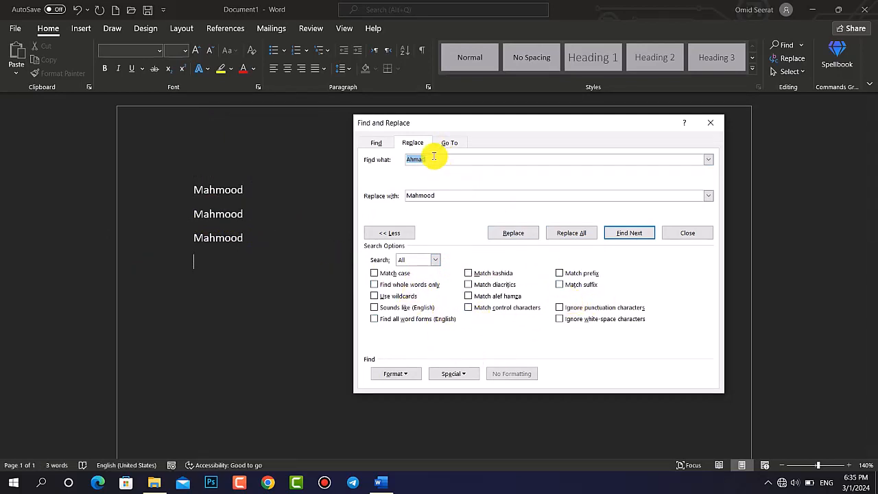
# Step: Examine the Go To options for Page, Section, Line, Bookmark and Comment, and close Find and Replace
pyautogui.click(449, 143)
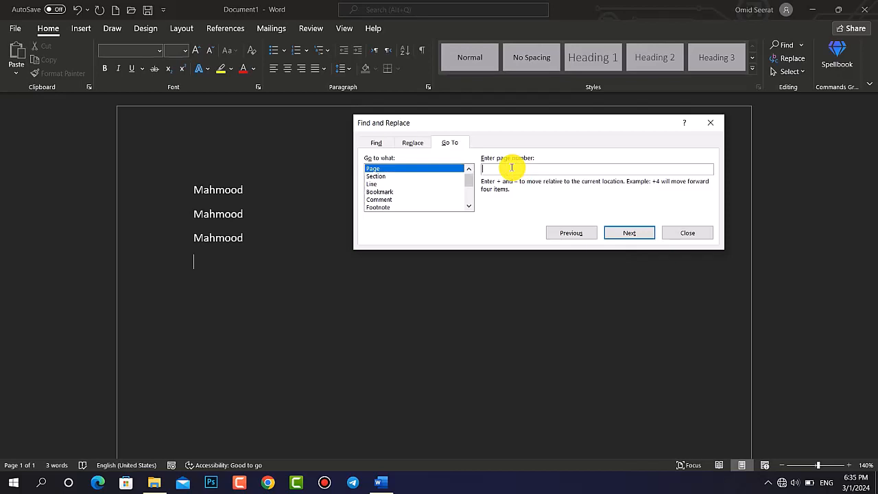
pyautogui.click(378, 175)
pyautogui.click(379, 184)
pyautogui.click(380, 191)
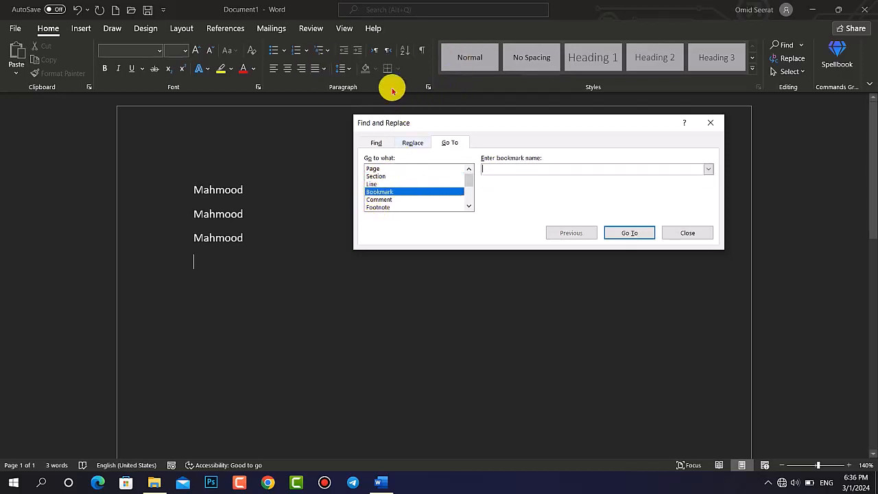
pyautogui.click(388, 199)
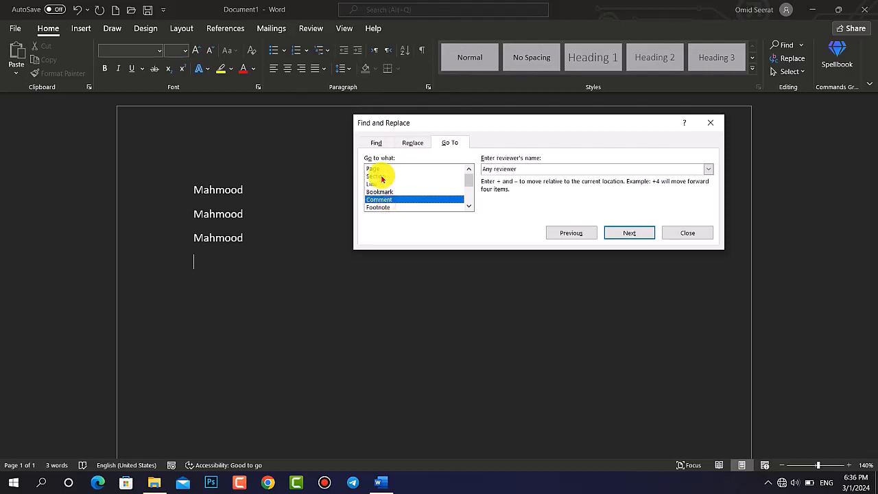
pyautogui.click(678, 232)
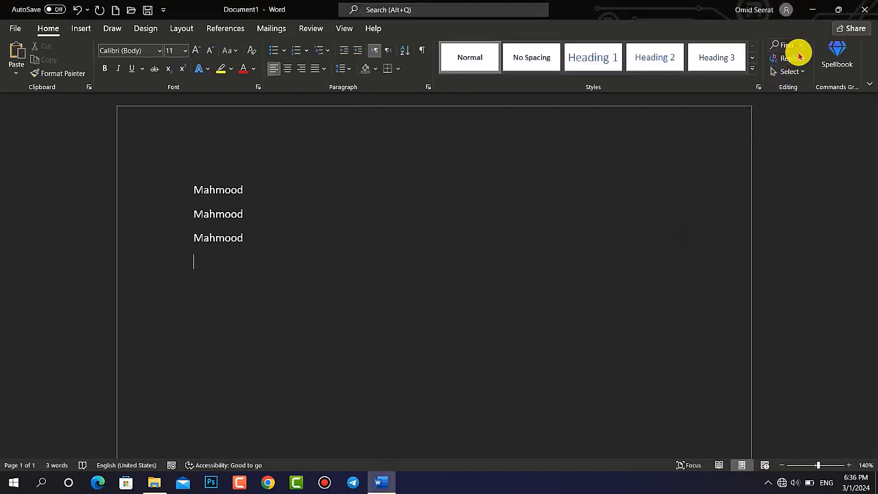
# Step: Select all the text in the document and delete it
pyautogui.click(804, 74)
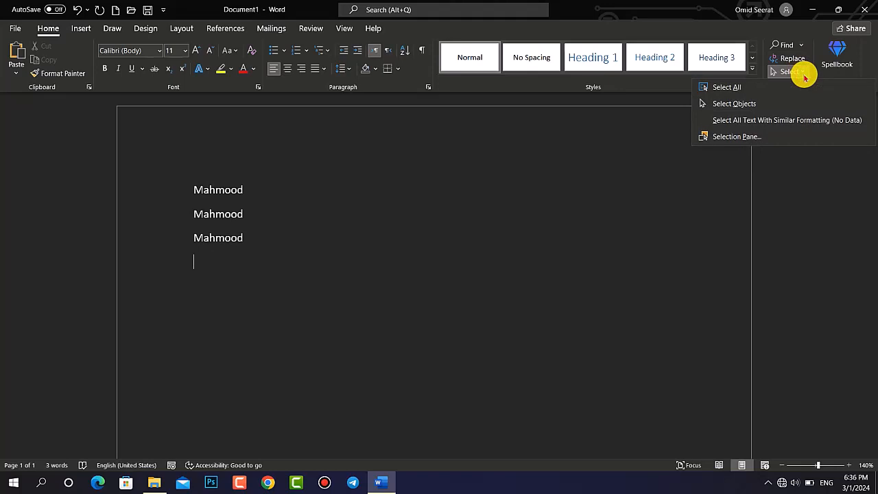
pyautogui.click(737, 85)
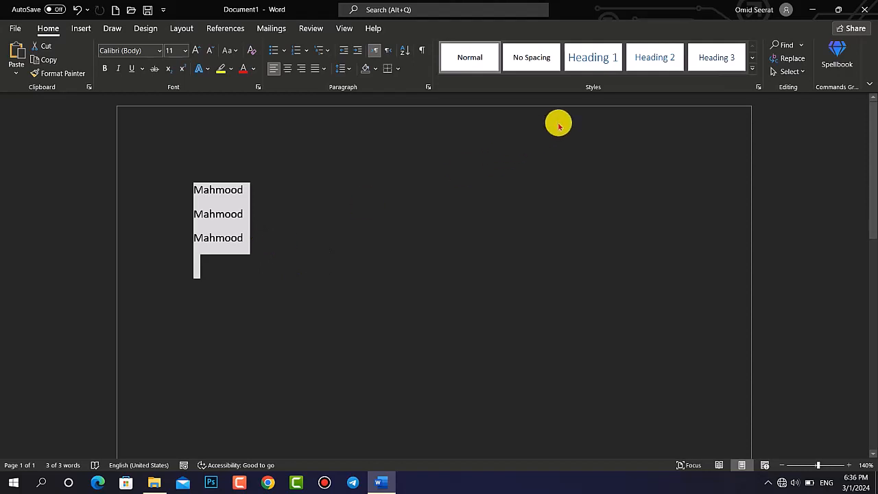
pyautogui.click(791, 72)
pyautogui.click(768, 92)
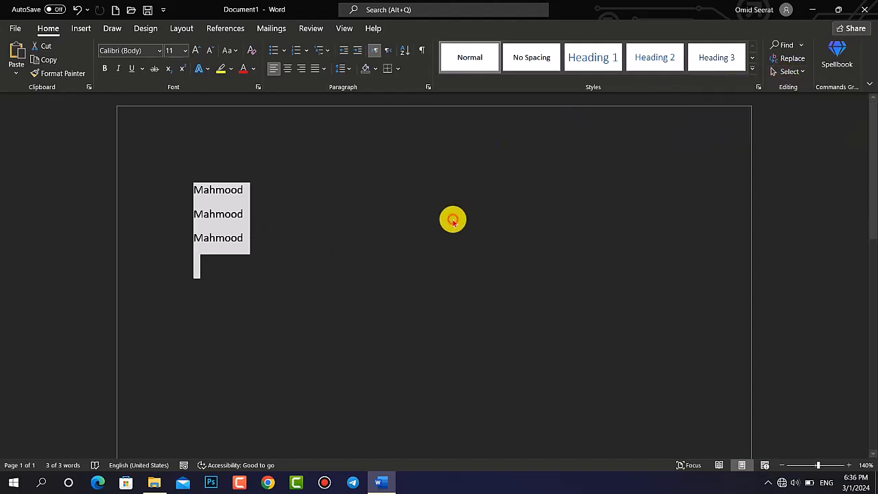
pyautogui.press('Delete')
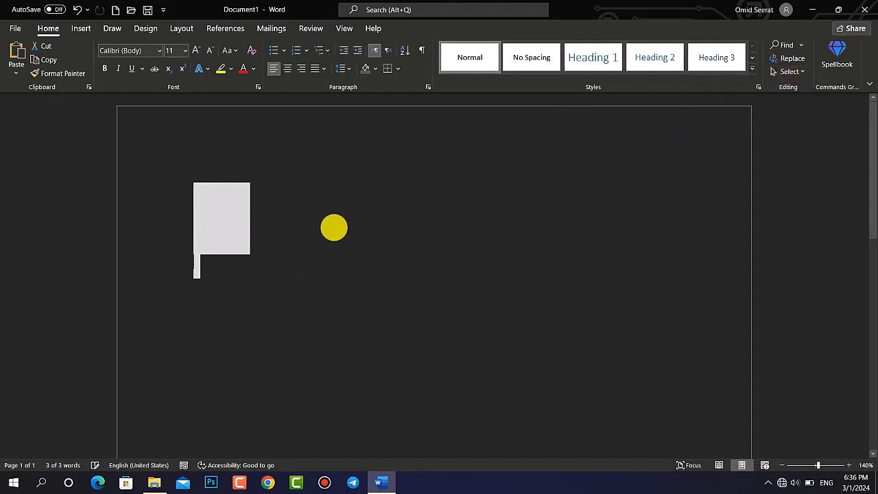
# Step: Draw a rectangle about 1.4 by 1.7 inches and, to its right, a rounded rectangle about 2 by 2.3 inches
pyautogui.click(790, 72)
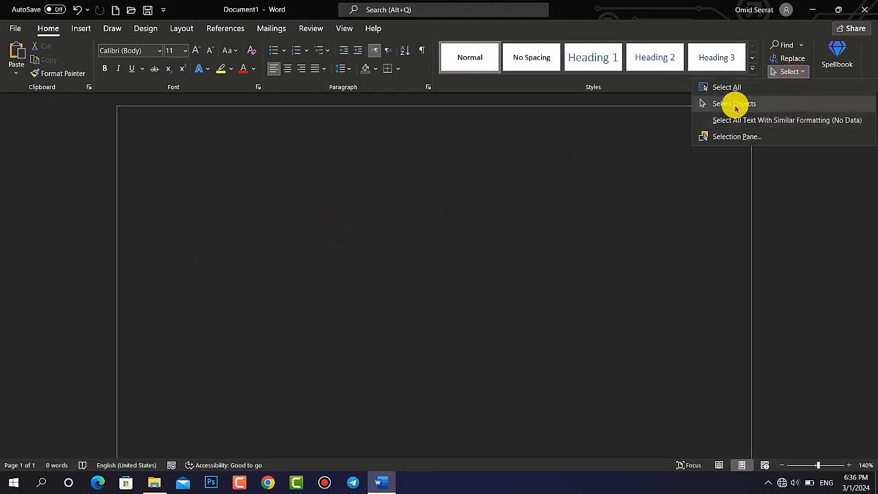
pyautogui.click(82, 28)
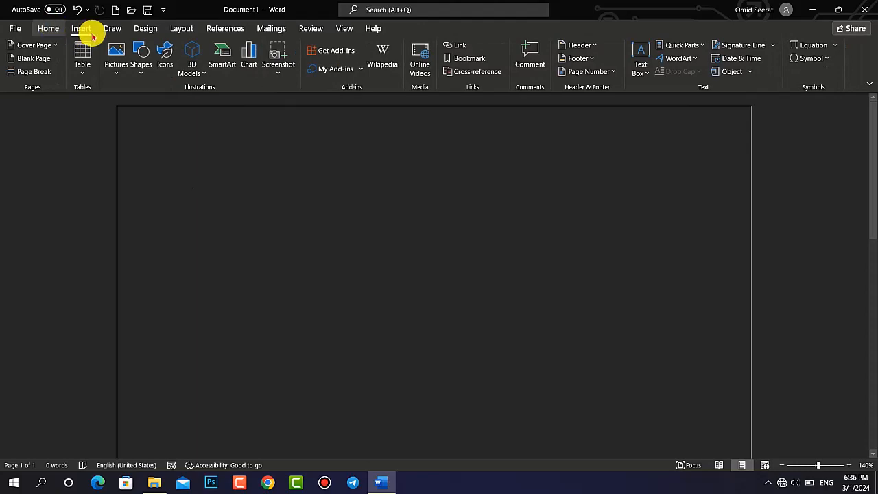
pyautogui.click(142, 69)
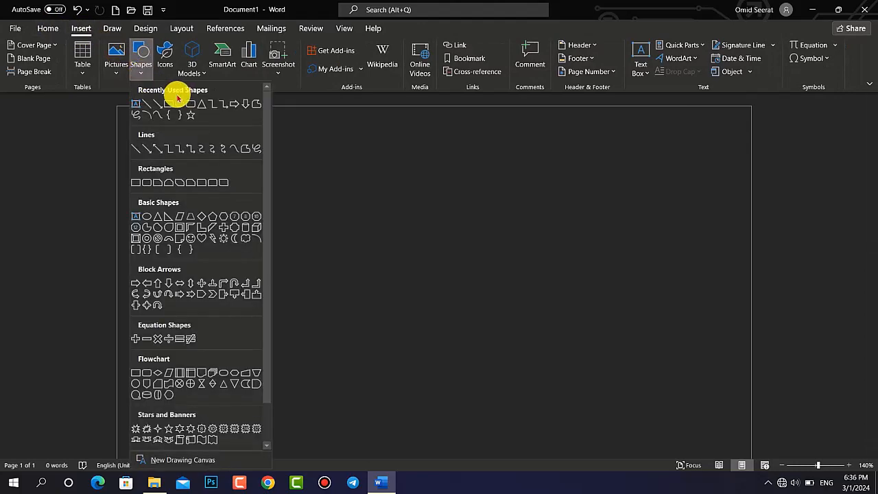
pyautogui.click(168, 103)
pyautogui.moveTo(211, 198); pyautogui.dragTo(319, 327)
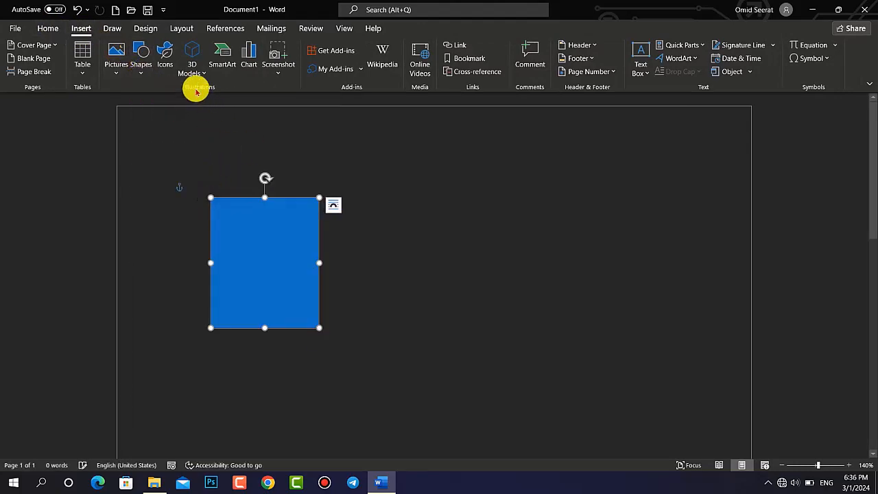
pyautogui.click(65, 46)
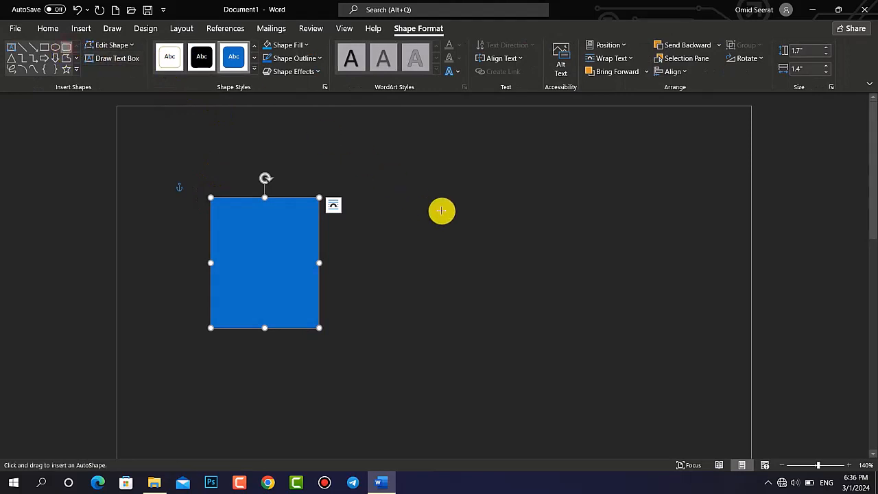
pyautogui.moveTo(446, 202); pyautogui.dragTo(592, 362)
# Step: Draw a down arrow about 2 inches wide and 2.1 inches high below the two rectangles
pyautogui.scroll(-4, 339, 222)
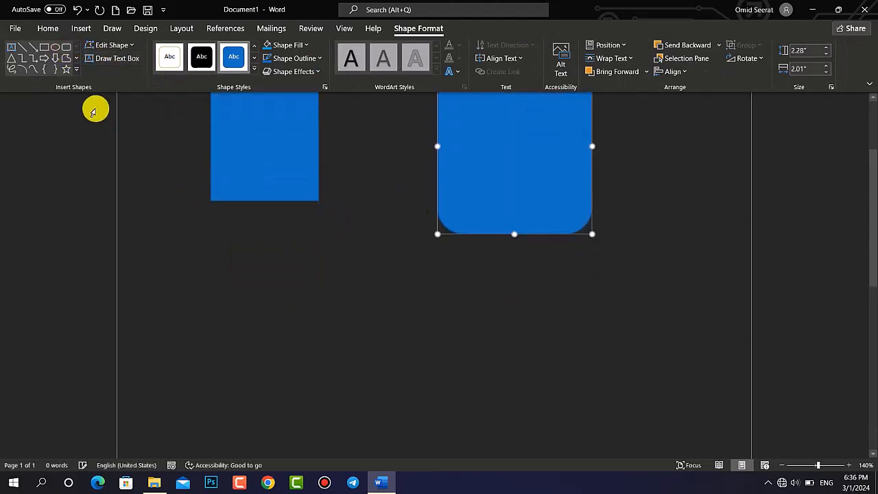
pyautogui.click(55, 57)
pyautogui.moveTo(245, 250); pyautogui.dragTo(402, 384)
pyautogui.scroll(4, 400, 265)
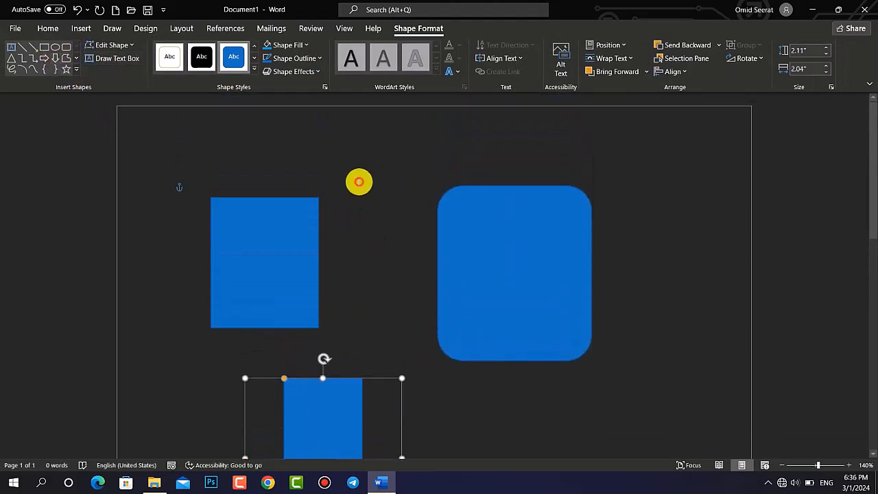
# Step: Generate sample paragraphs at the start of the document with =rand()
pyautogui.click(271, 164)
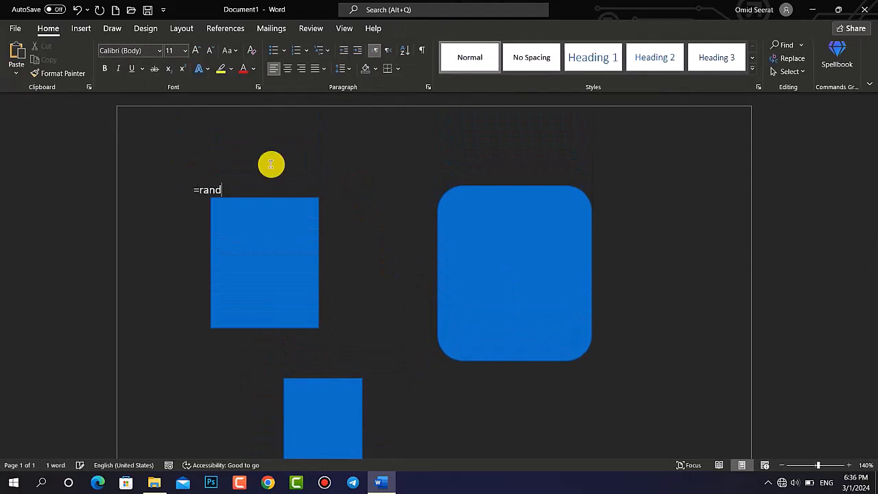
pyautogui.write('=rand()')
pyautogui.press('Return')
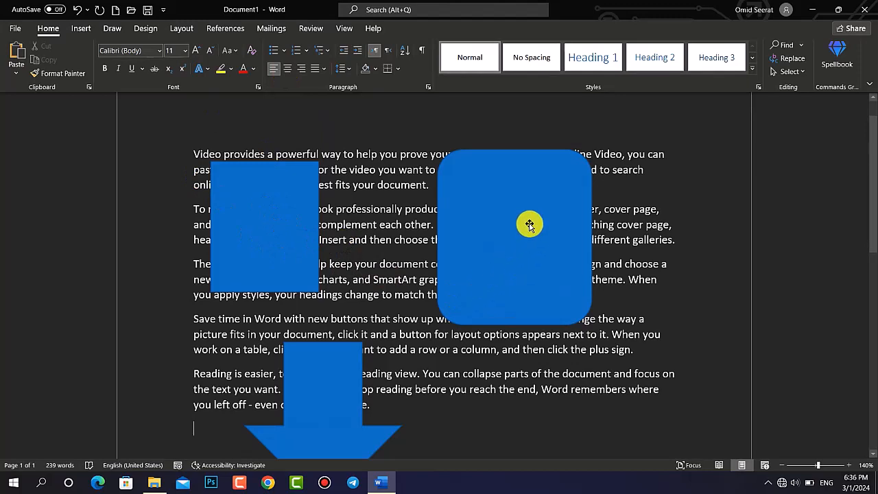
# Step: Turn on Select Objects, box-select the rectangle and the rounded rectangle, and move them together slightly down and to the left
pyautogui.click(789, 72)
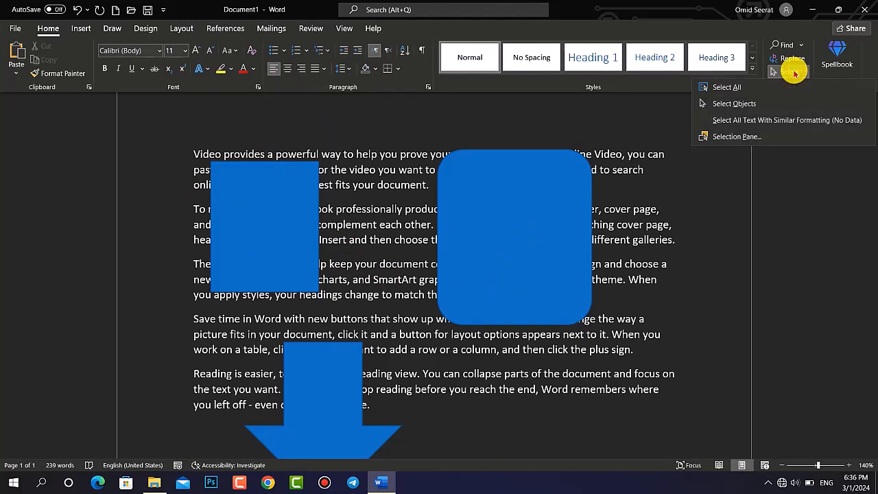
pyautogui.click(749, 104)
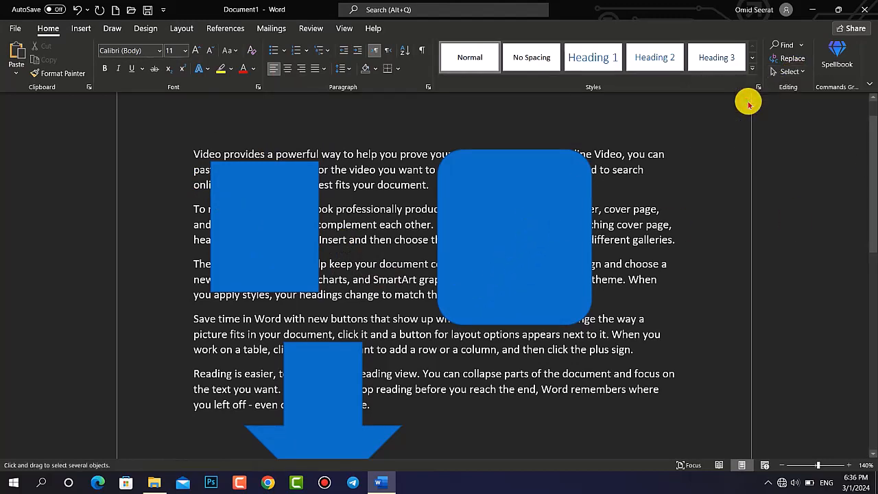
pyautogui.moveTo(170, 113); pyautogui.dragTo(721, 473)
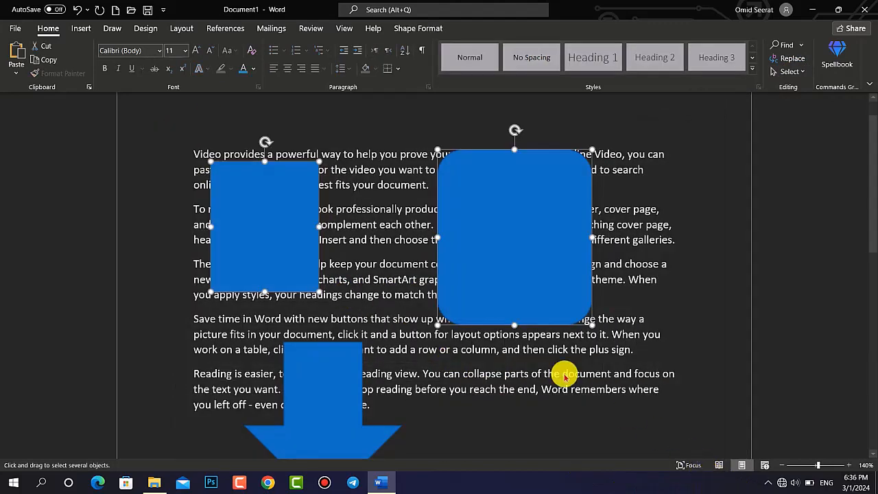
pyautogui.moveTo(483, 227); pyautogui.dragTo(511, 245)
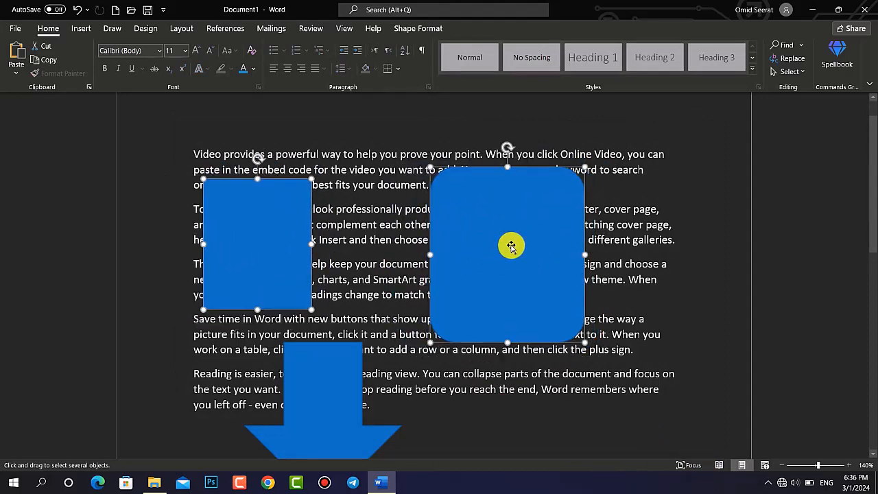
# Step: Box-select the rectangle, rounded rectangle and down arrow, and move all three together slightly
pyautogui.keyDown('ctrl'); pyautogui.scroll(-5, 474, 217); pyautogui.keyUp('ctrl')
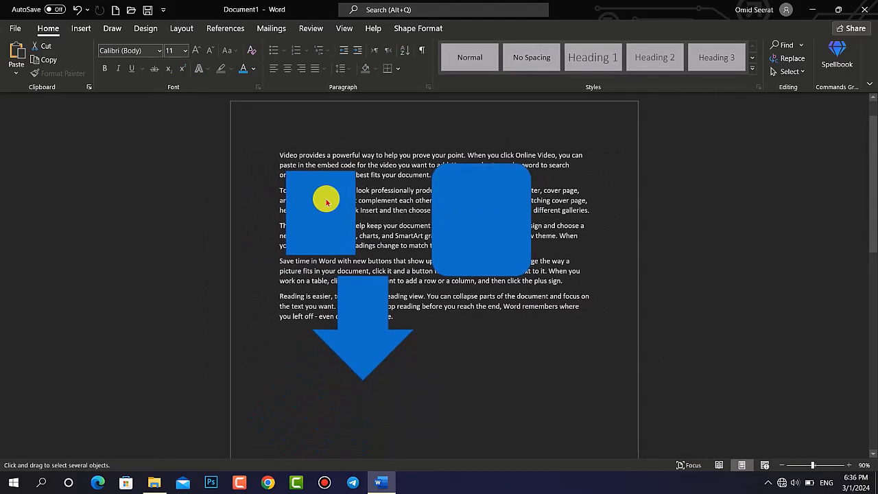
pyautogui.moveTo(259, 131); pyautogui.dragTo(583, 441)
pyautogui.moveTo(511, 242); pyautogui.dragTo(491, 233)
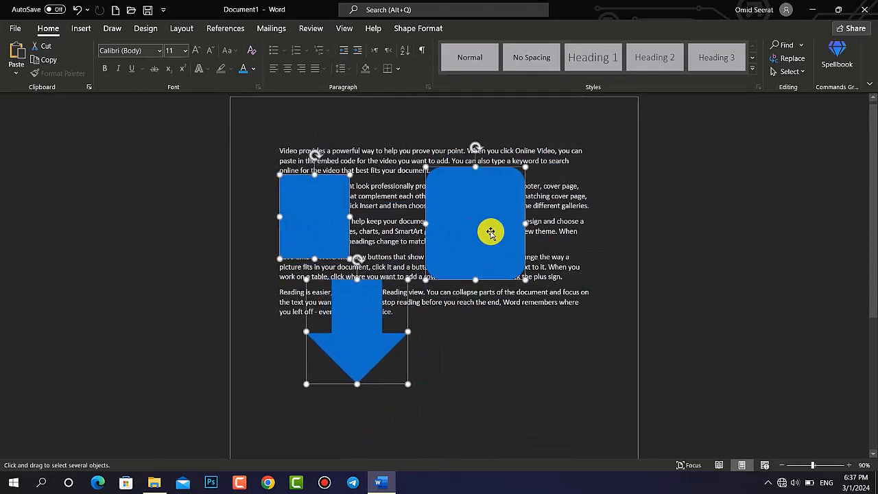
# Step: List the document's shapes in the Selection Pane, then hide all of them and show them again
pyautogui.click(788, 72)
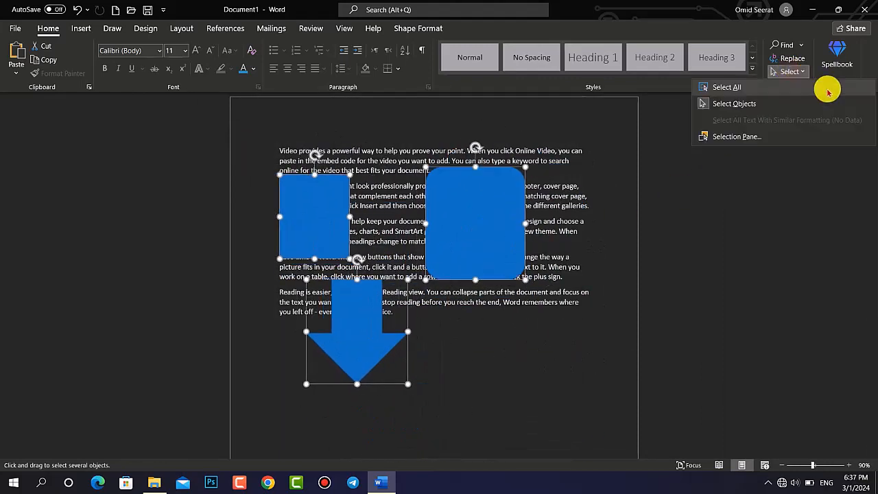
pyautogui.click(726, 136)
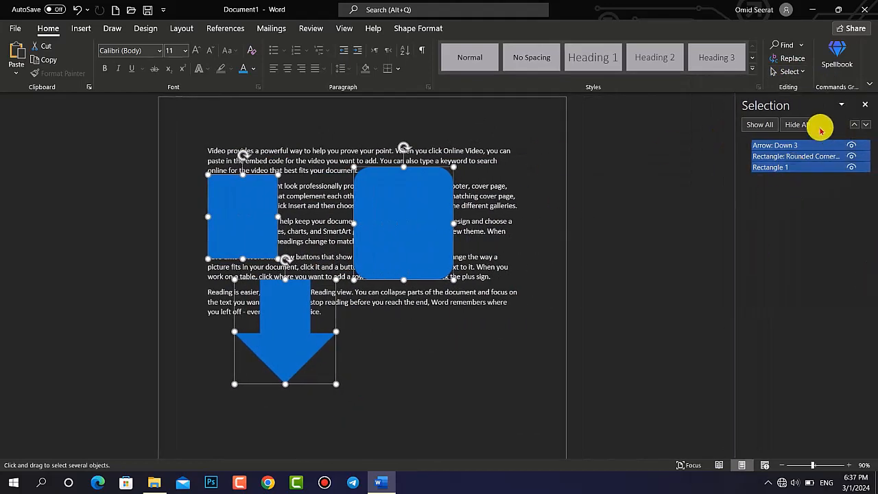
pyautogui.click(819, 126)
pyautogui.click(773, 127)
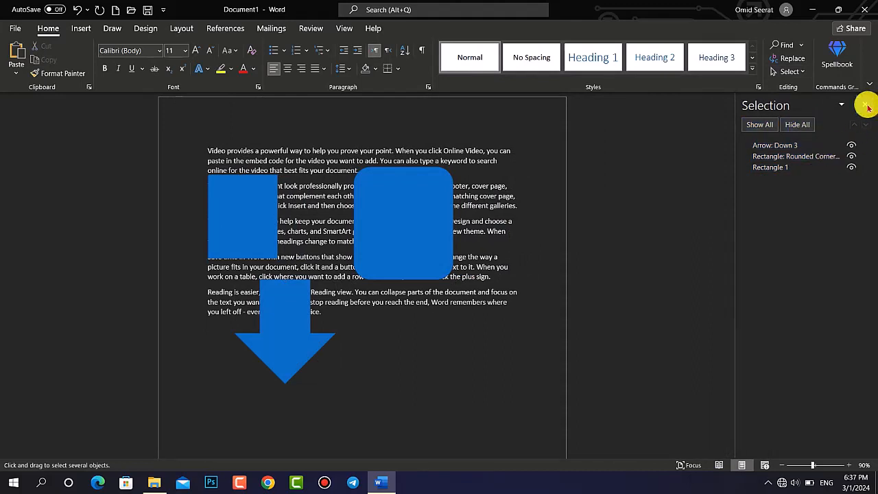
# Step: Hide and show the rectangle, the rounded rectangle and the down arrow individually, and close the Selection Pane
pyautogui.click(846, 172)
pyautogui.click(851, 168)
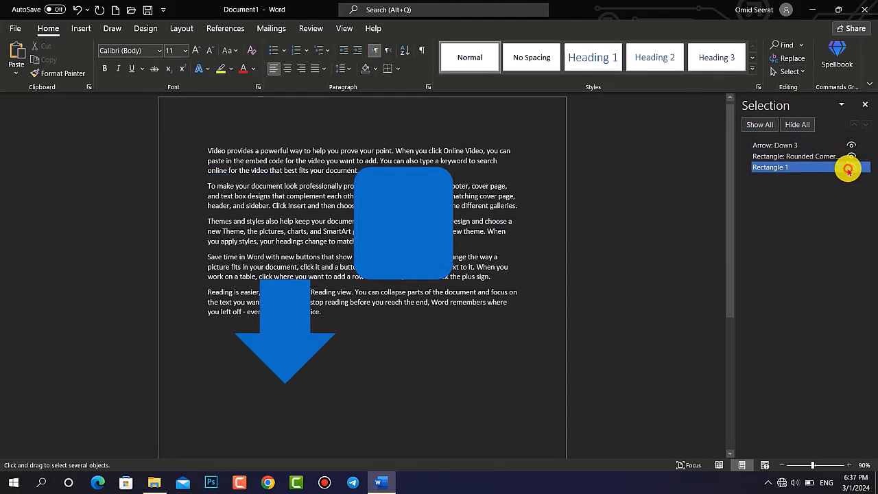
pyautogui.click(851, 167)
pyautogui.click(850, 157)
pyautogui.click(851, 157)
pyautogui.click(850, 157)
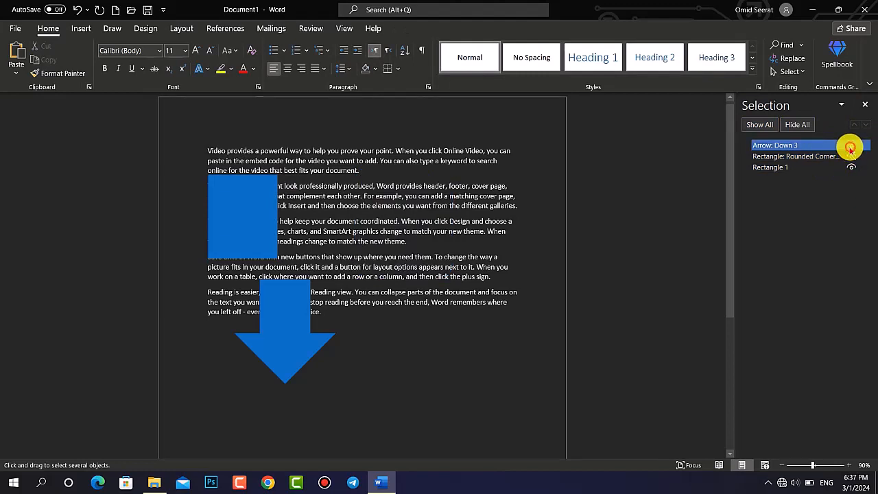
pyautogui.click(851, 145)
pyautogui.click(851, 145)
pyautogui.click(851, 158)
pyautogui.click(865, 105)
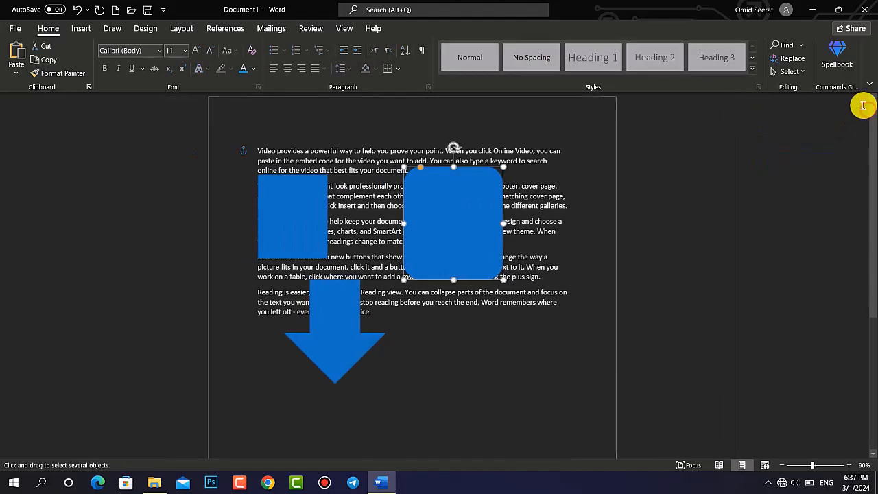
# Step: Delete the rounded rectangle, the rectangle and the down arrow from the page
pyautogui.click(789, 71)
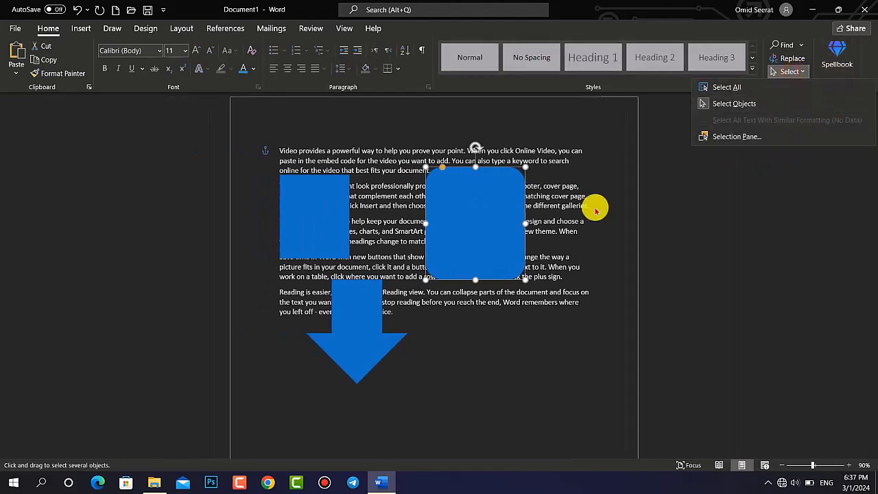
pyautogui.click(464, 227)
pyautogui.press('Delete')
pyautogui.click(332, 206)
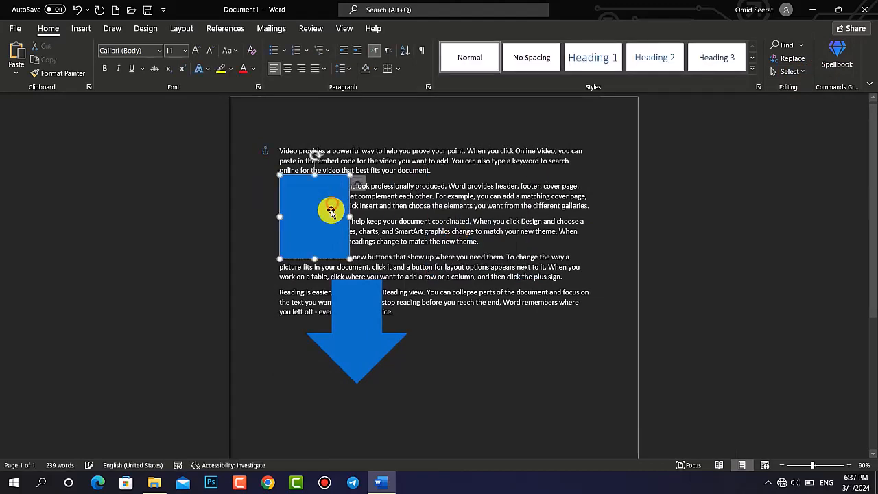
pyautogui.press('Delete')
pyautogui.click(362, 314)
pyautogui.press('Delete')
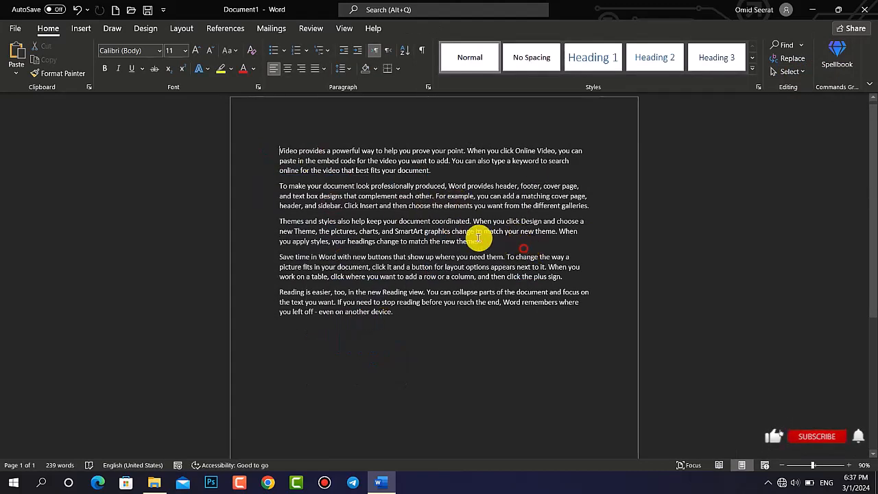
# Step: Colour the text of the third, fifth and first paragraphs red
pyautogui.tripleClick(480, 239)
pyautogui.click(243, 69)
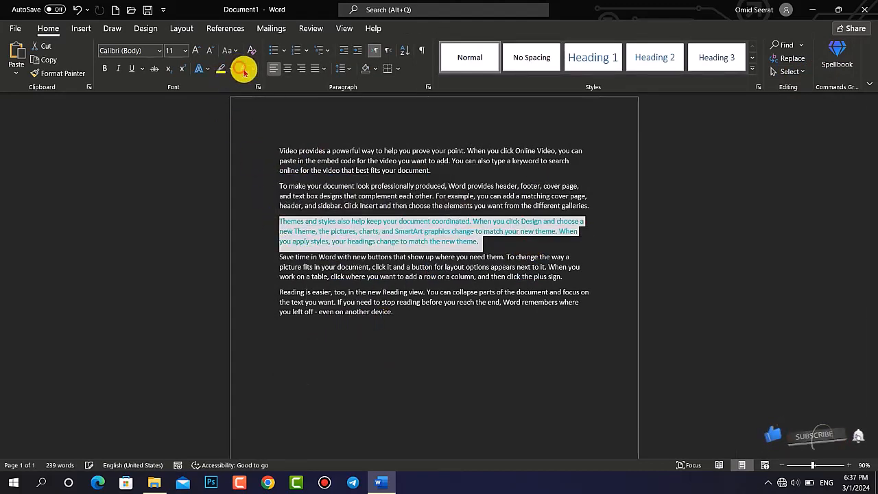
pyautogui.click(407, 323)
pyautogui.tripleClick(345, 310)
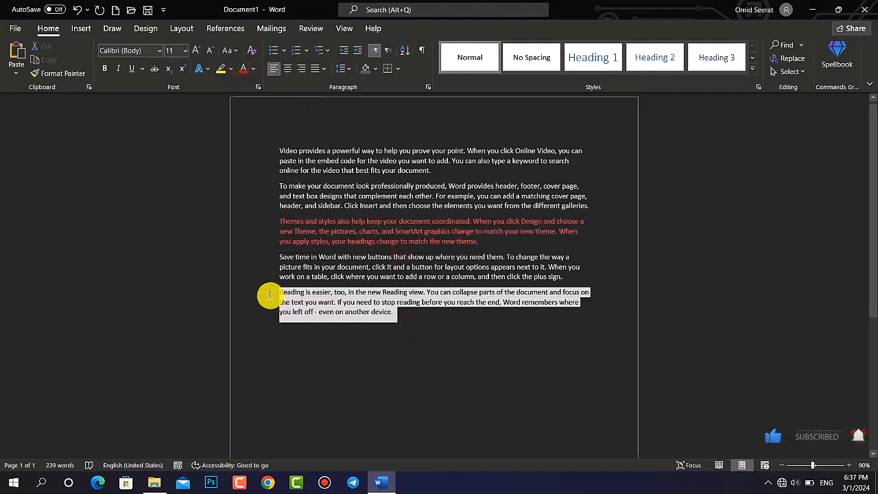
pyautogui.click(244, 70)
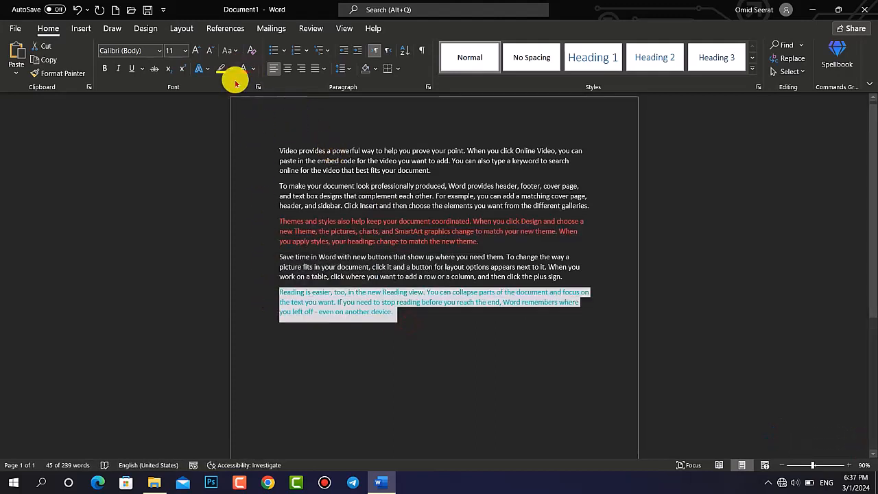
pyautogui.click(368, 181)
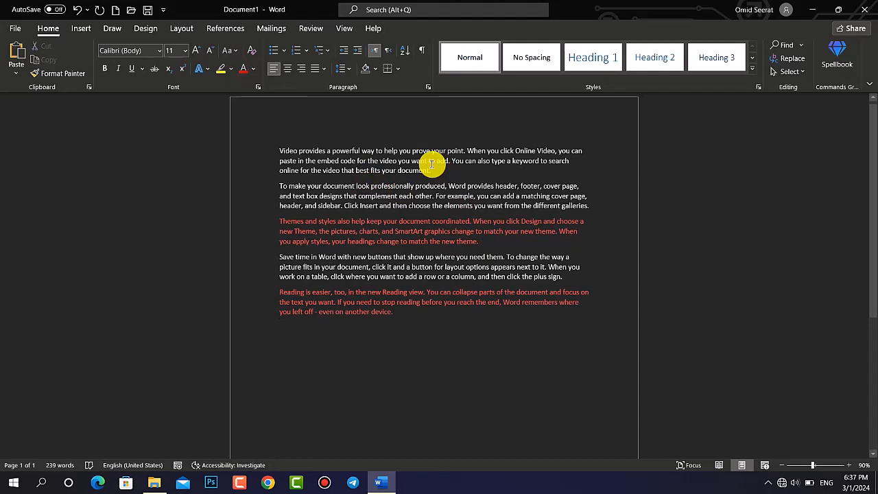
pyautogui.tripleClick(389, 166)
pyautogui.click(245, 68)
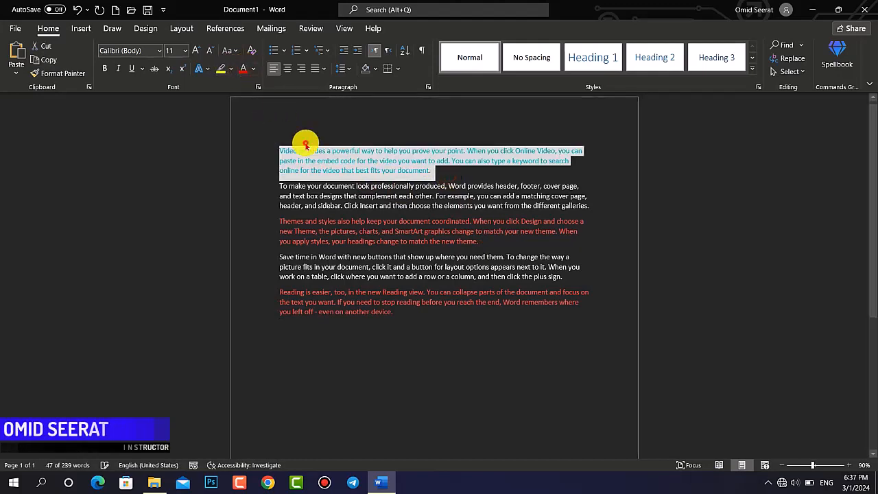
pyautogui.click(396, 189)
# Step: Select paragraphs by hand one at a time, including the red first and third paragraphs, to demonstrate manual selection
pyautogui.moveTo(459, 174); pyautogui.dragTo(294, 148)
pyautogui.moveTo(393, 206); pyautogui.dragTo(312, 189)
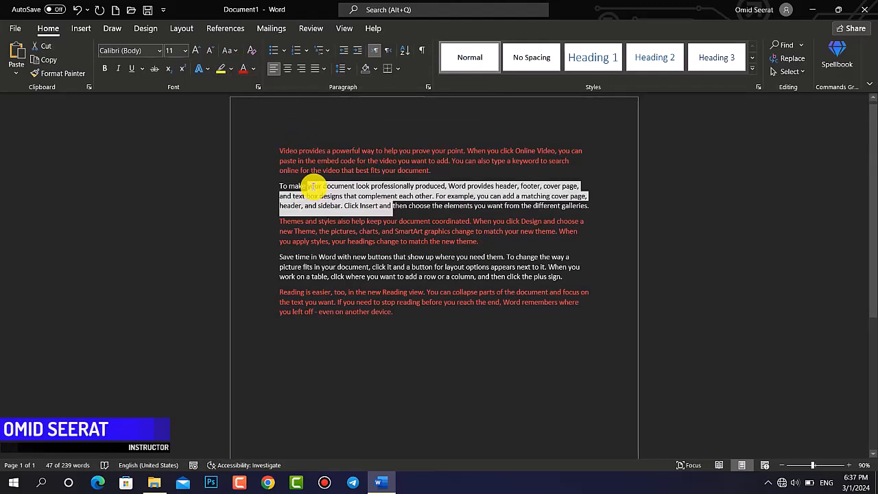
pyautogui.click(456, 241)
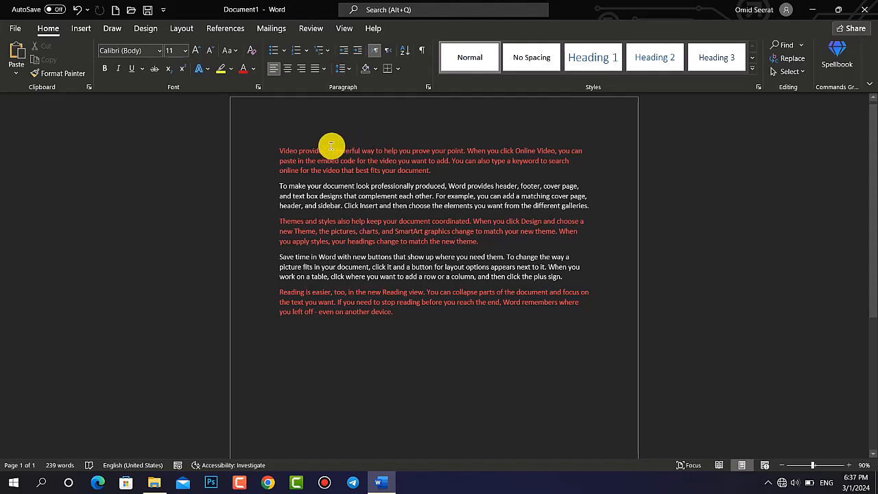
pyautogui.moveTo(278, 148); pyautogui.dragTo(444, 169)
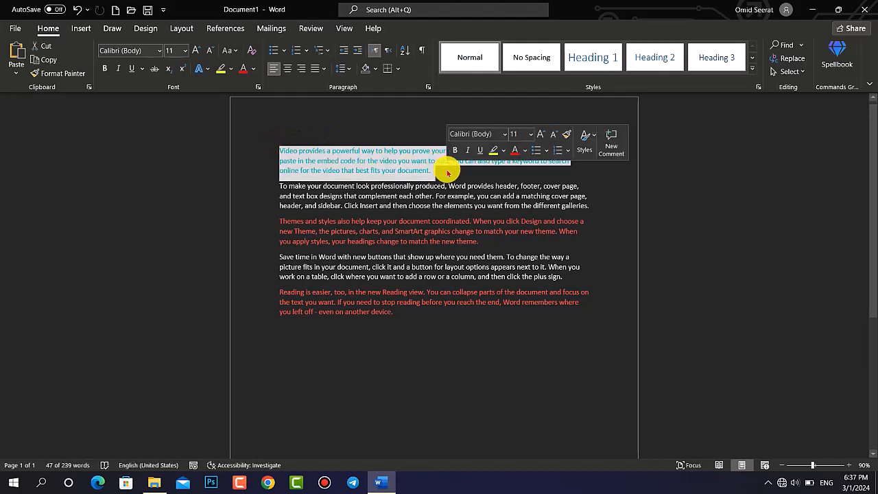
pyautogui.click(297, 149)
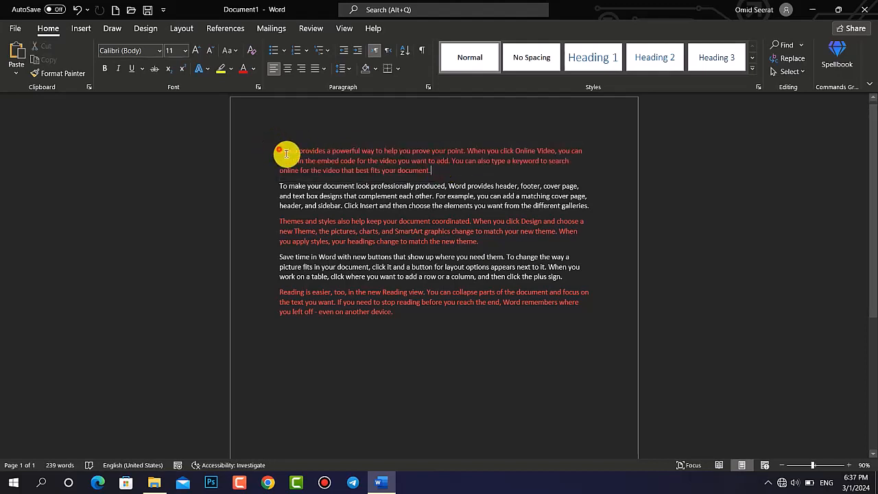
pyautogui.moveTo(279, 152); pyautogui.dragTo(440, 174)
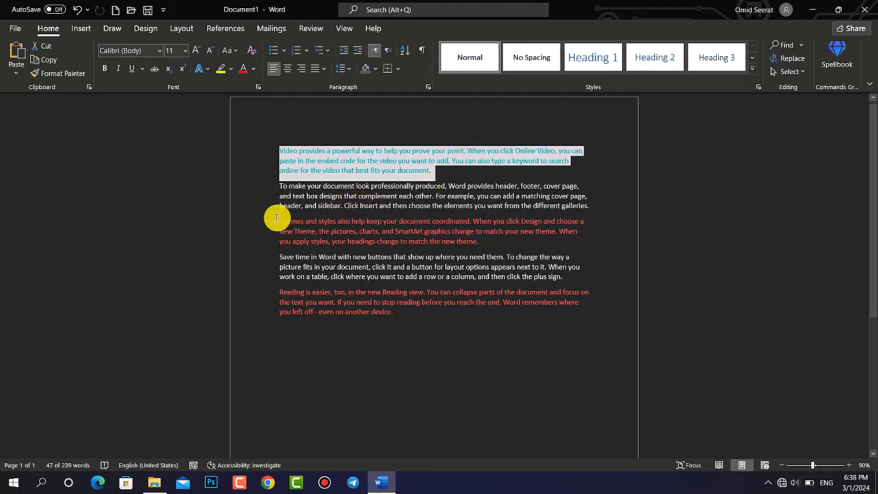
pyautogui.moveTo(278, 221); pyautogui.dragTo(493, 240)
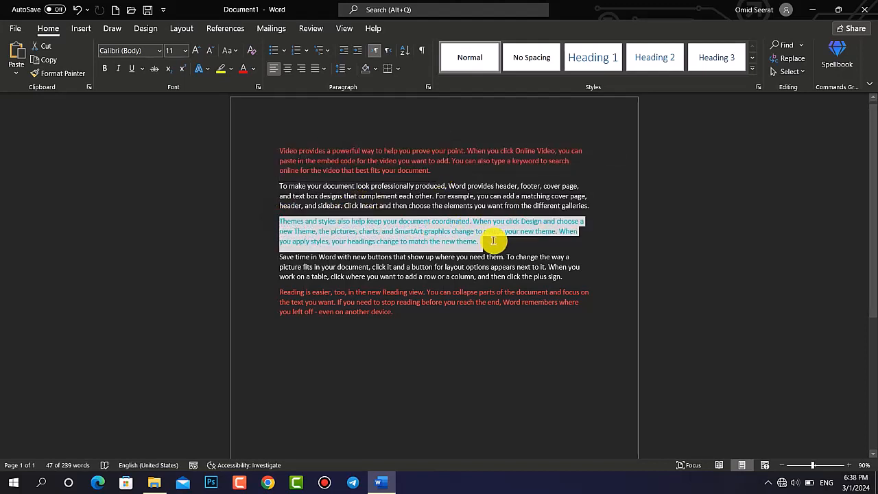
# Step: Select all text formatted like the red first paragraph, try deleting the selection, and undo the deletion
pyautogui.click(362, 162)
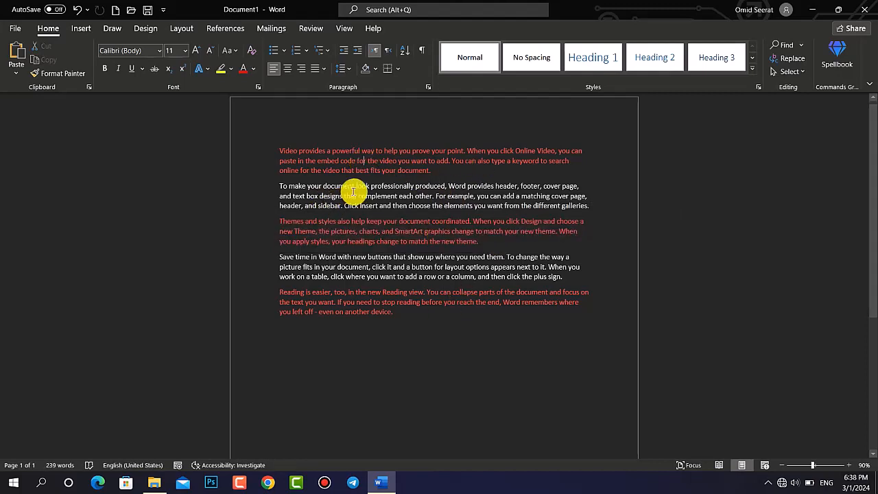
pyautogui.click(368, 160)
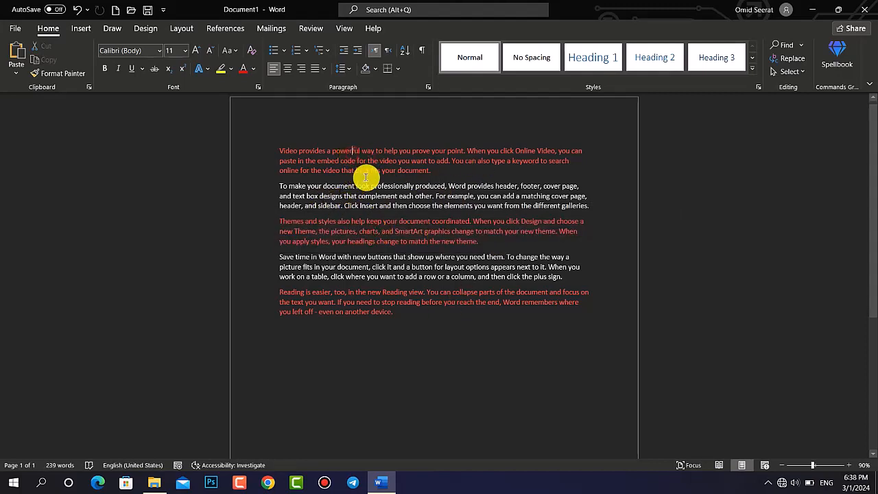
pyautogui.click(354, 152)
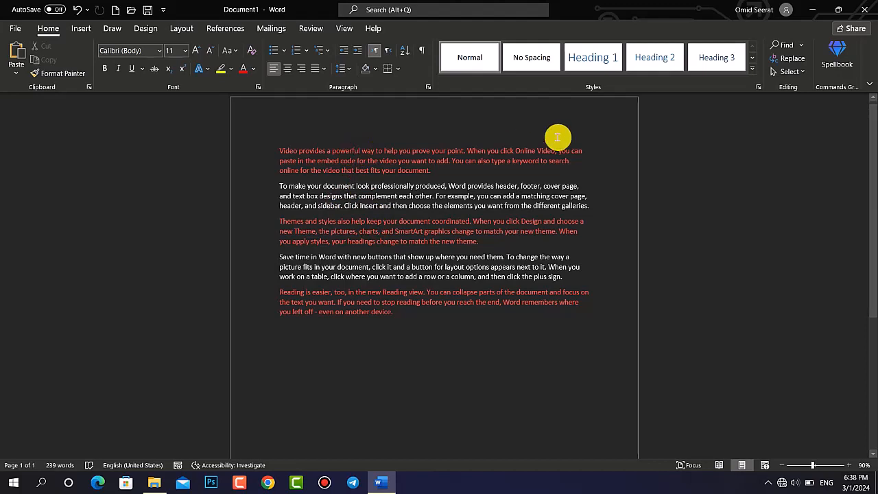
pyautogui.click(787, 72)
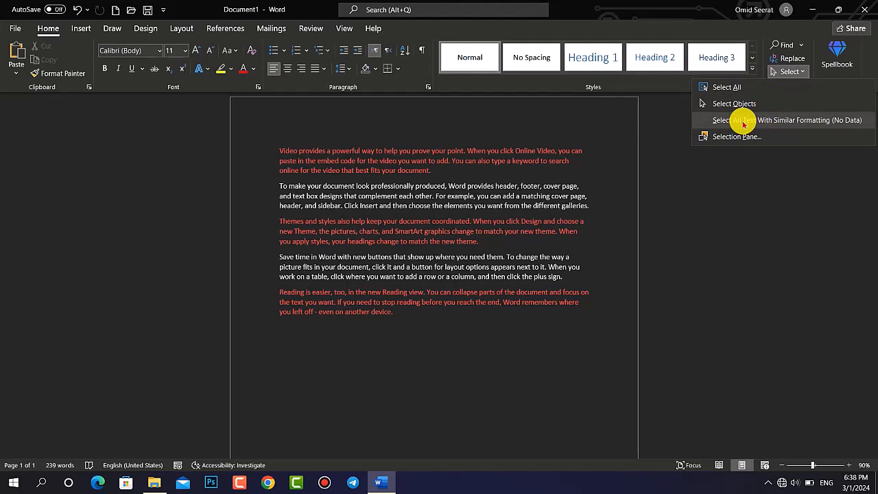
pyautogui.click(743, 124)
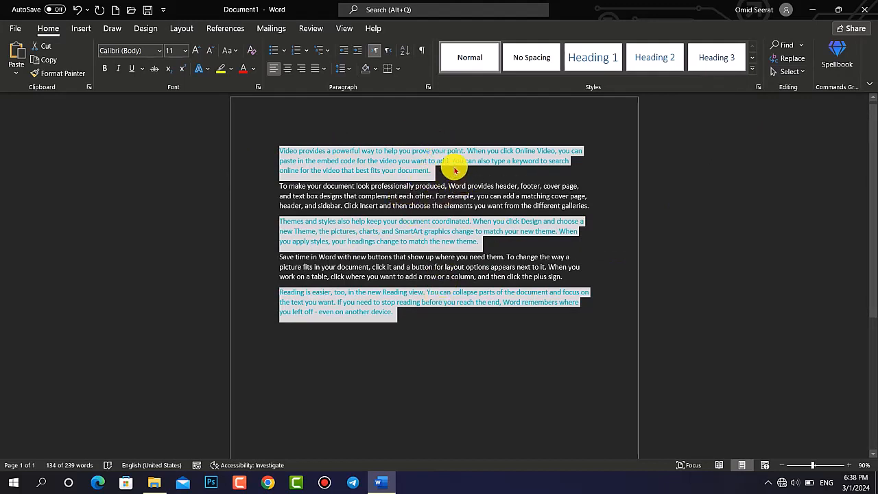
pyautogui.press('Delete')
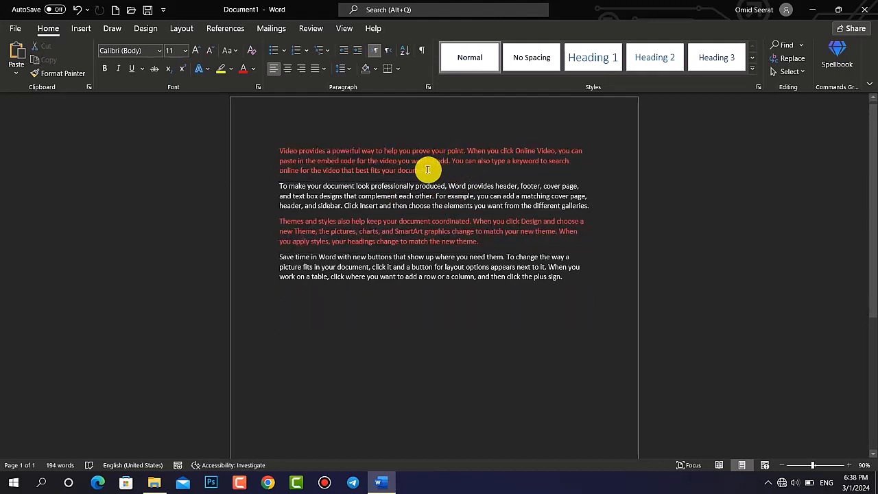
pyautogui.hotkey('ctrl', 'z')
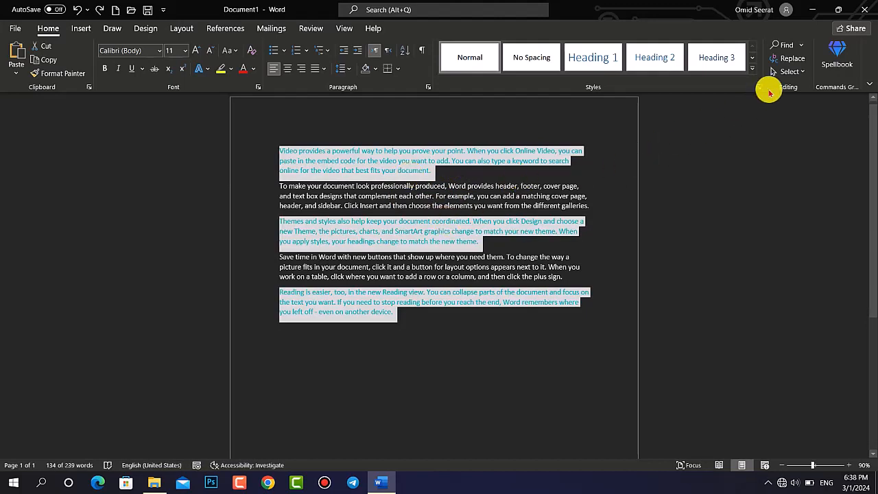
pyautogui.click(793, 72)
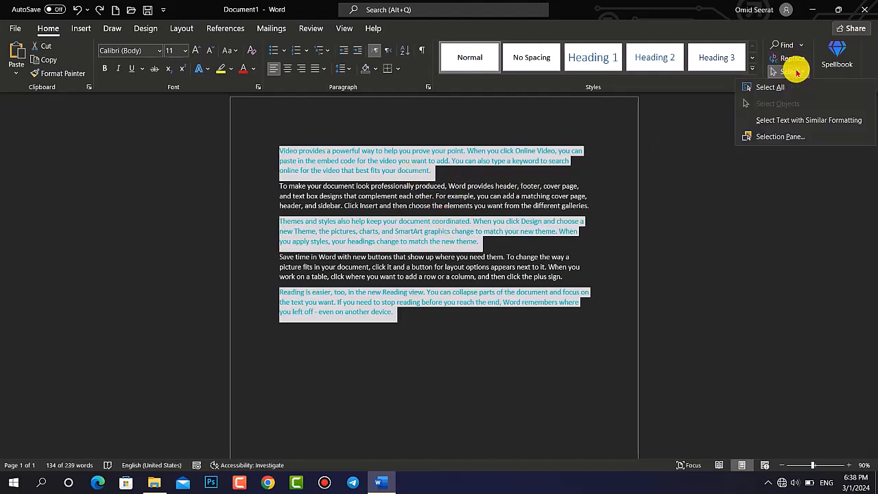
pyautogui.click(632, 159)
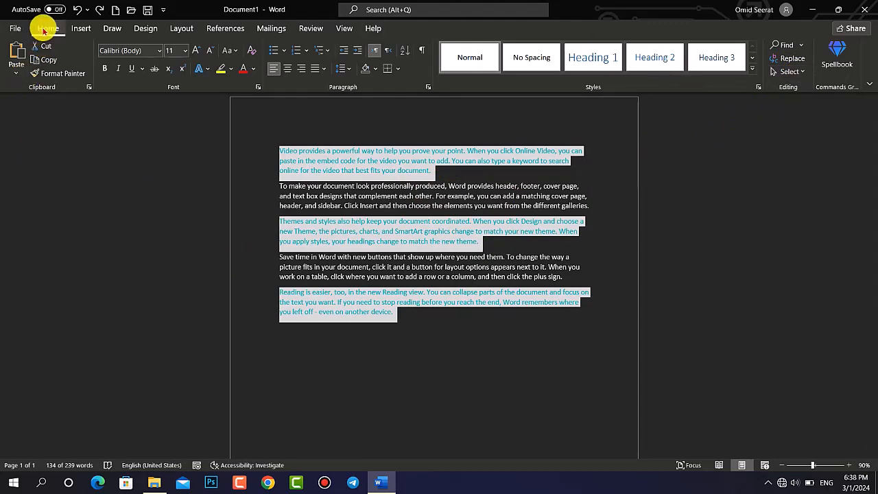
# Step: Deselect the red paragraphs and delete all the text in the document, leaving a blank page
pyautogui.click(402, 328)
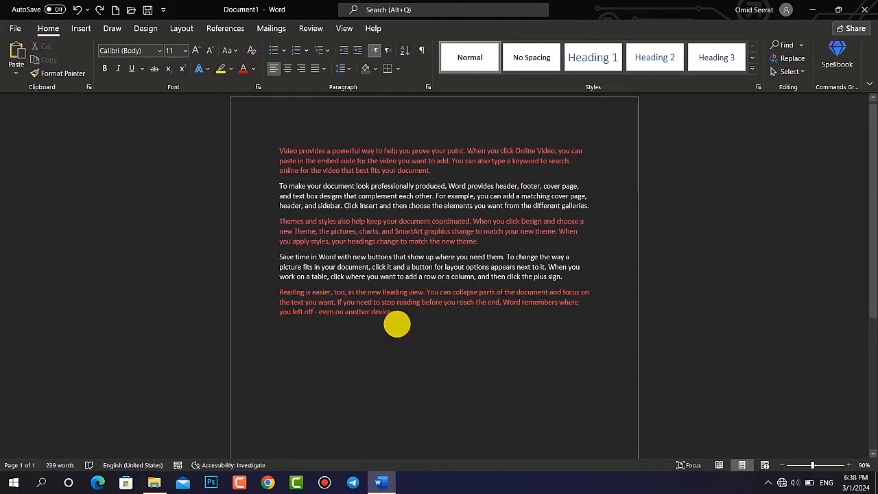
pyautogui.hotkey('ctrl', 'a')
pyautogui.press('Delete')
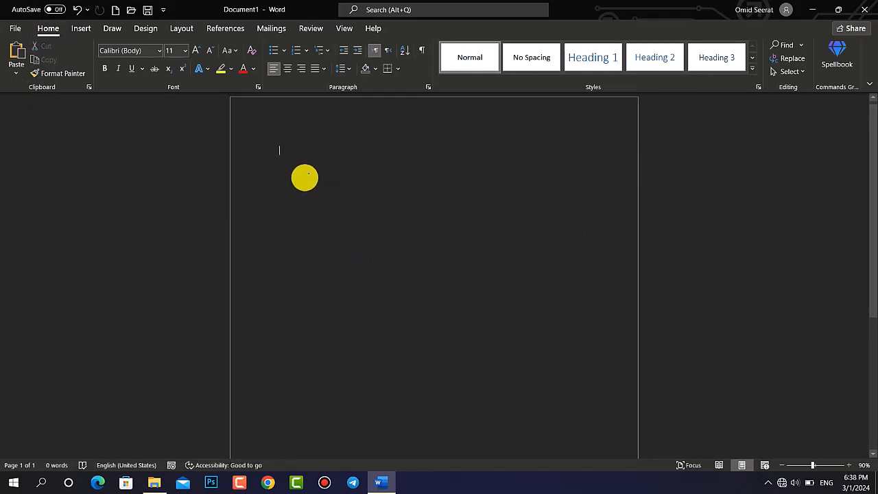
pyautogui.scroll(5, 307, 179)
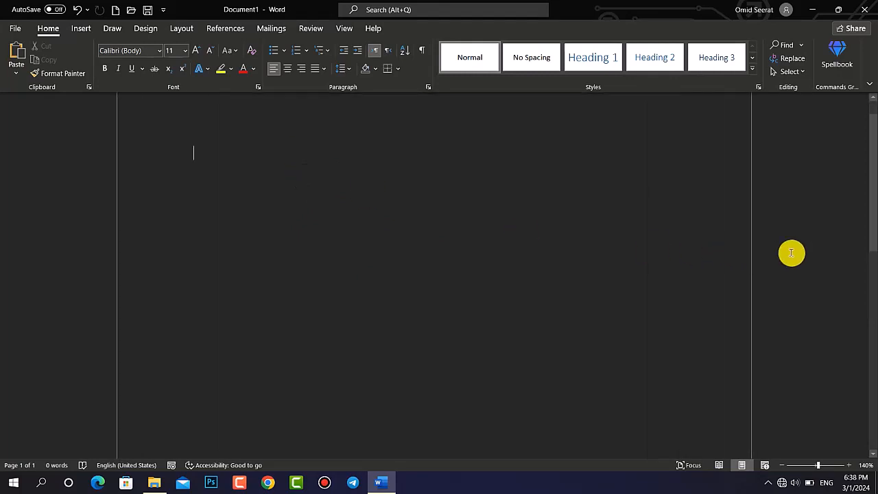
pyautogui.moveTo(871, 215); pyautogui.dragTo(872, 138)
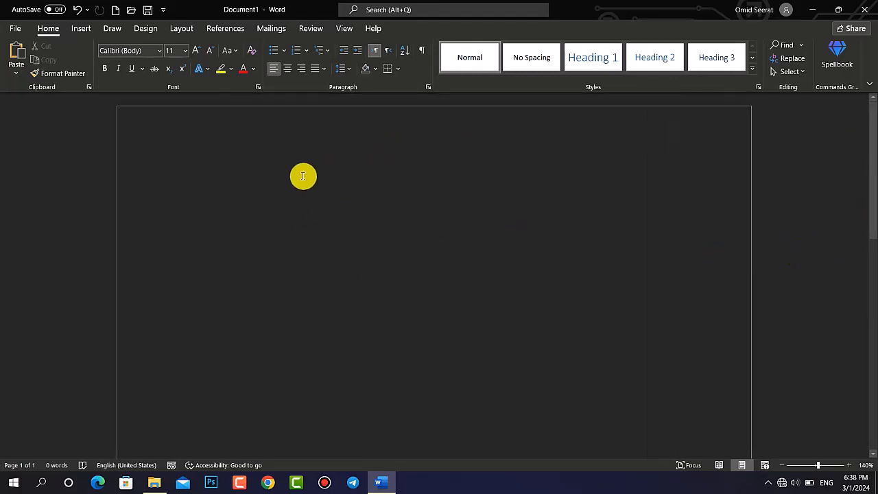